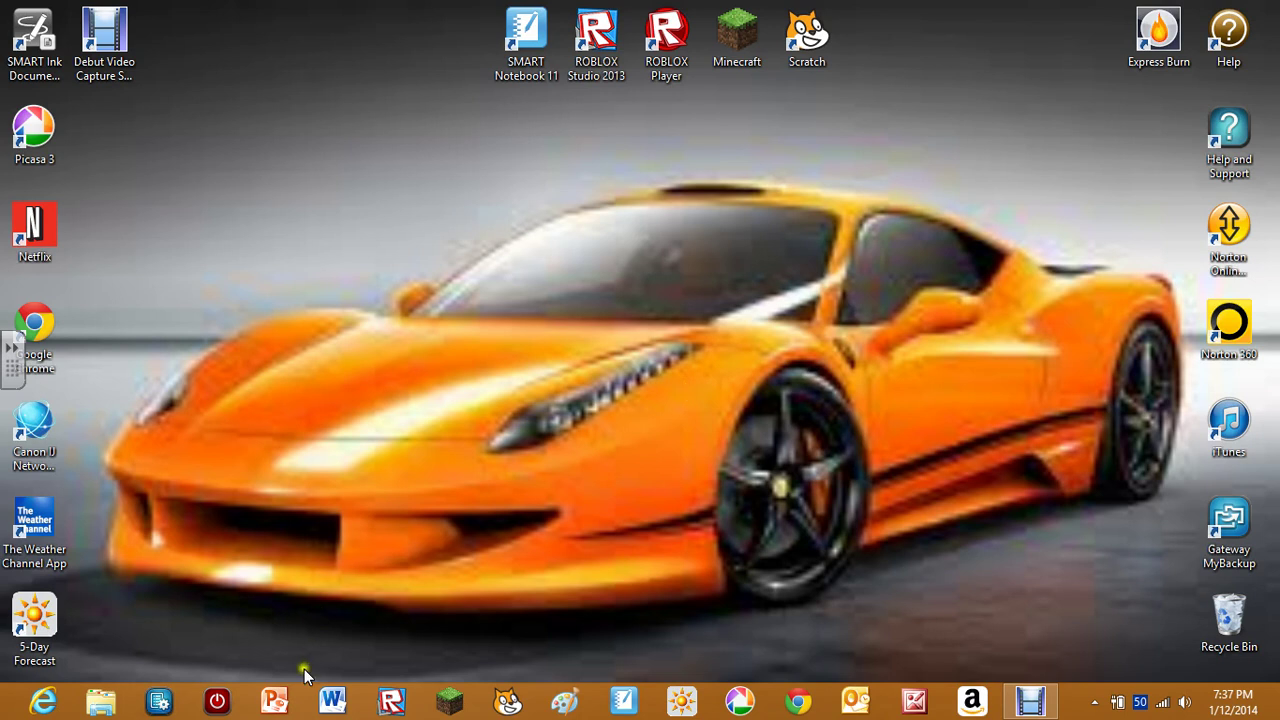
Launch PowerPoint 2010 from the taskbar to get a blank Presentation1.
click(279, 703)
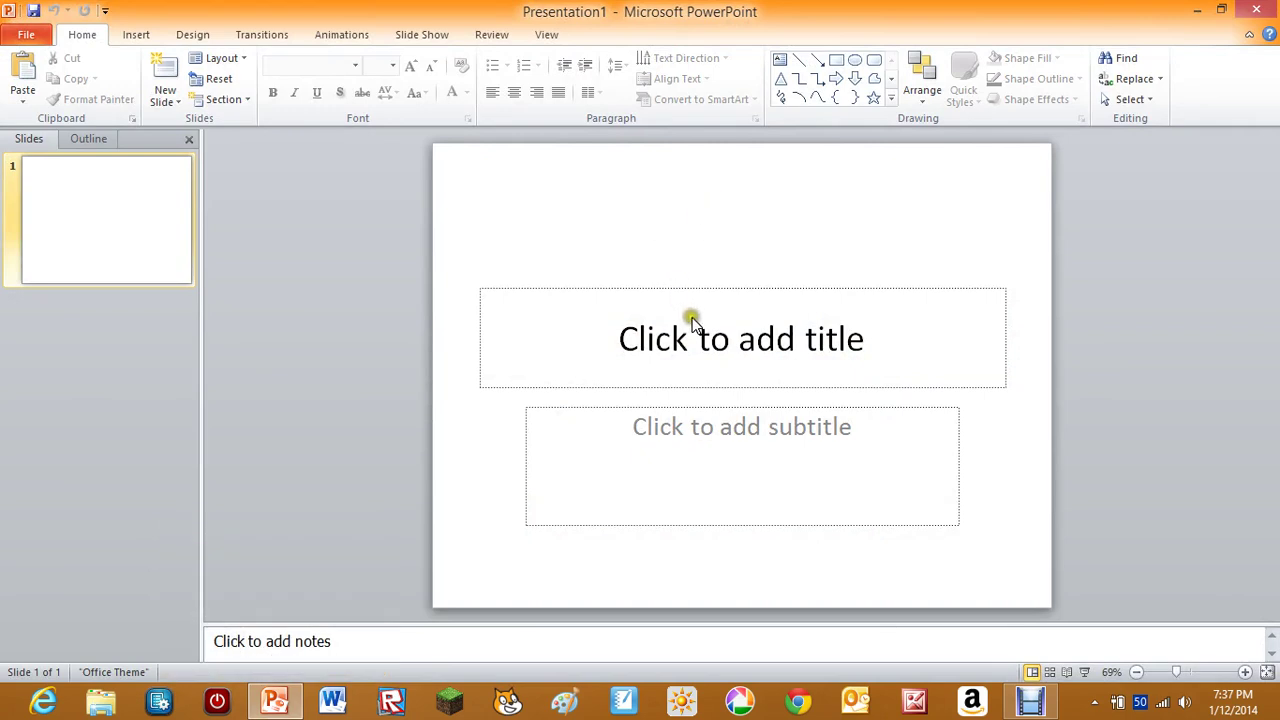
Title the first slide 'Maze' and delete its empty subtitle placeholder.
click(722, 340)
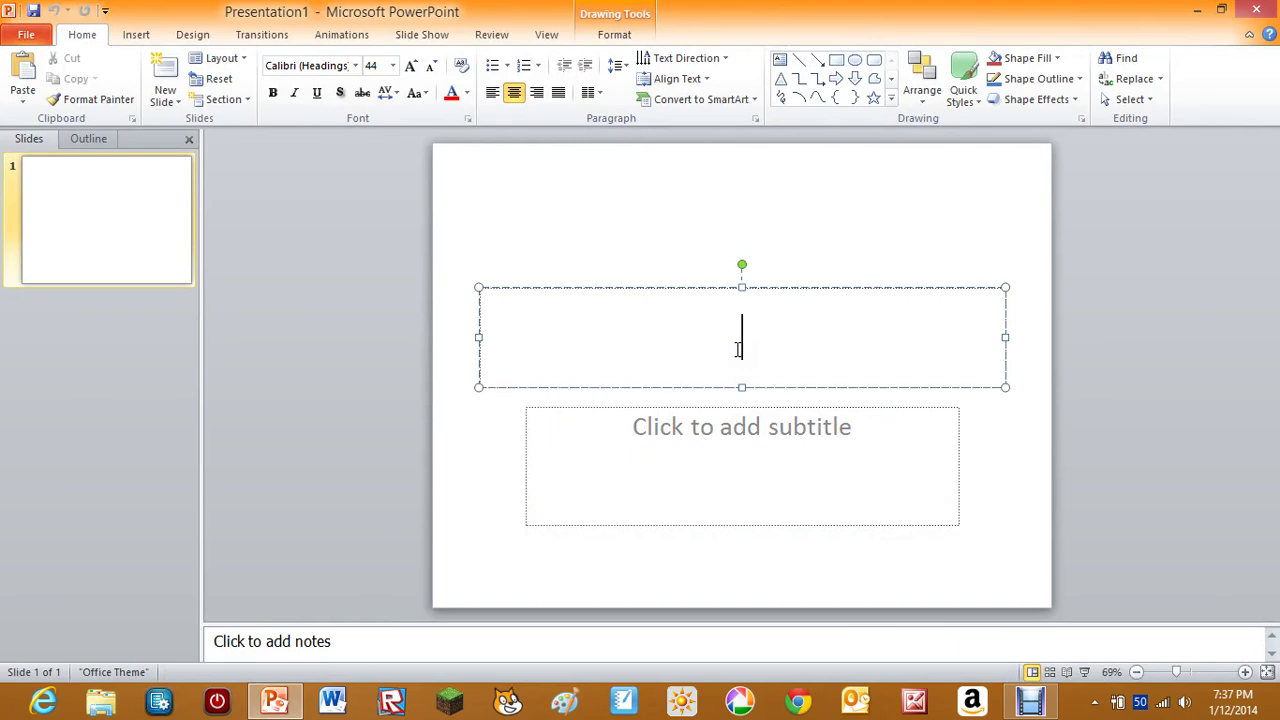
text(Maze)
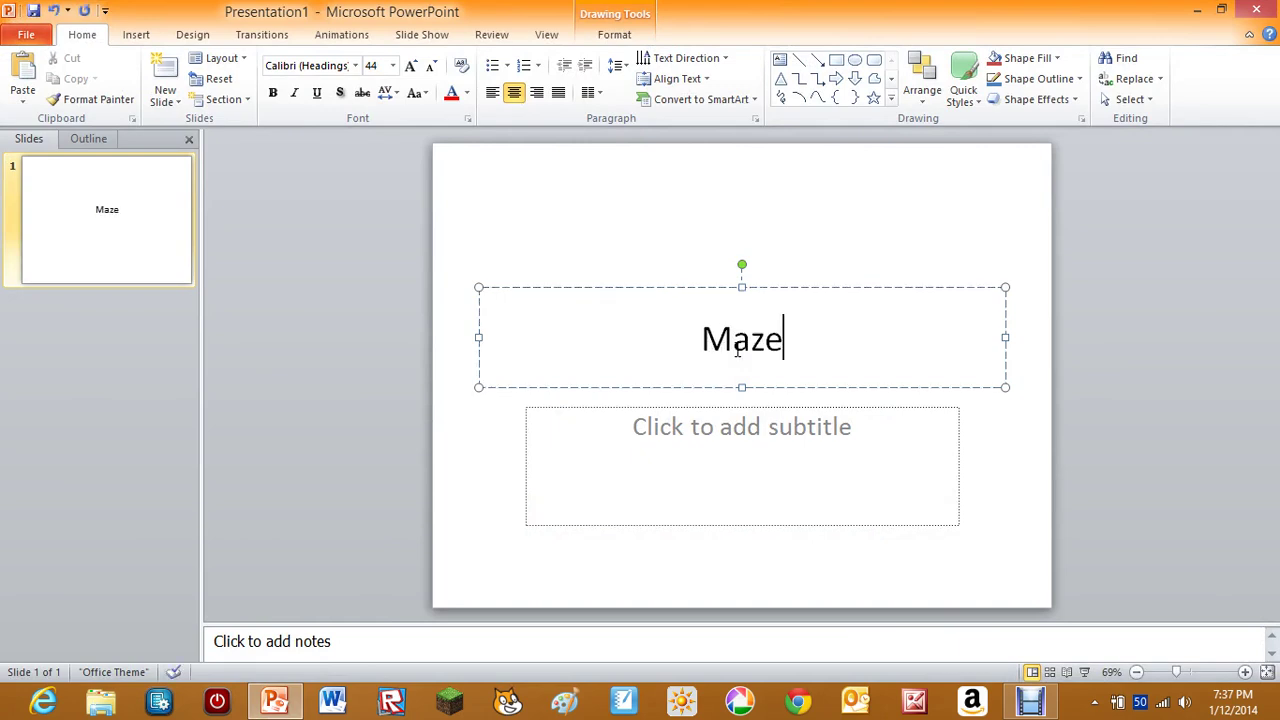
click(957, 254)
mouse_move(991, 528)
mouse_down()
mouse_move(477, 463)
mouse_move(441, 405)
mouse_up()
key(Delete)
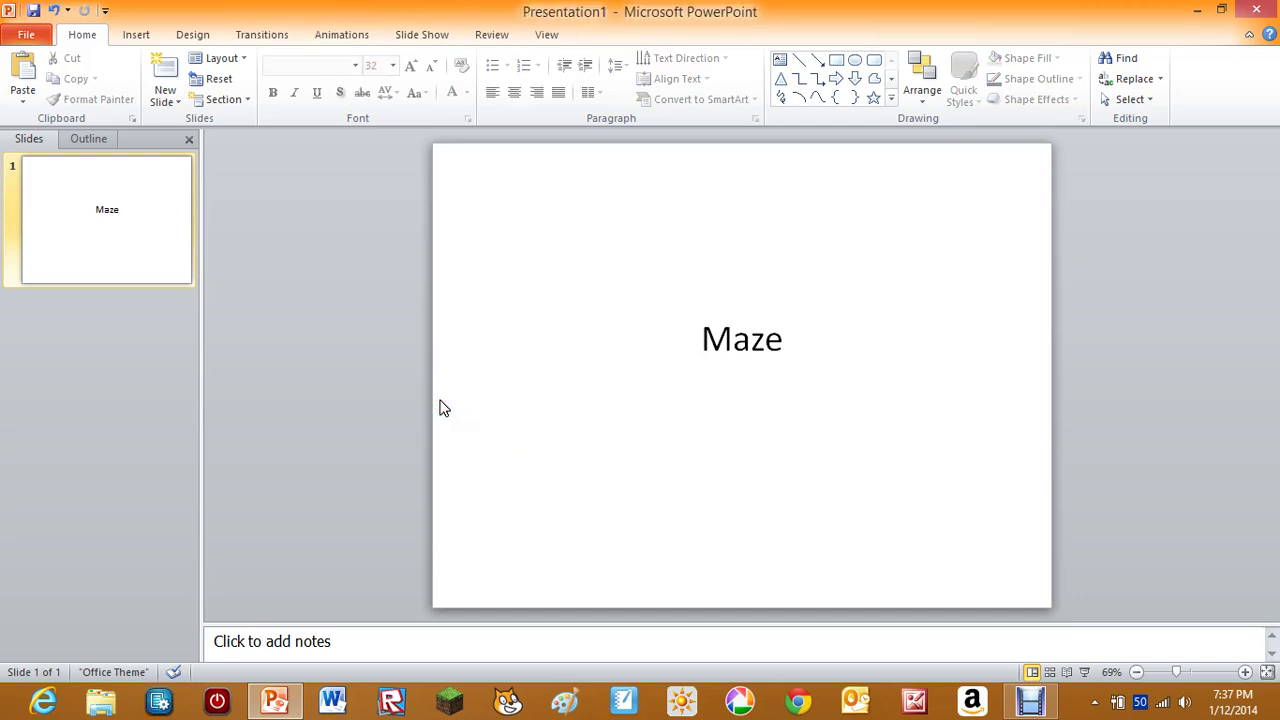
Insert the green START clip art from a 'start button' search at the slide's bottom-left corner.
click(130, 35)
click(107, 80)
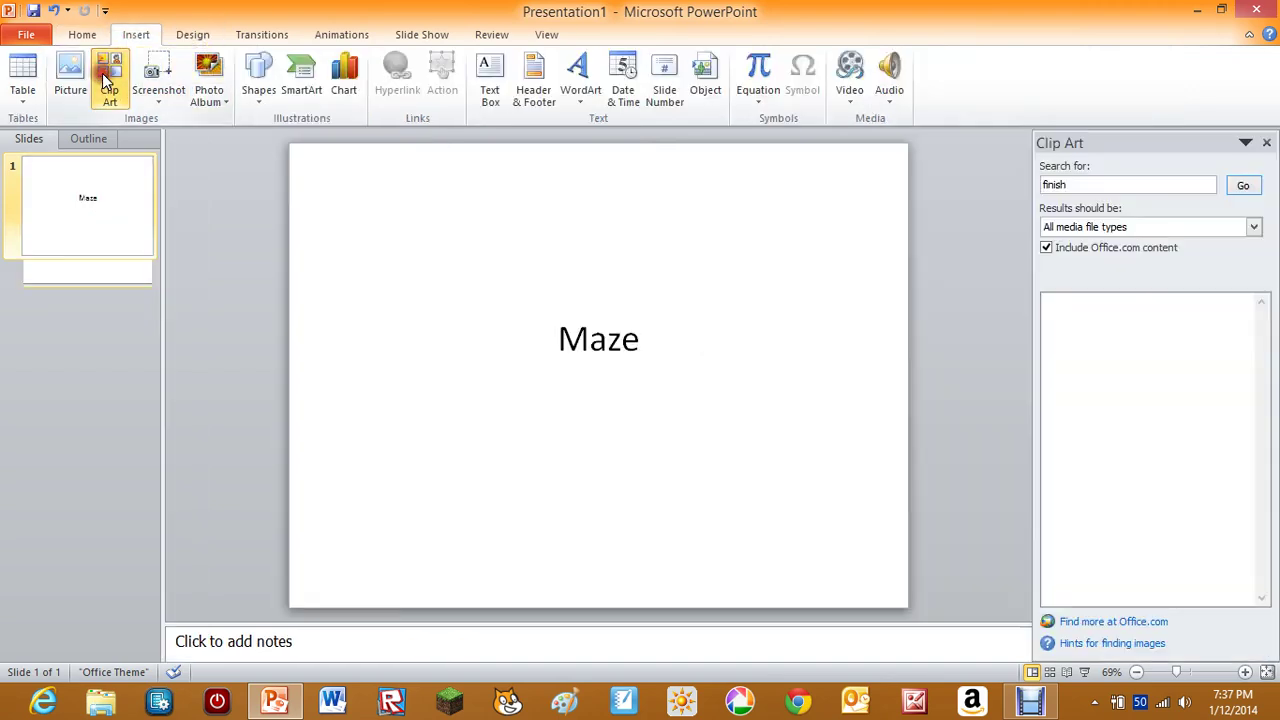
drag(1094, 183, 873, 168)
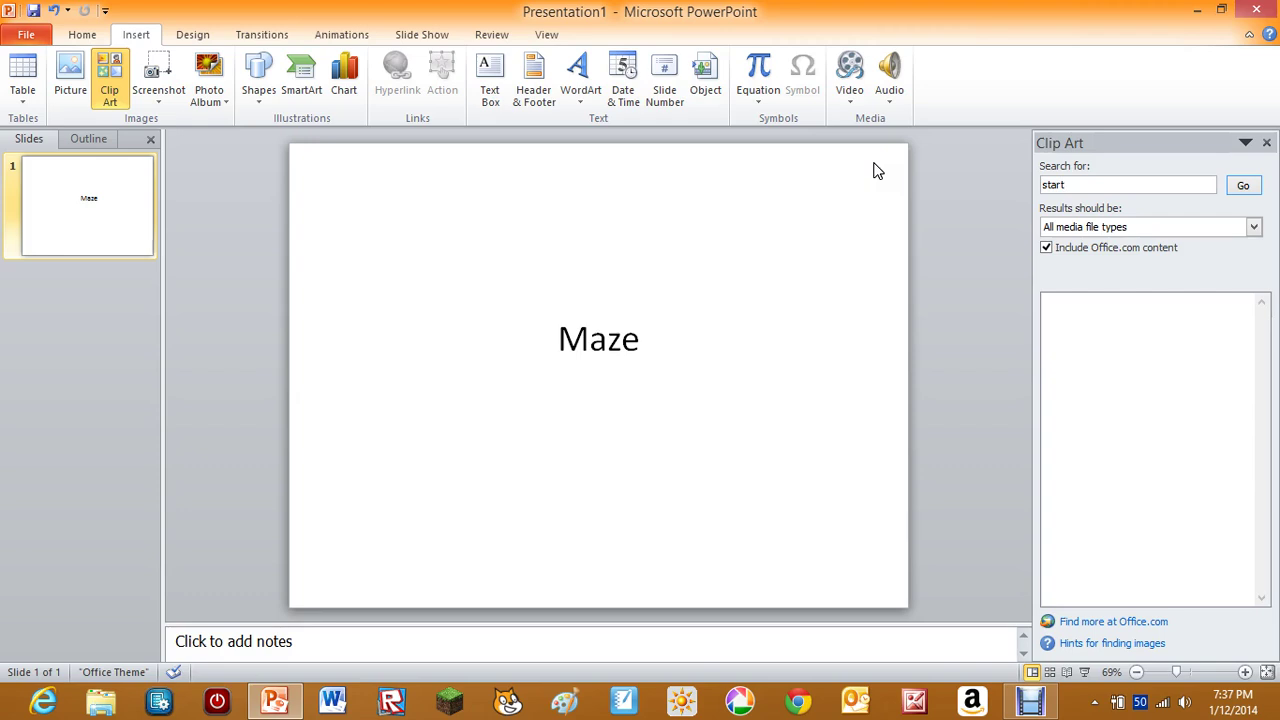
text(button)
key(Return)
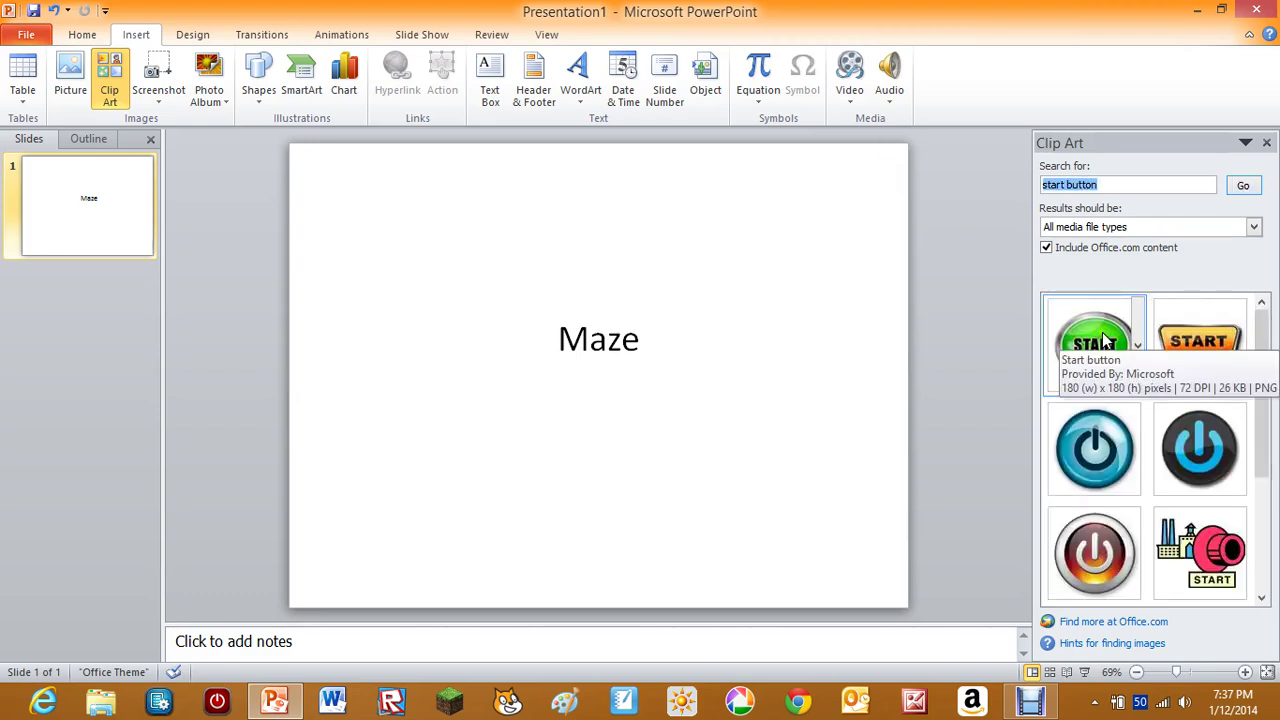
click(1103, 340)
drag(631, 338, 360, 522)
click(528, 472)
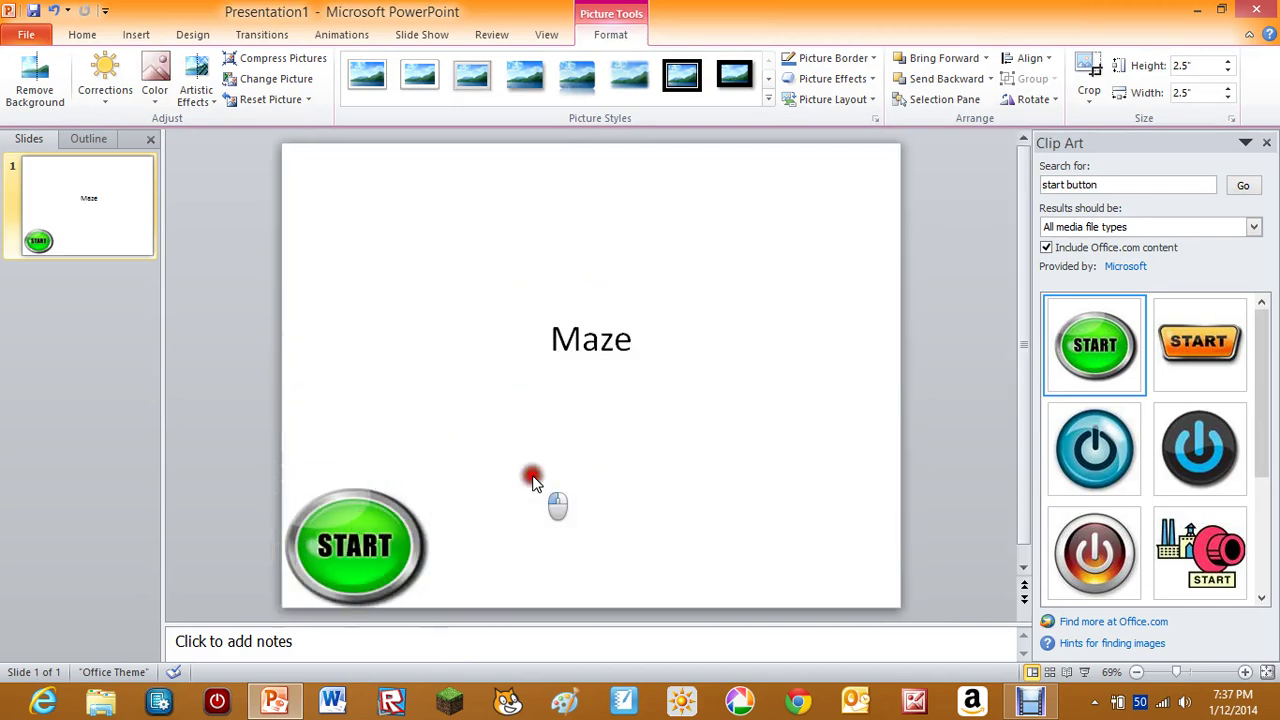
right_click(128, 204)
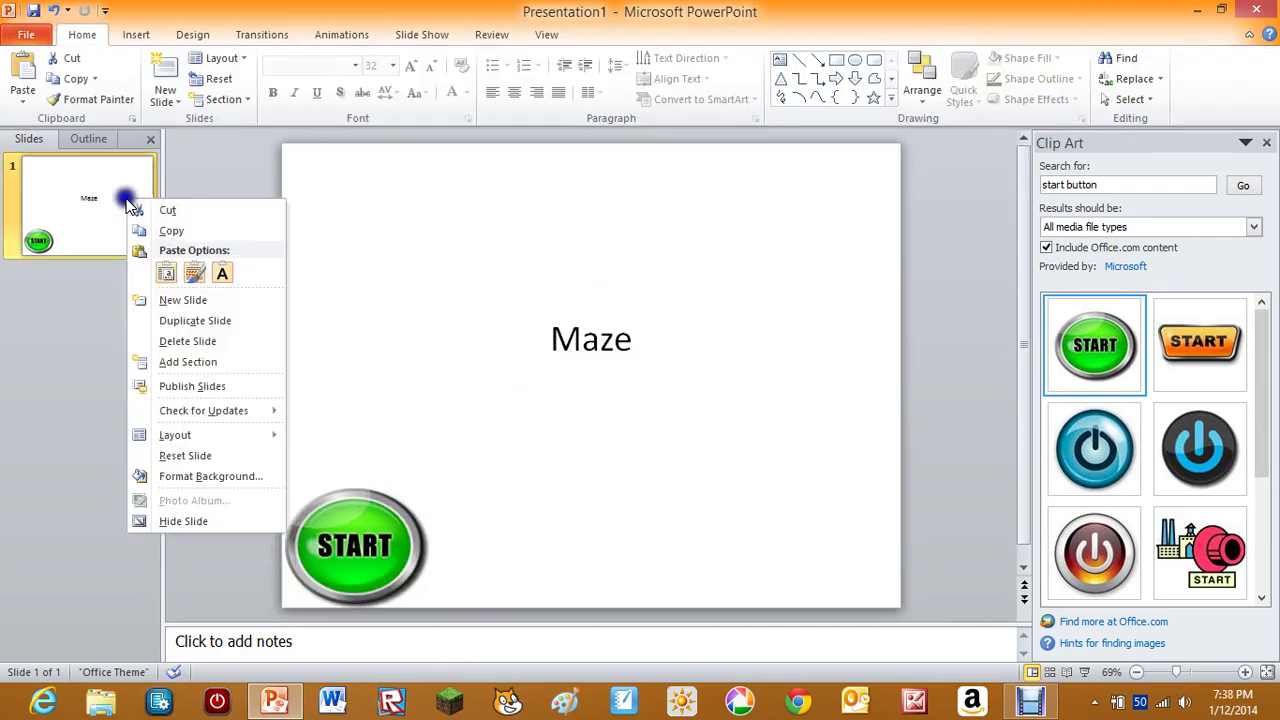
Duplicate the Maze slide and delete slide 2's title box, leaving only START.
click(176, 322)
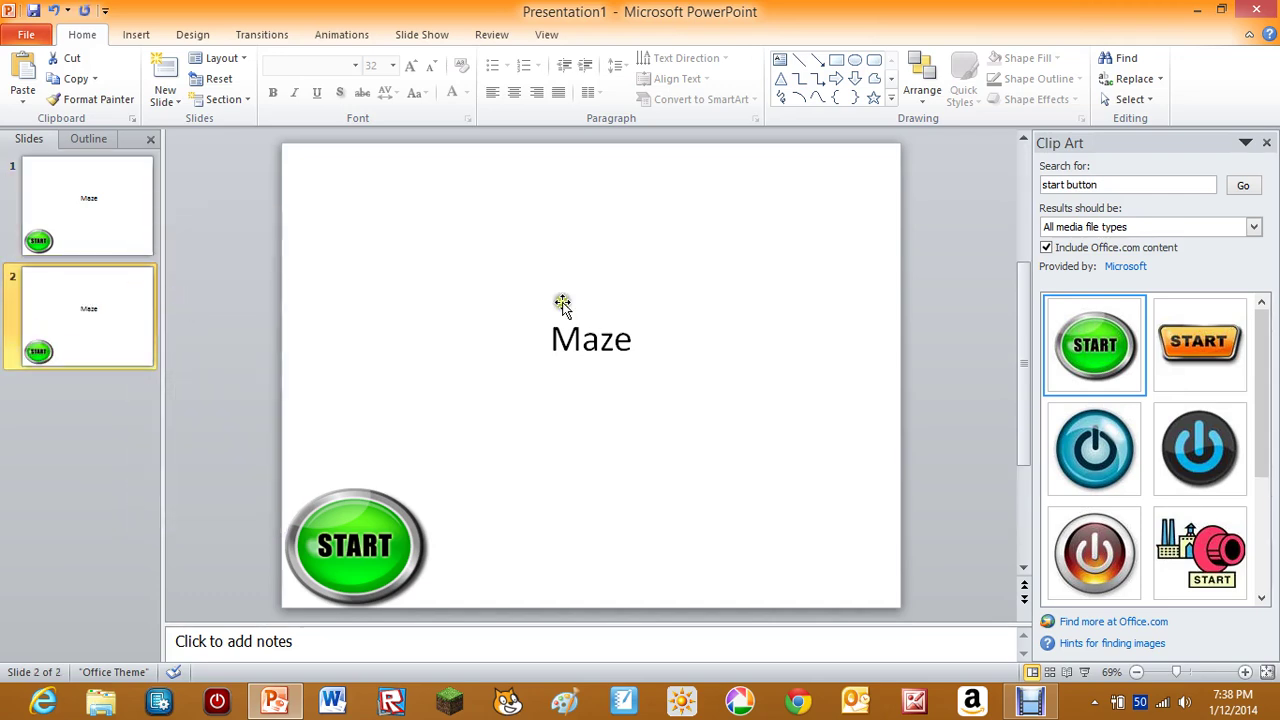
drag(778, 236, 429, 431)
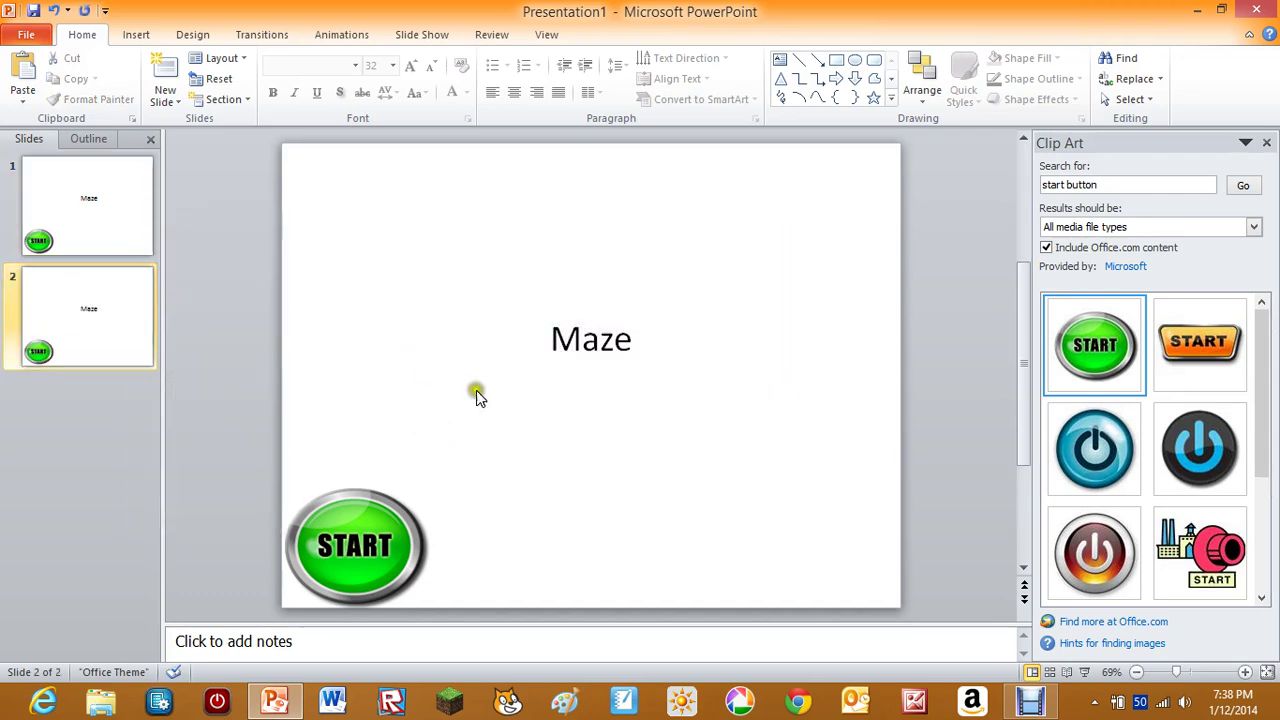
click(582, 340)
click(612, 288)
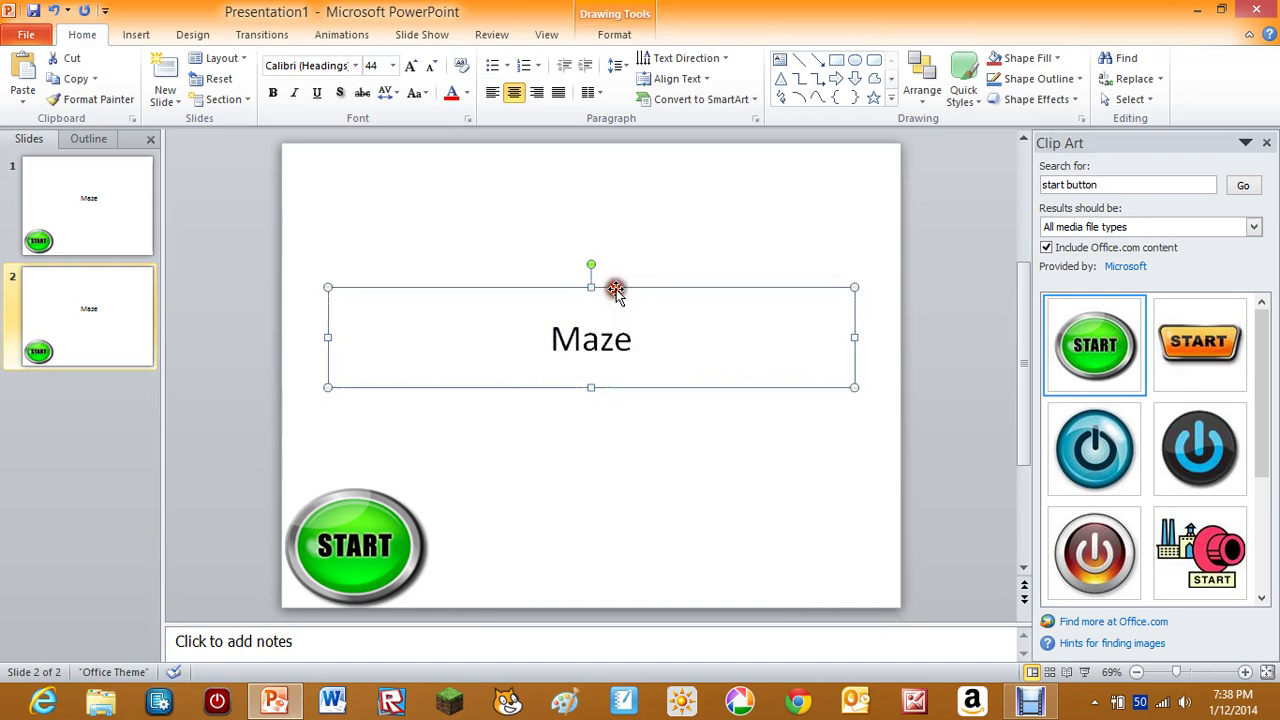
key(Delete)
click(620, 289)
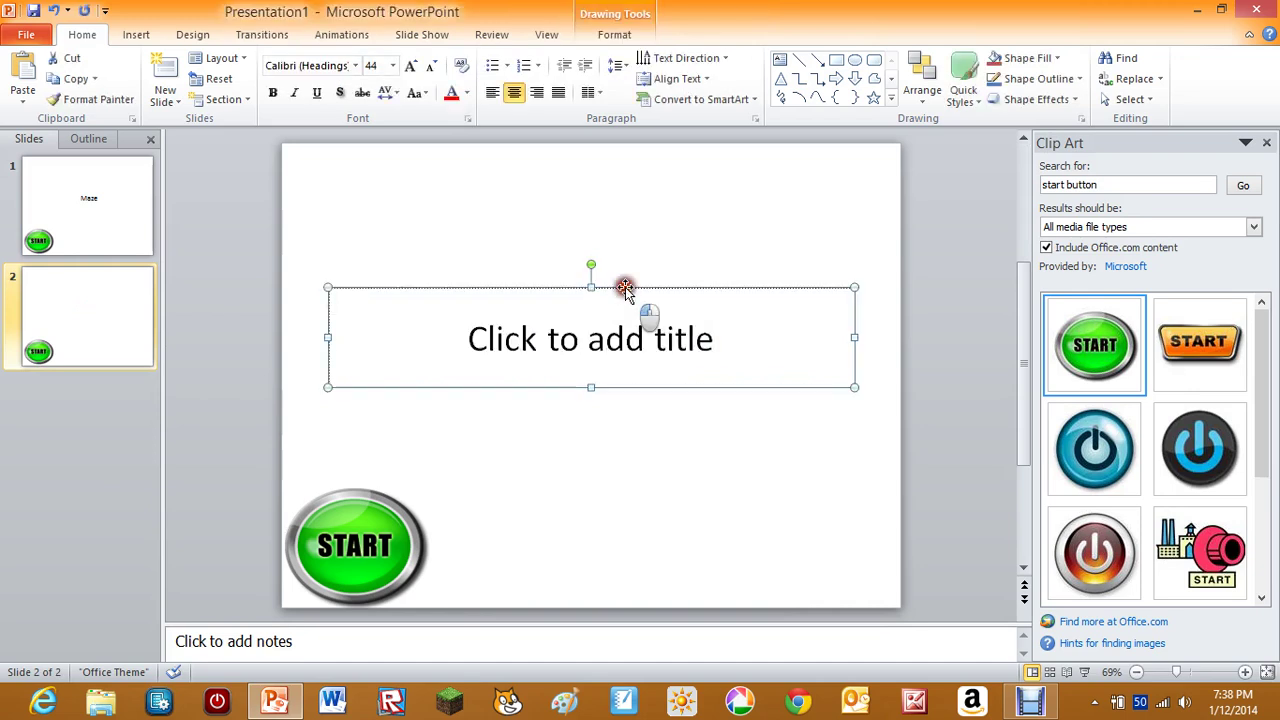
key(Delete)
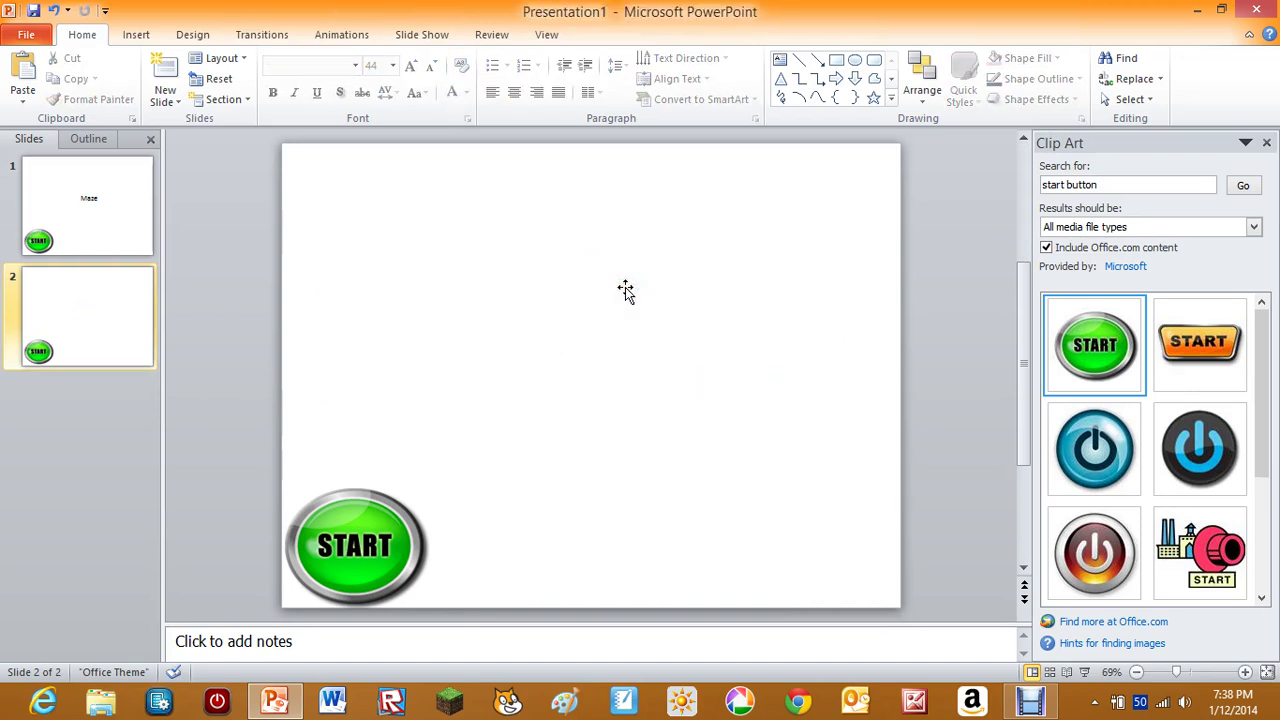
click(838, 60)
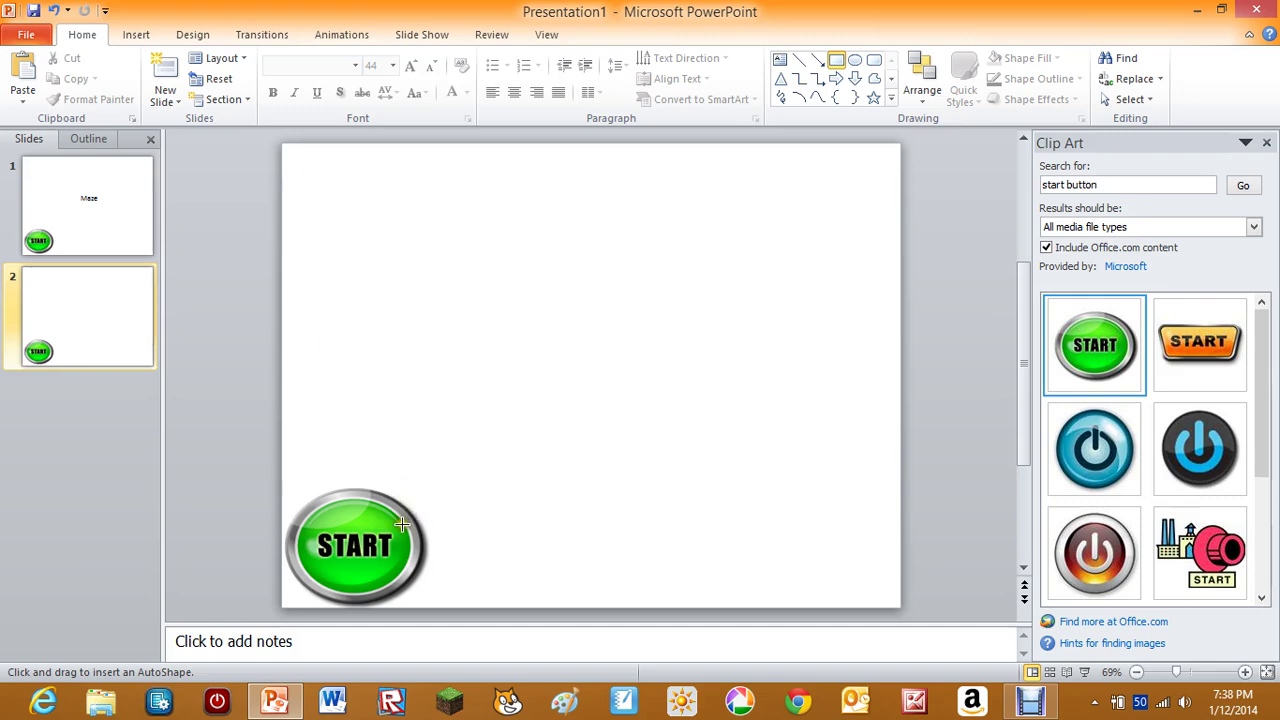
Draw a long bar right of START, a vertical wall at its end, and a top bar.
mouse_move(405, 513)
mouse_down()
mouse_move(850, 561)
mouse_move(823, 561)
mouse_up()
drag(703, 547, 713, 357)
click(742, 396)
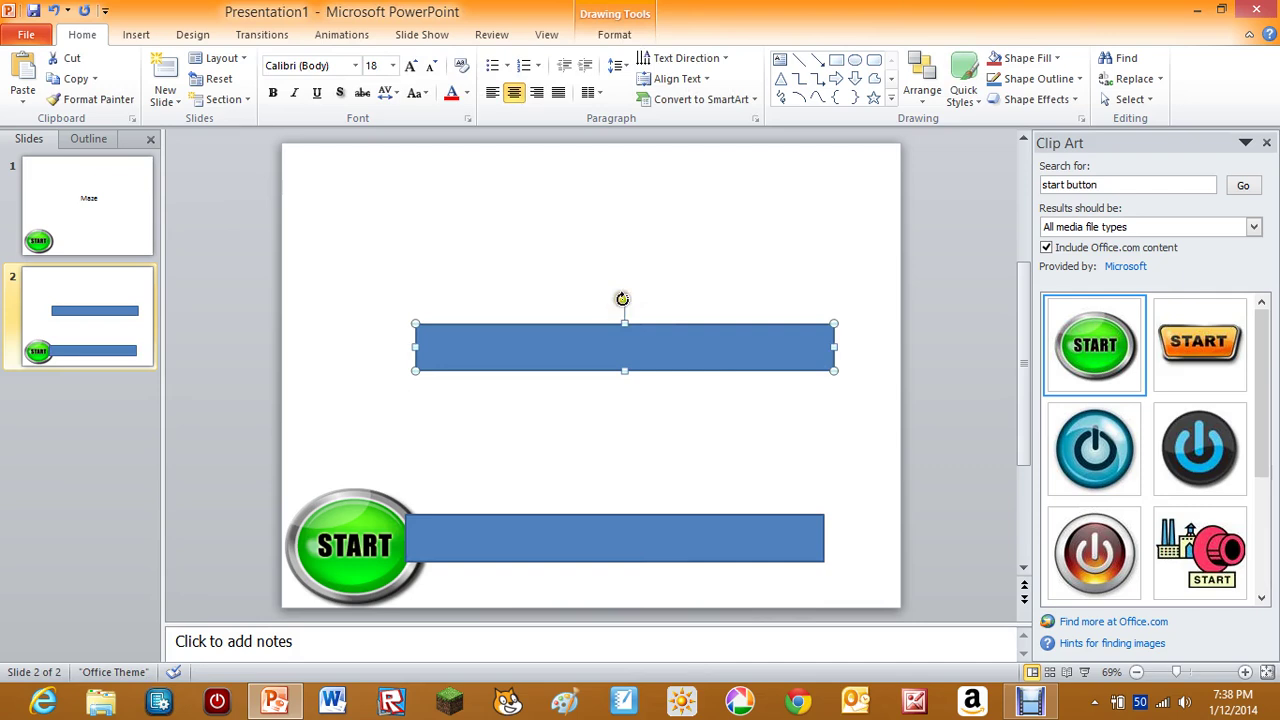
drag(622, 299, 834, 350)
drag(602, 450, 785, 415)
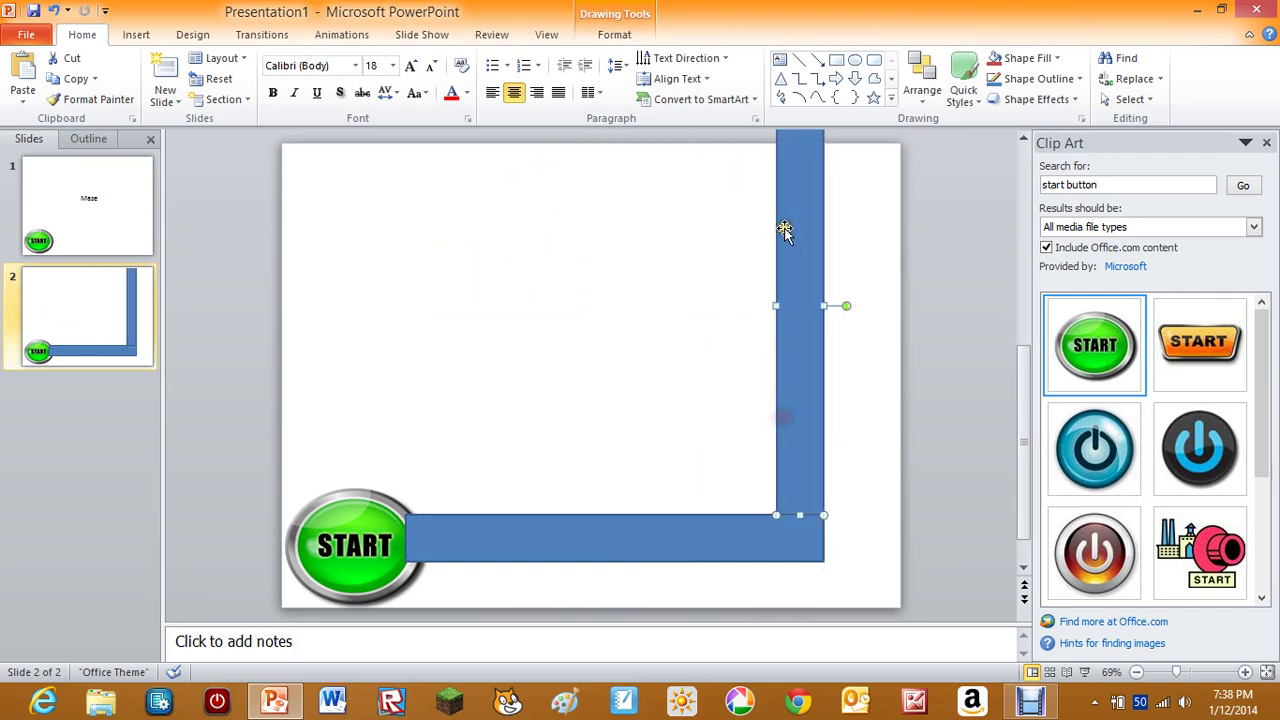
scroll(786, 229, up, 2)
drag(801, 147, 661, 268)
scroll(800, 277, down, 2)
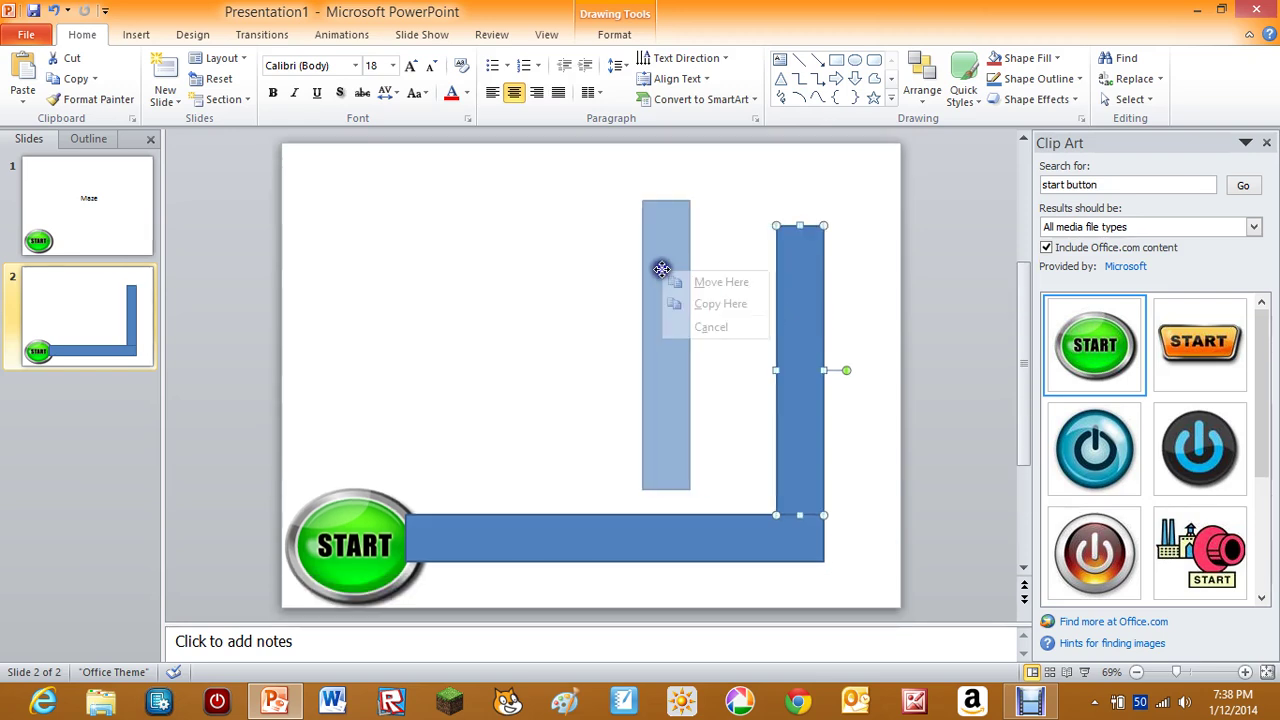
click(705, 303)
drag(715, 348, 717, 206)
click(934, 209)
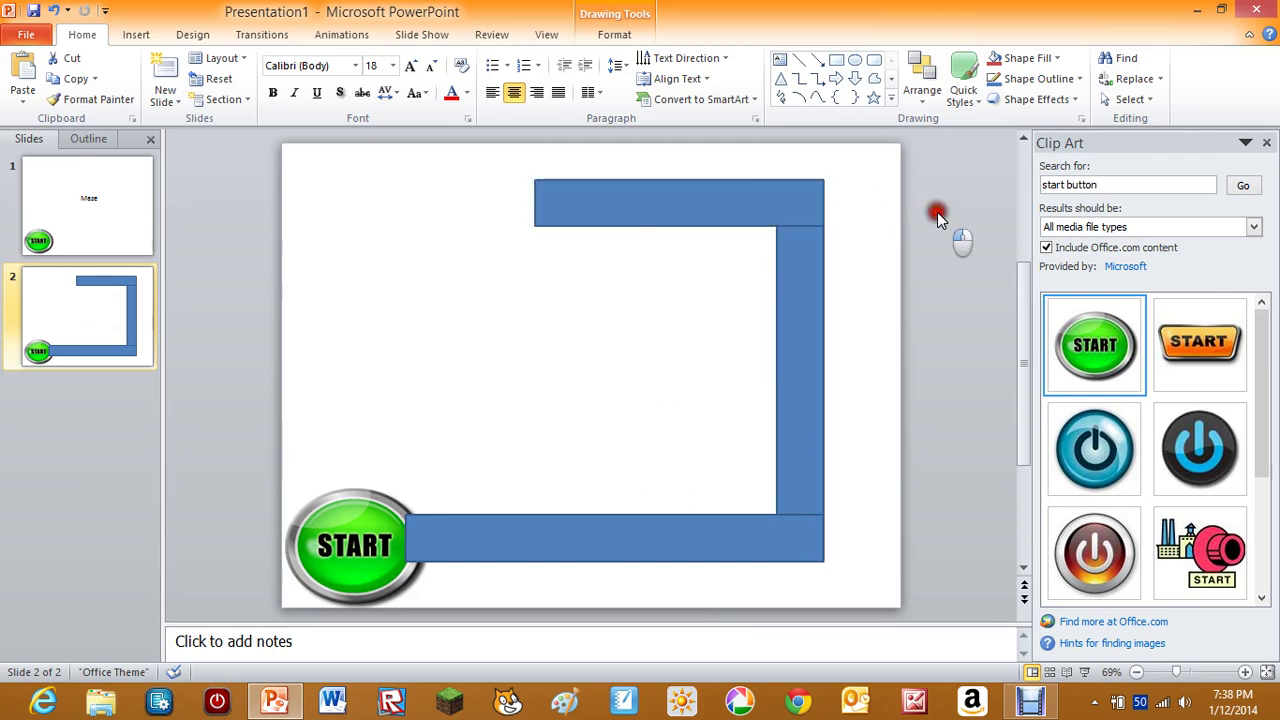
Add a shorter inner wall under the top bar's left end, then draw a full-slide rectangle.
drag(582, 212, 506, 263)
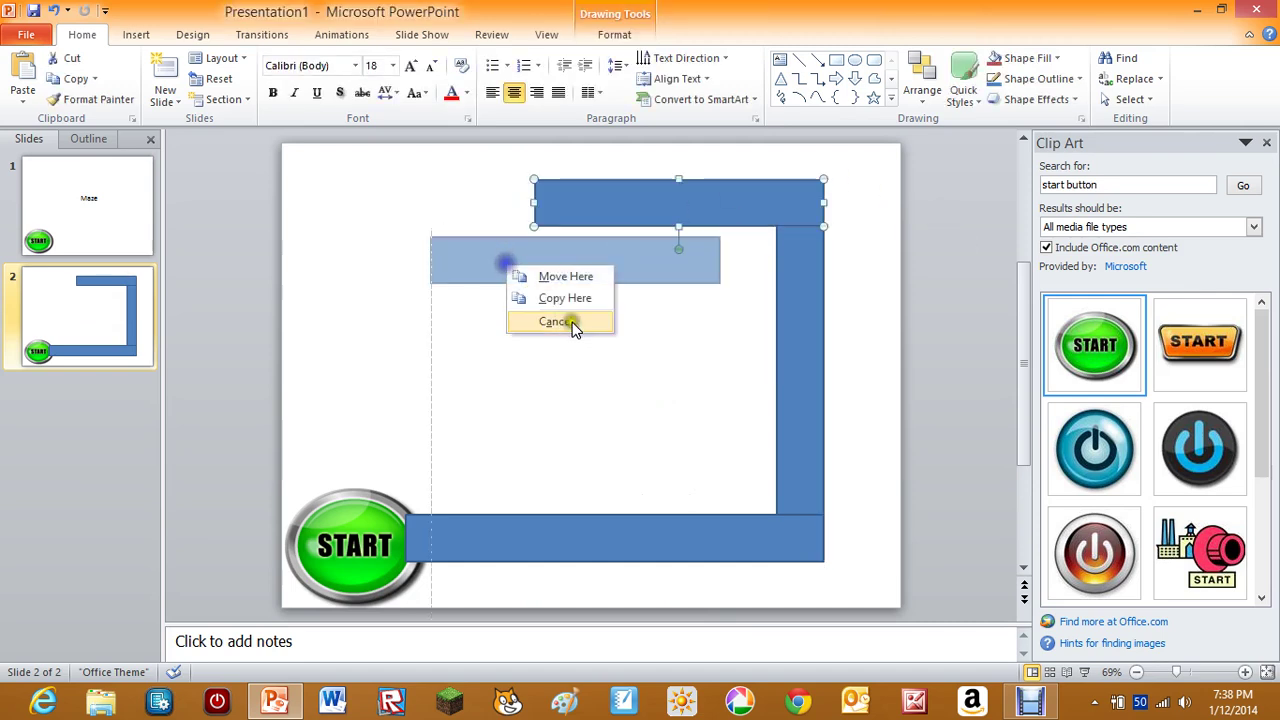
click(571, 297)
drag(575, 305, 502, 262)
drag(590, 212, 574, 306)
drag(552, 513, 558, 401)
click(671, 323)
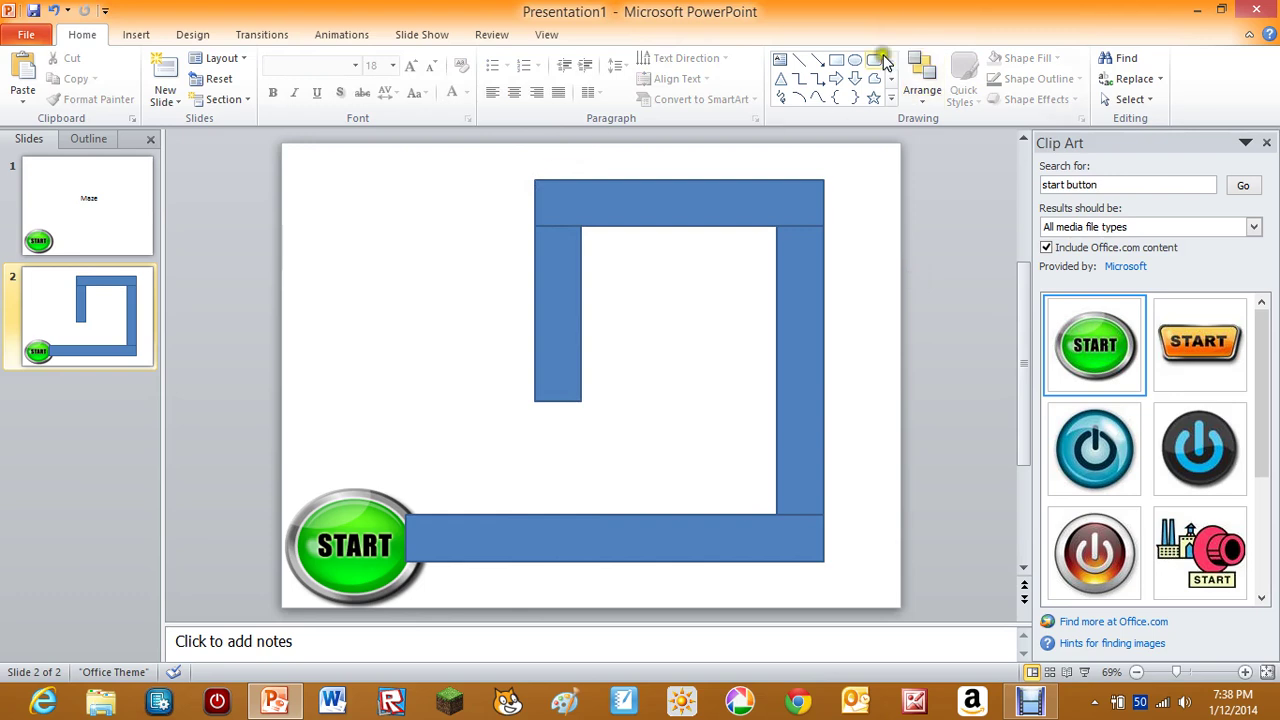
click(838, 62)
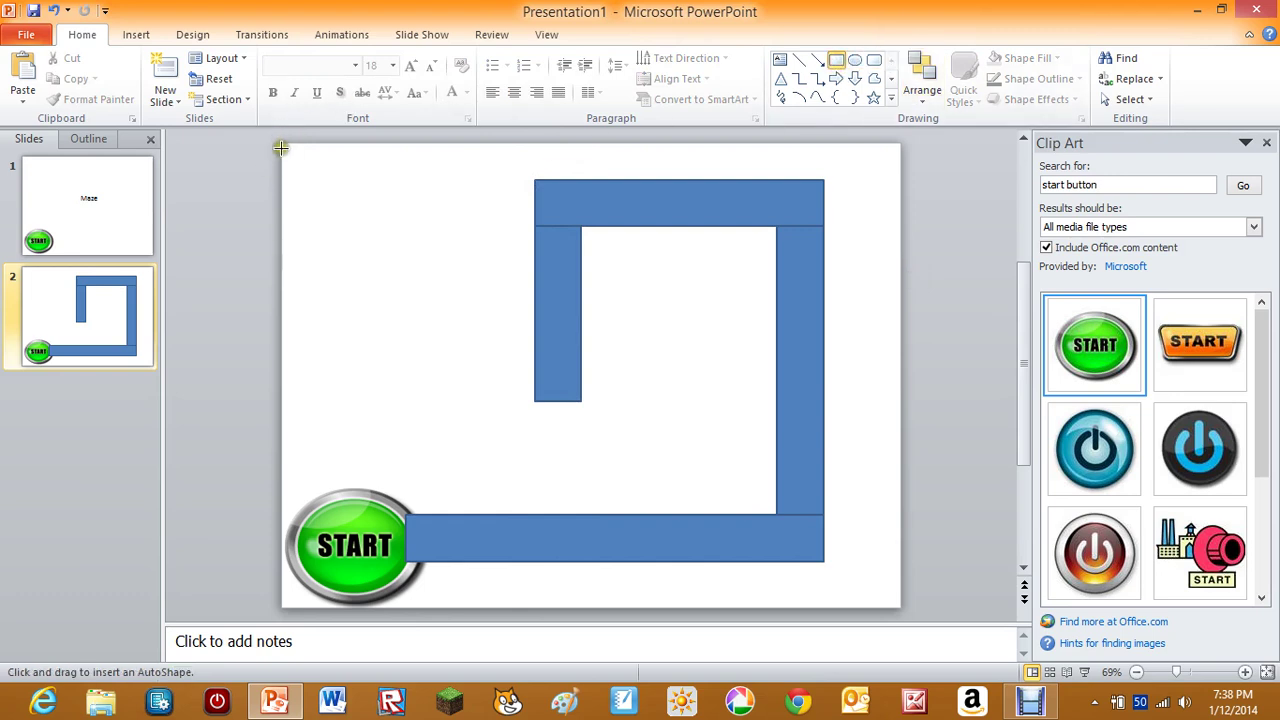
drag(280, 143, 901, 607)
Send the full-slide rectangle to the back, fill it yellow and remove its outline.
click(628, 42)
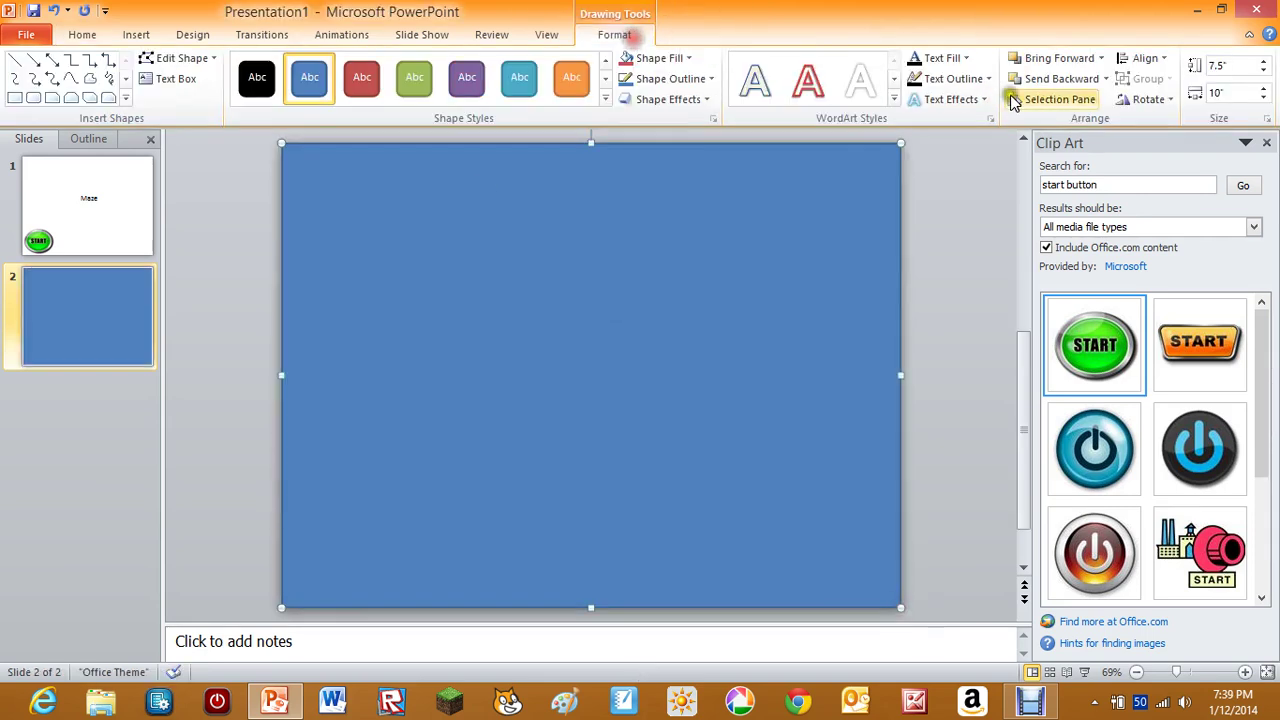
click(1105, 78)
click(1097, 122)
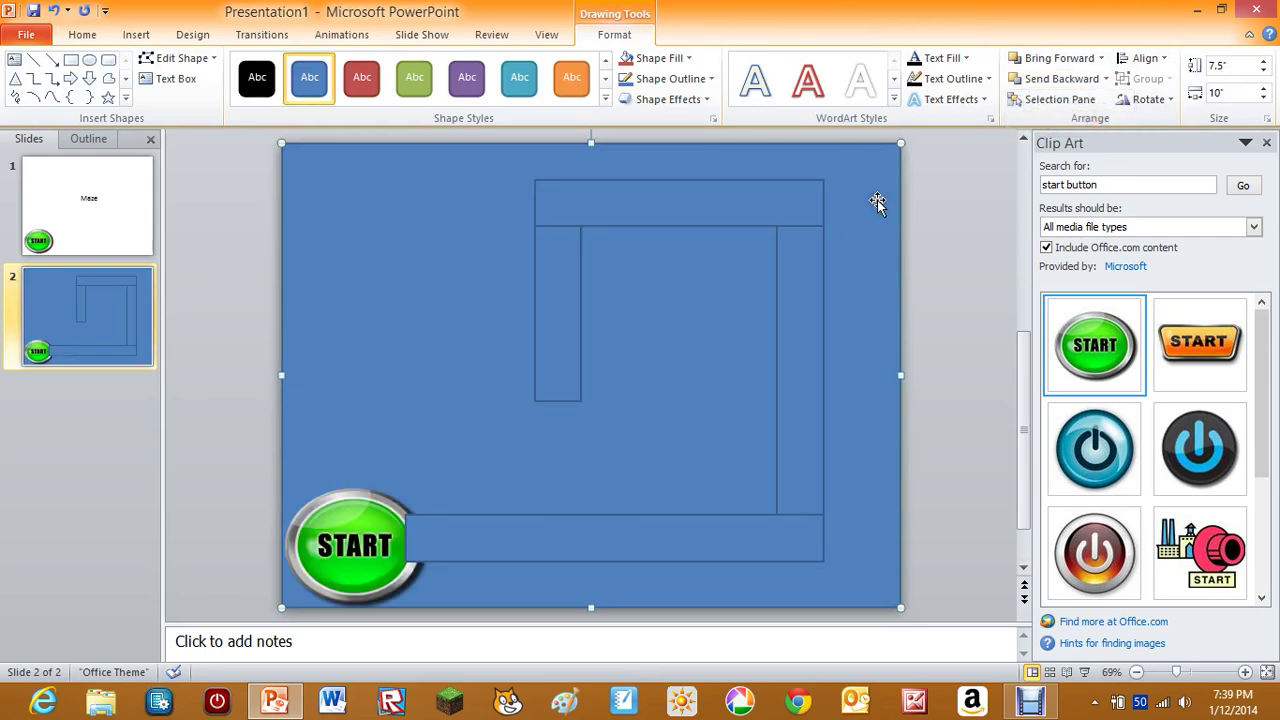
click(665, 58)
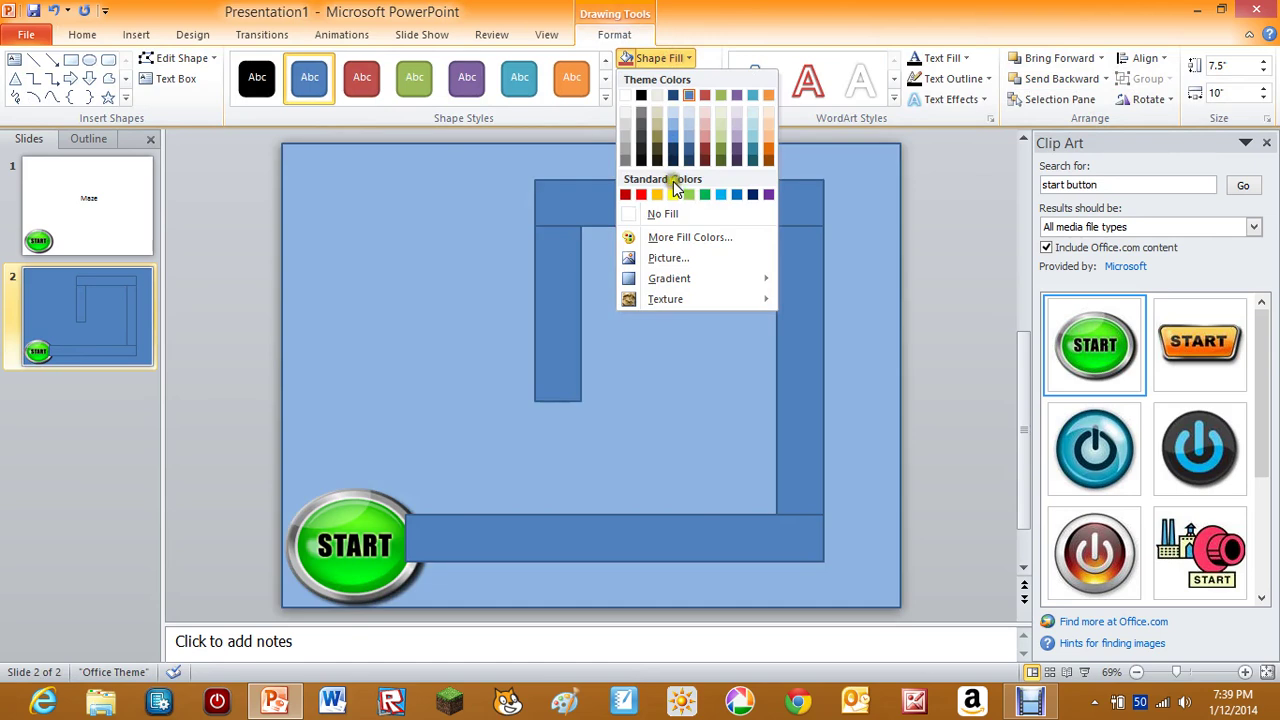
click(672, 196)
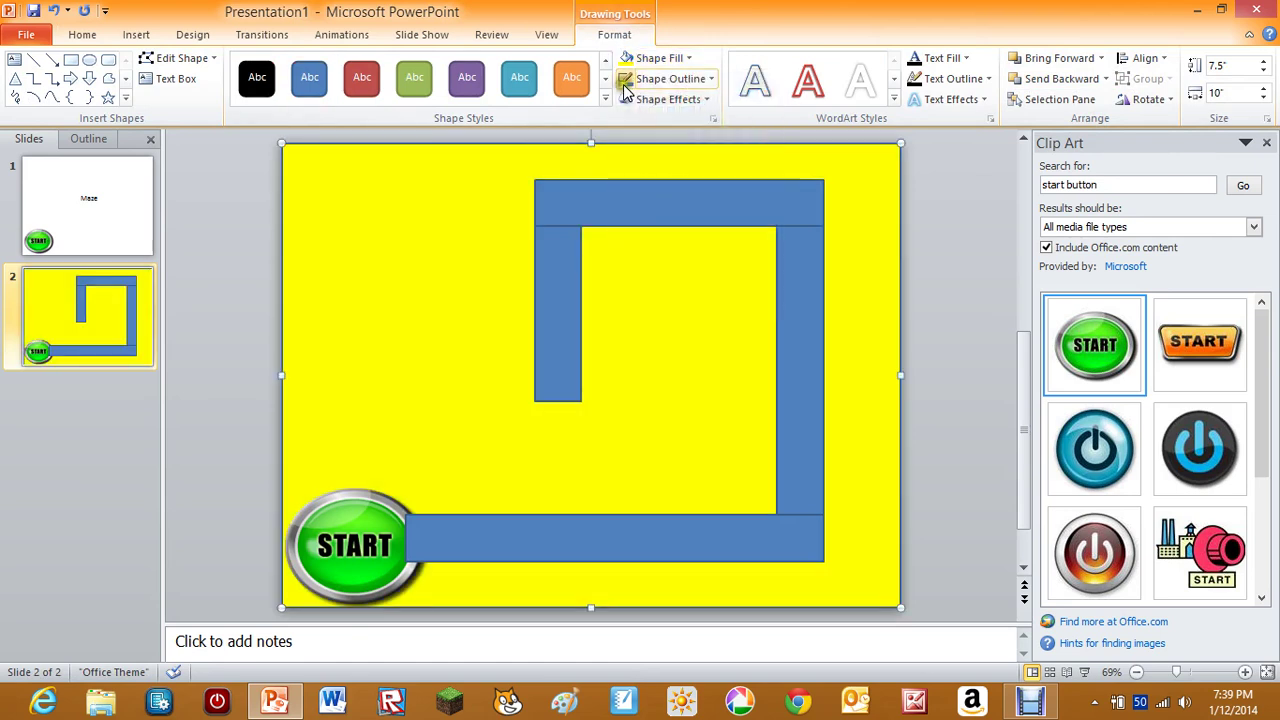
click(668, 78)
click(640, 232)
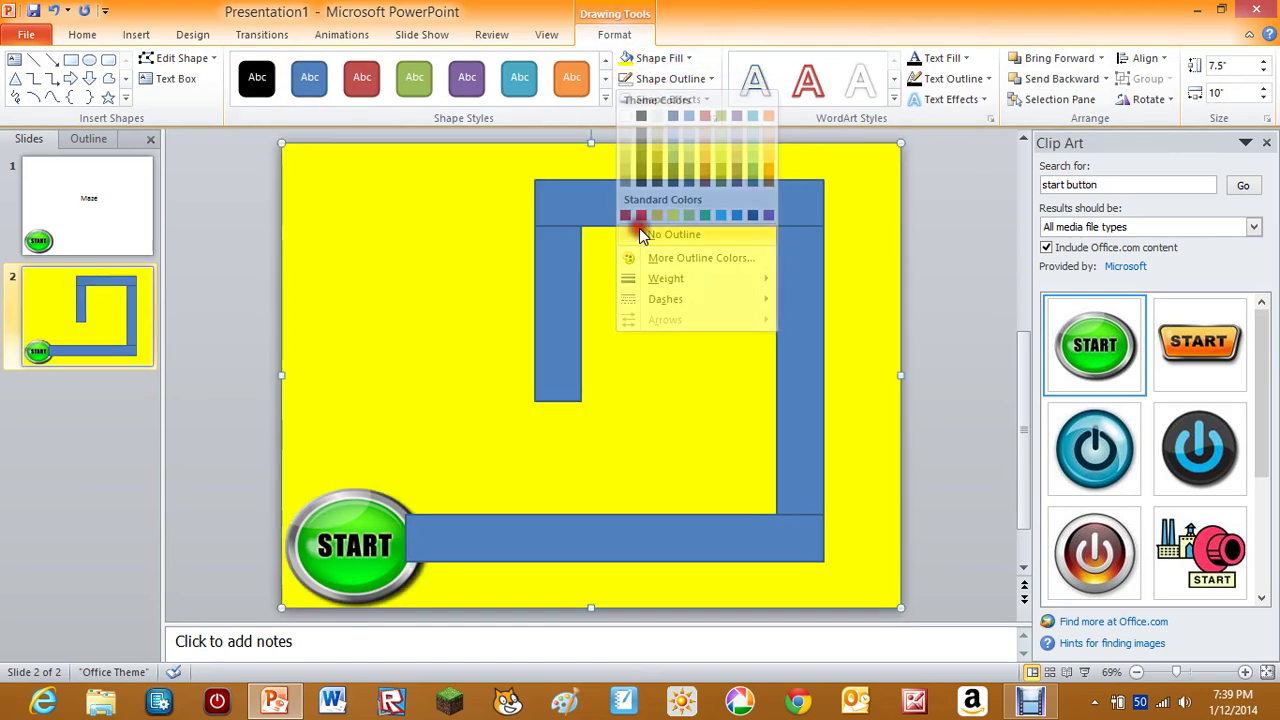
Go through the left, top, right and bottom maze bars in turn, then deselect them.
click(560, 228)
click(666, 190)
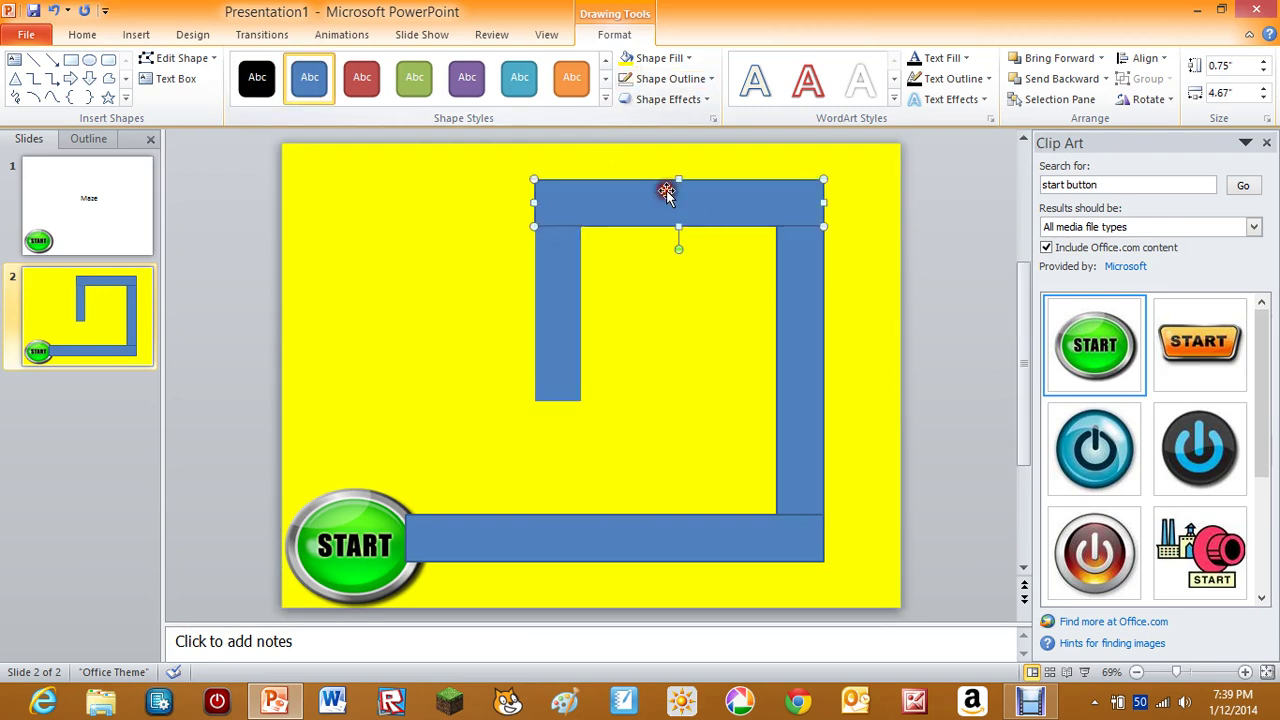
click(789, 254)
click(677, 540)
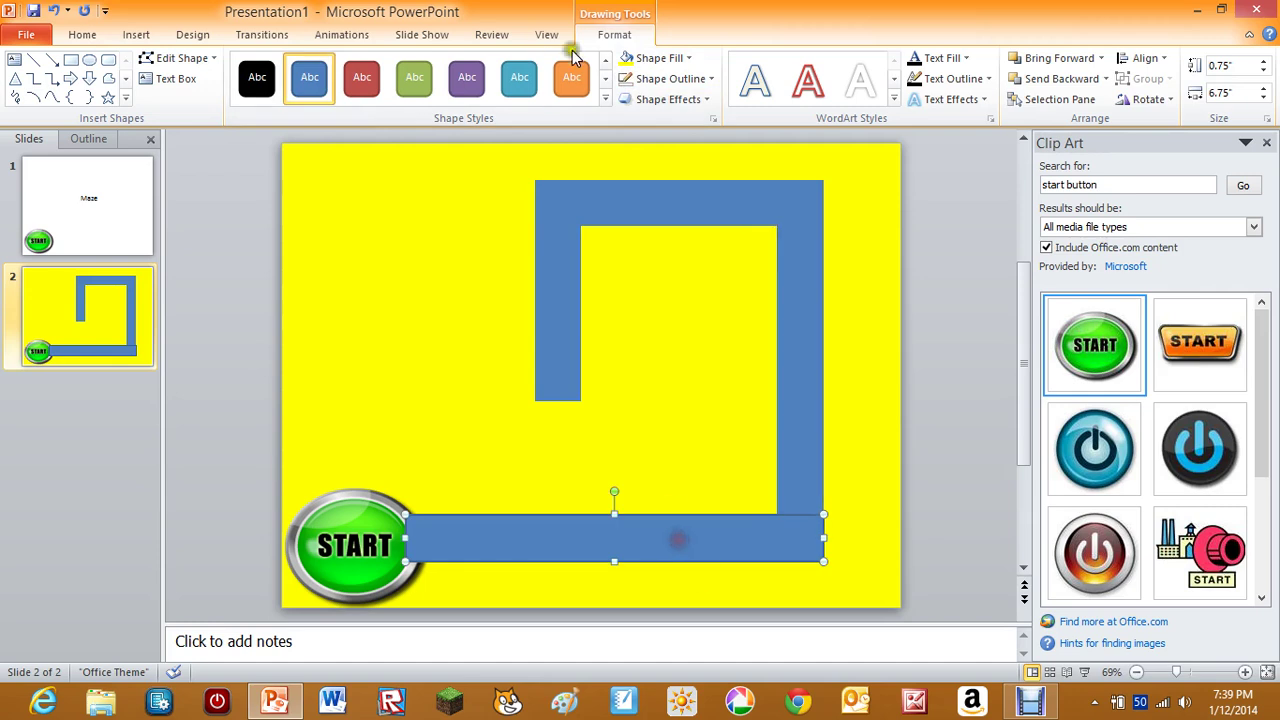
click(918, 305)
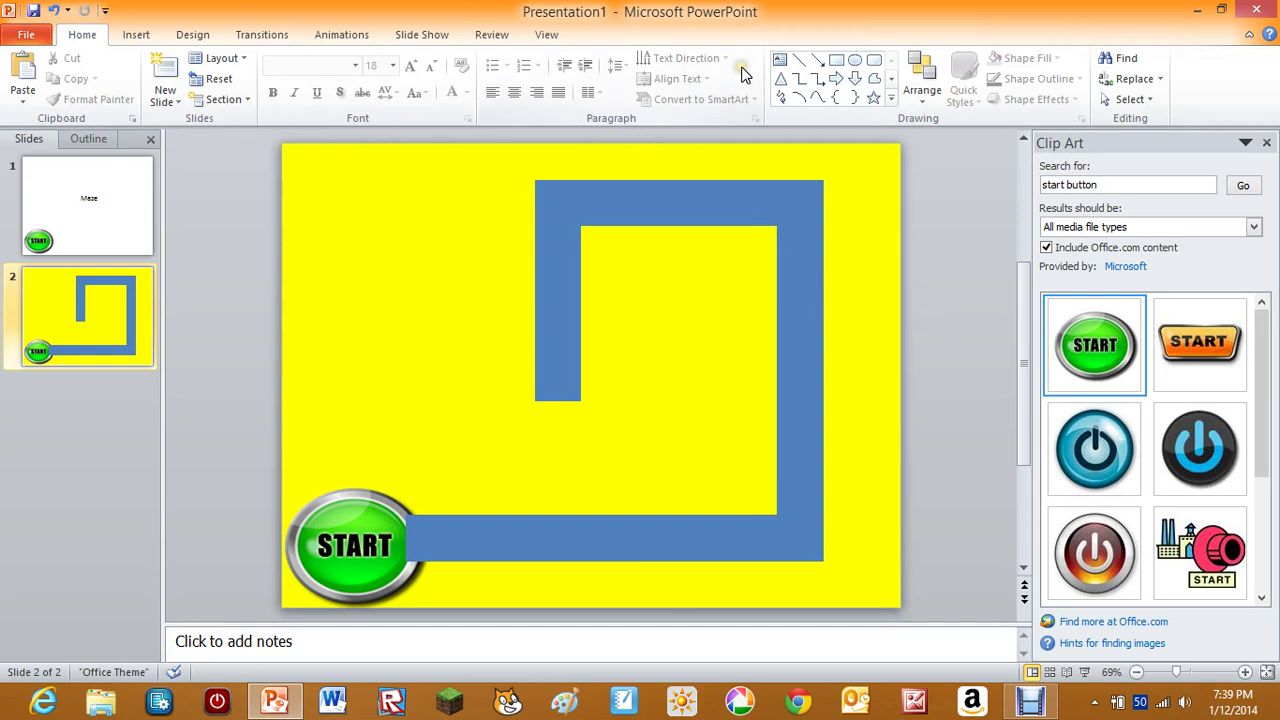
Search clip art for 'finish' and place the checkered flag at the maze's inner end.
click(1160, 191)
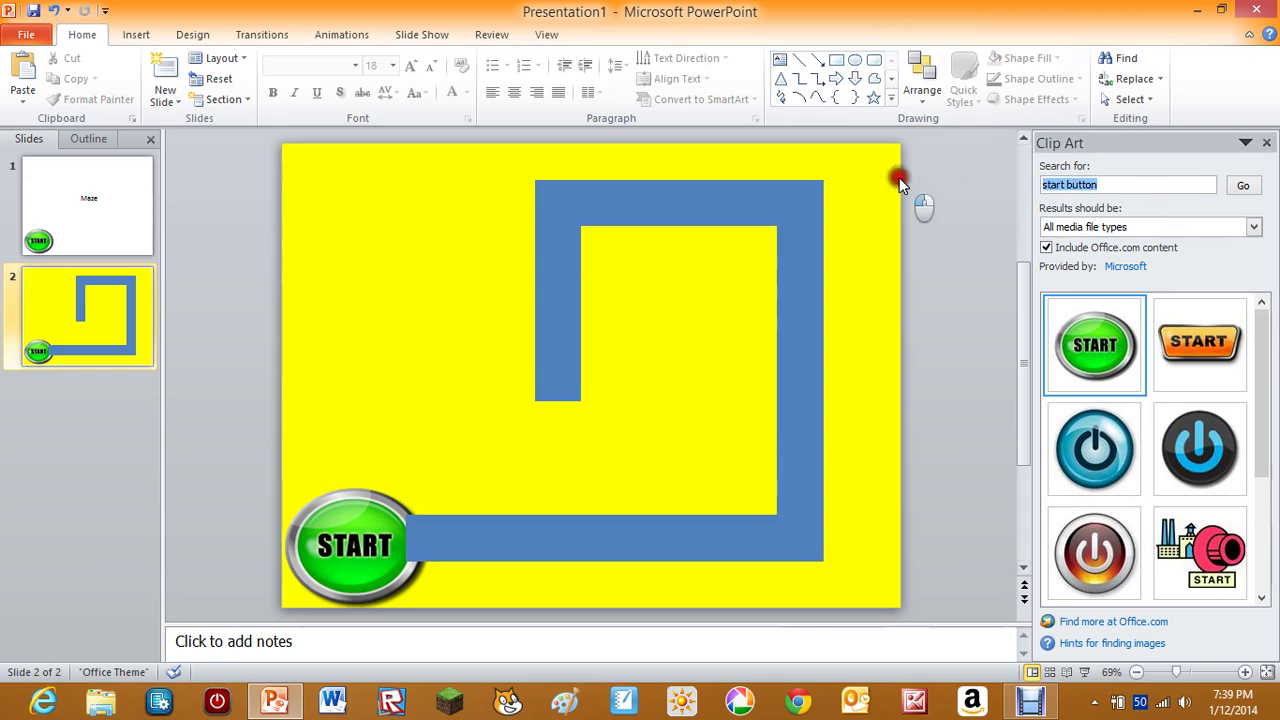
text(fini)
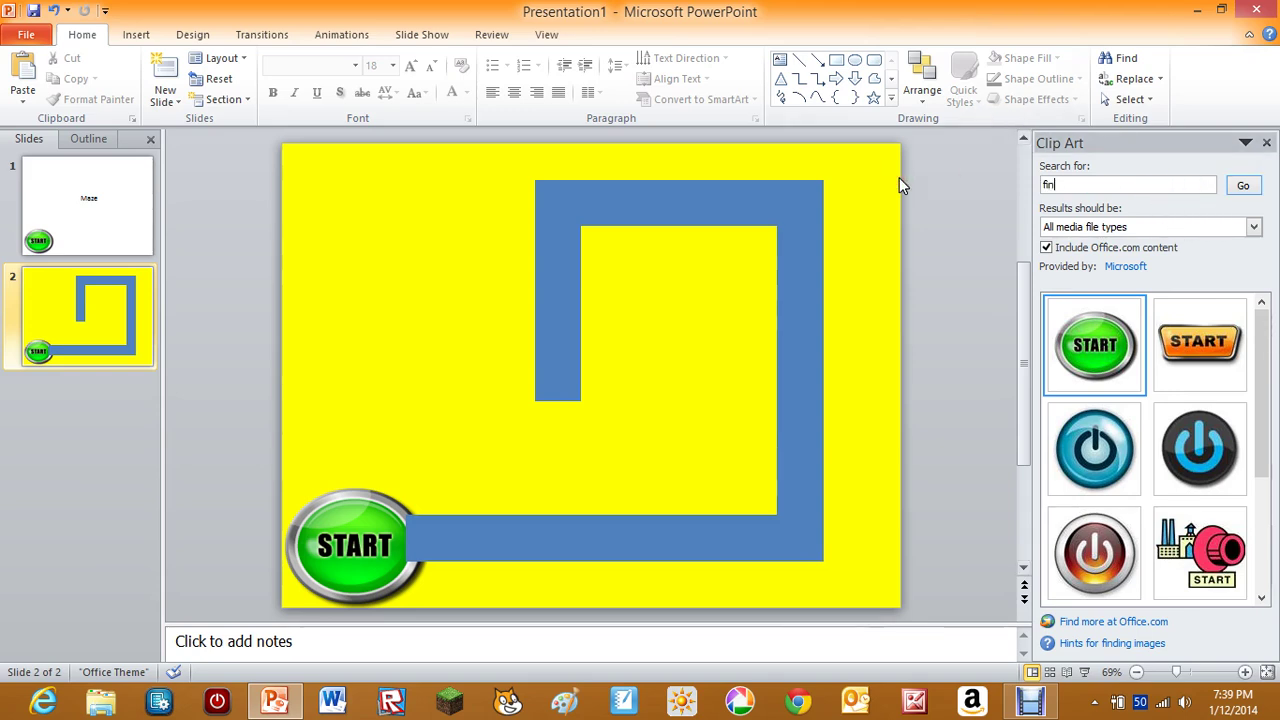
text(sh)
key(Return)
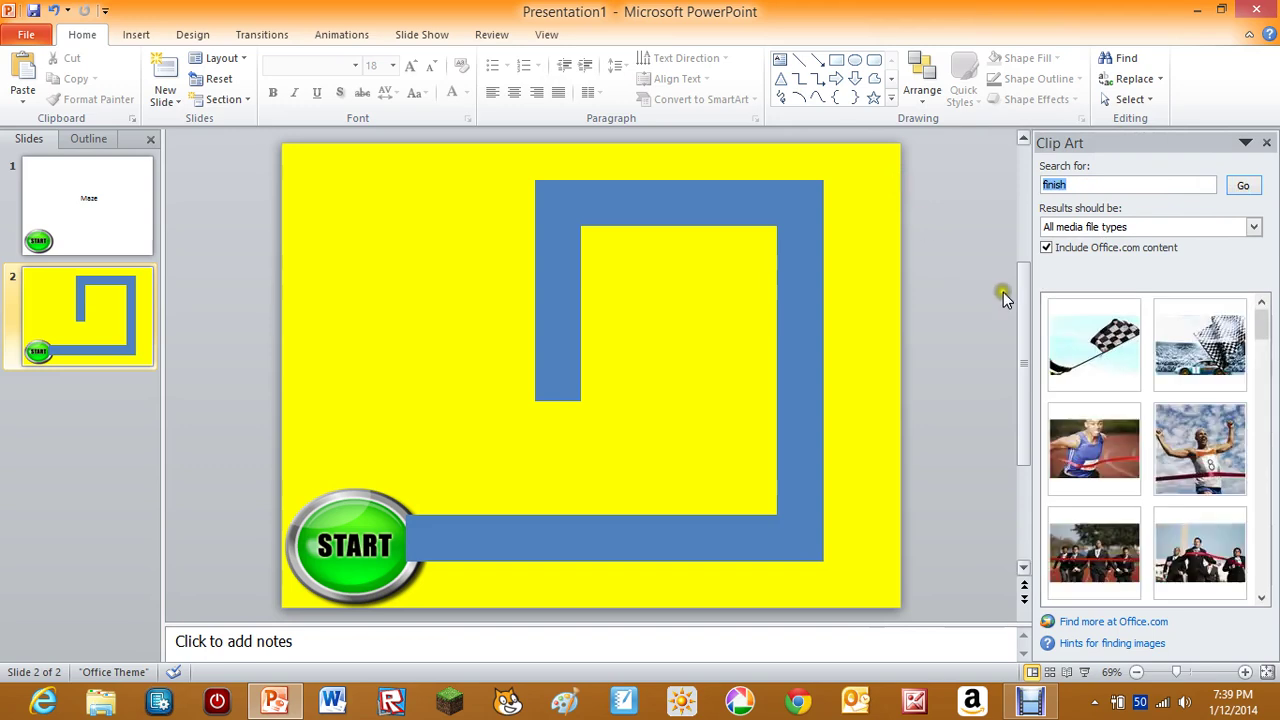
drag(1259, 323, 1252, 500)
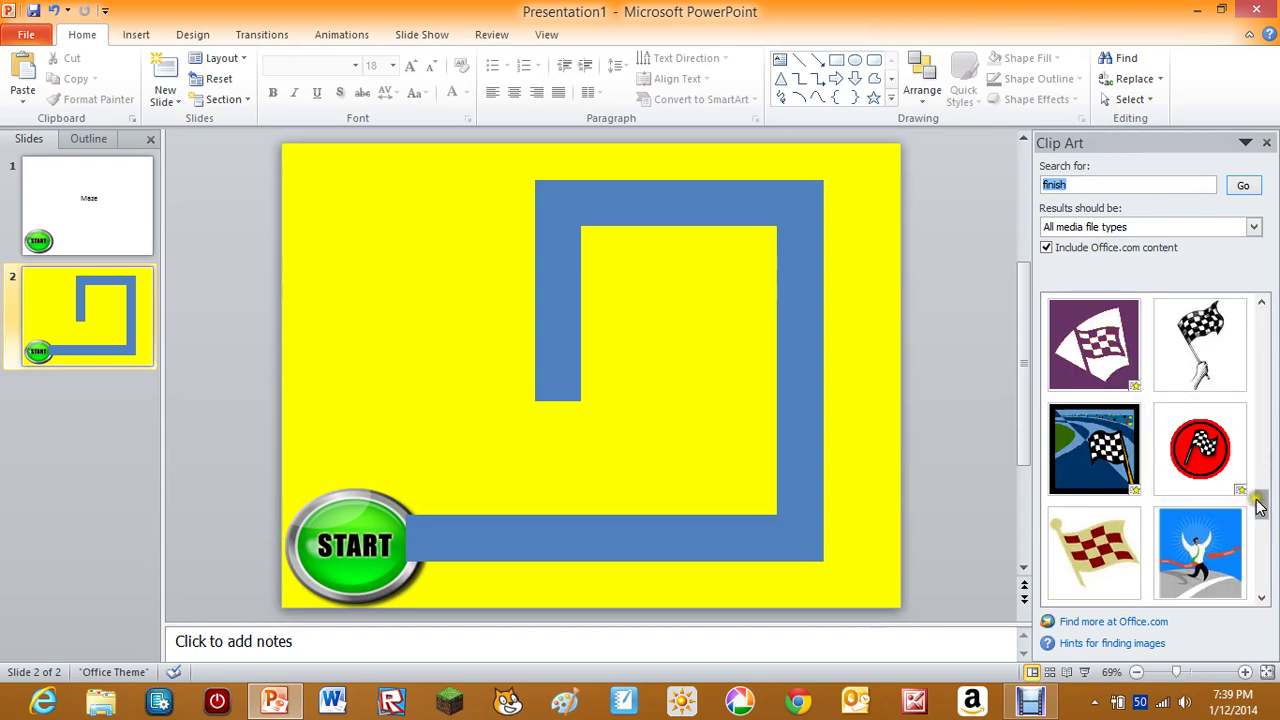
mouse_move(1258, 507)
mouse_down()
mouse_move(1256, 546)
mouse_move(1233, 582)
mouse_move(1251, 523)
mouse_up()
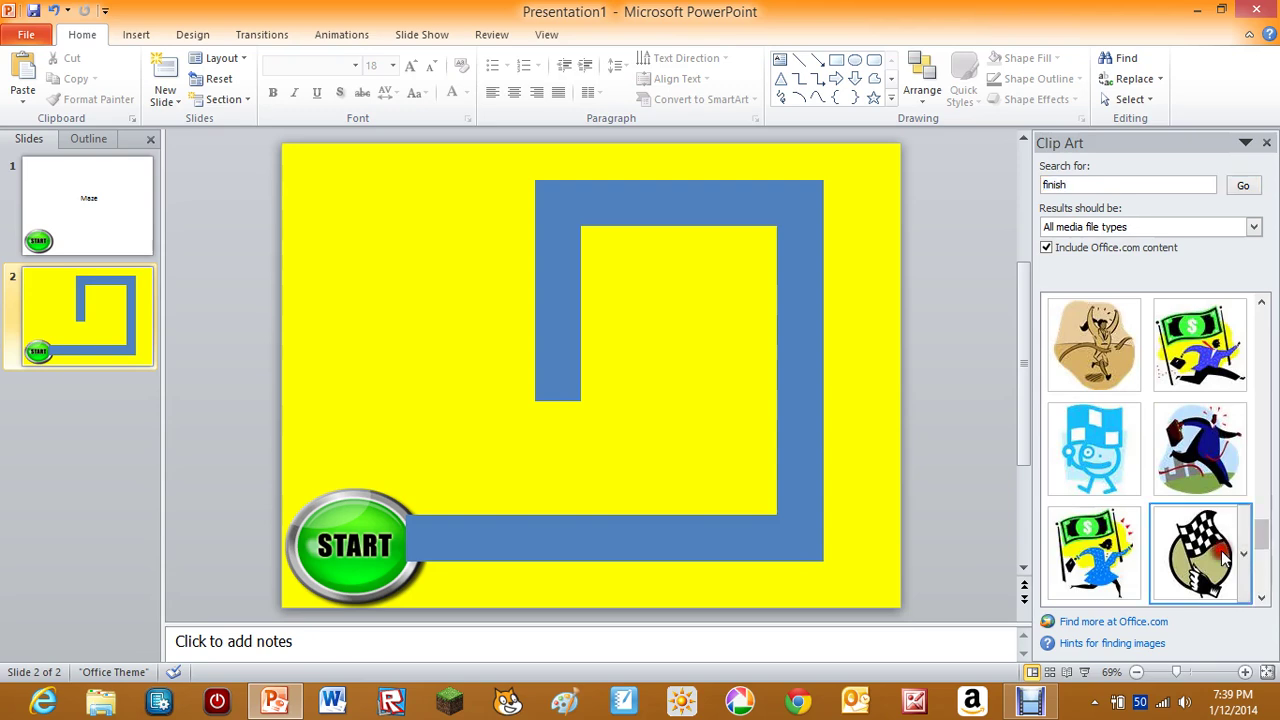
click(1222, 558)
drag(592, 368, 627, 337)
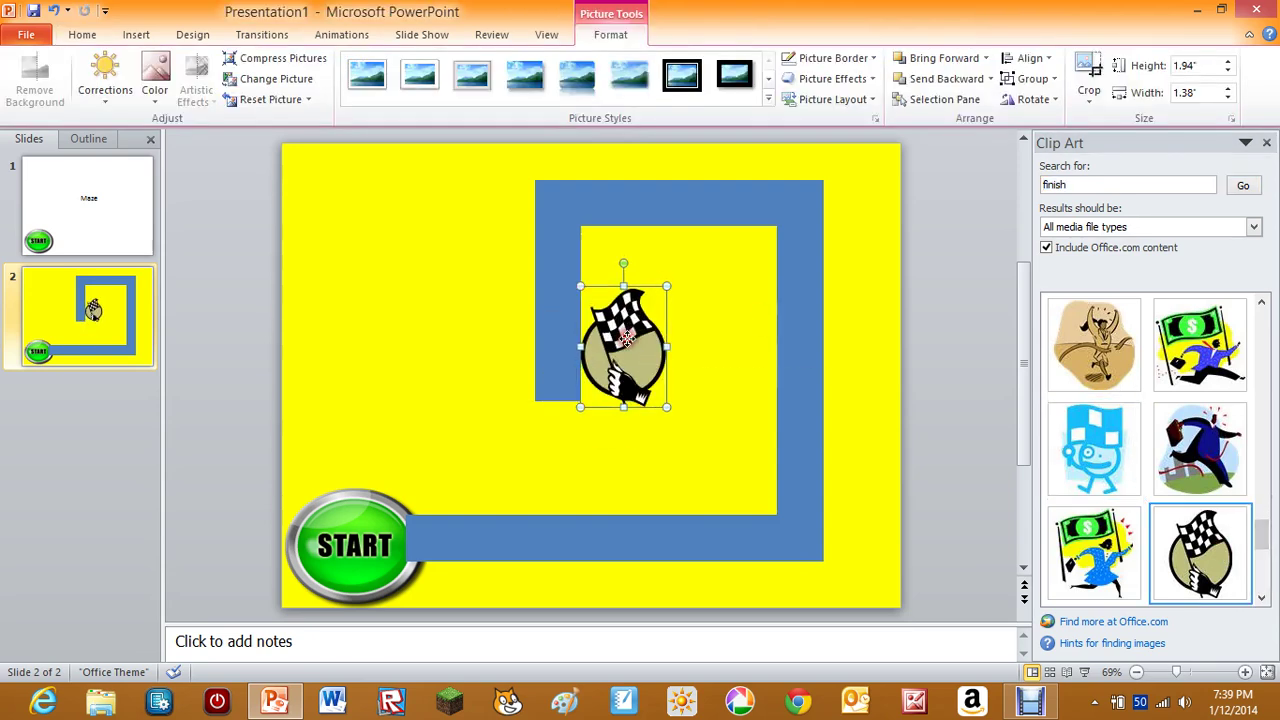
Add a Title Only slide titled 'You lose!!!'.
click(969, 265)
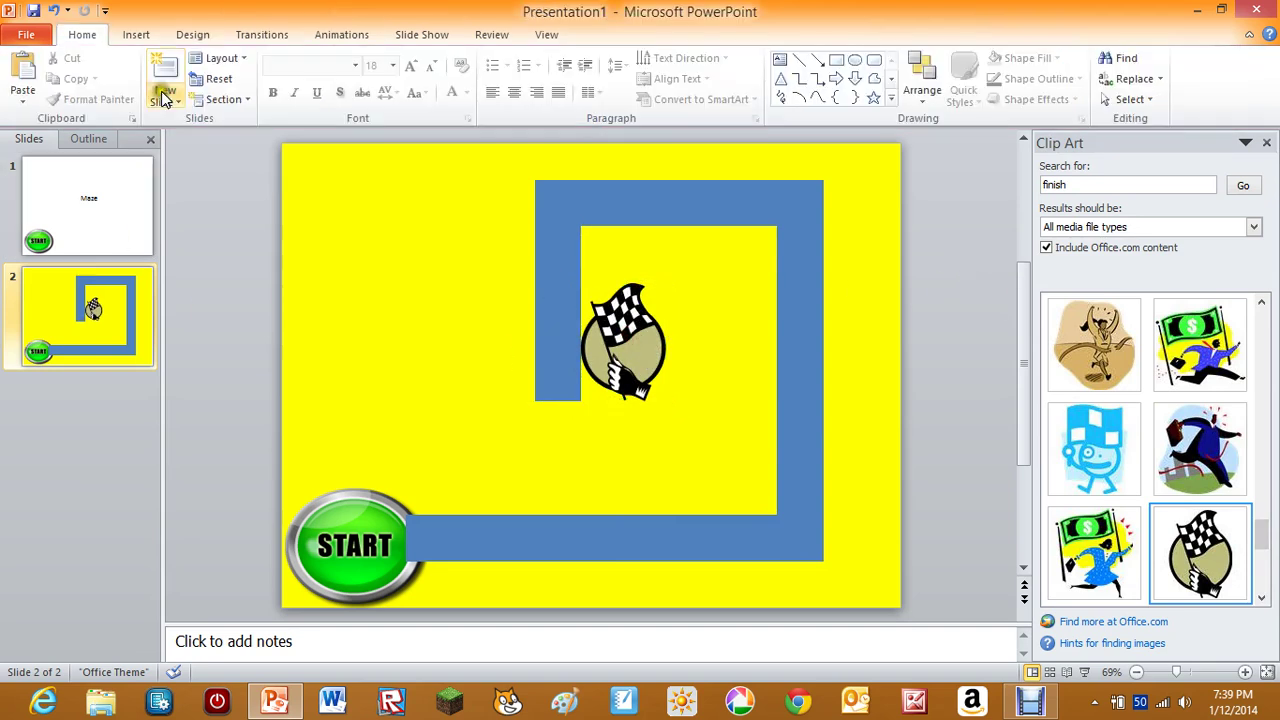
click(163, 100)
click(360, 243)
click(578, 208)
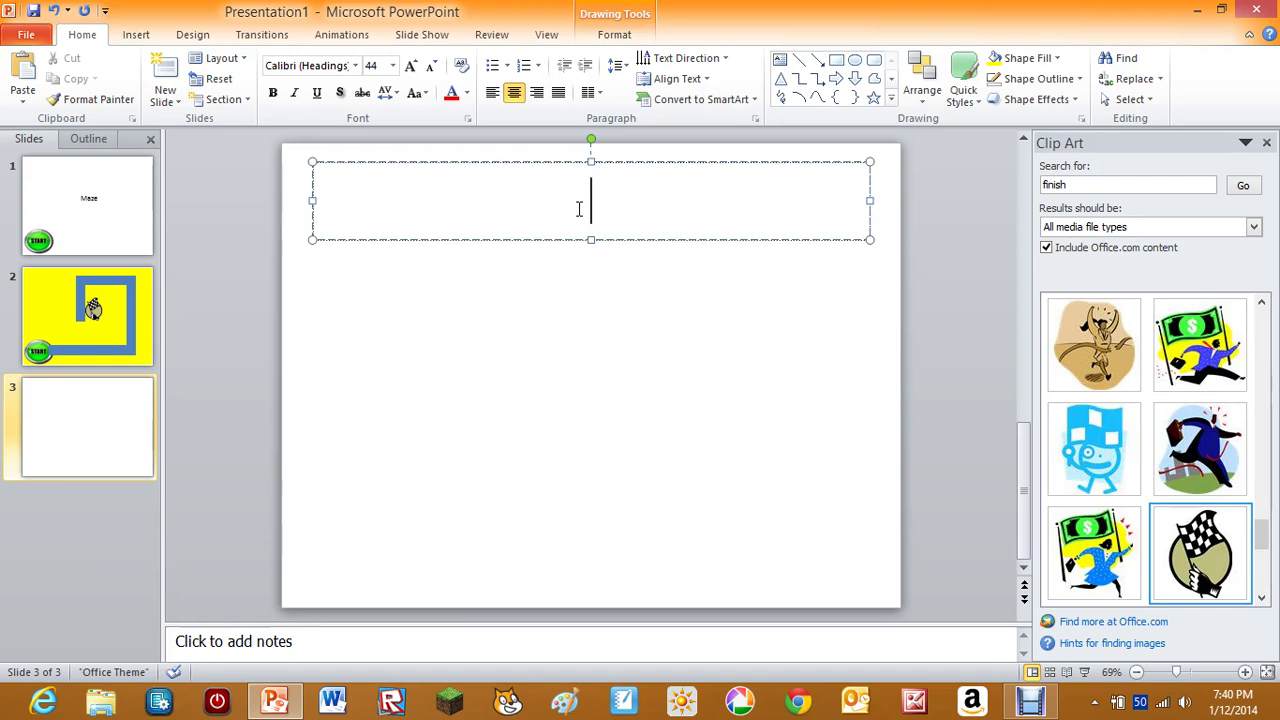
text(You )
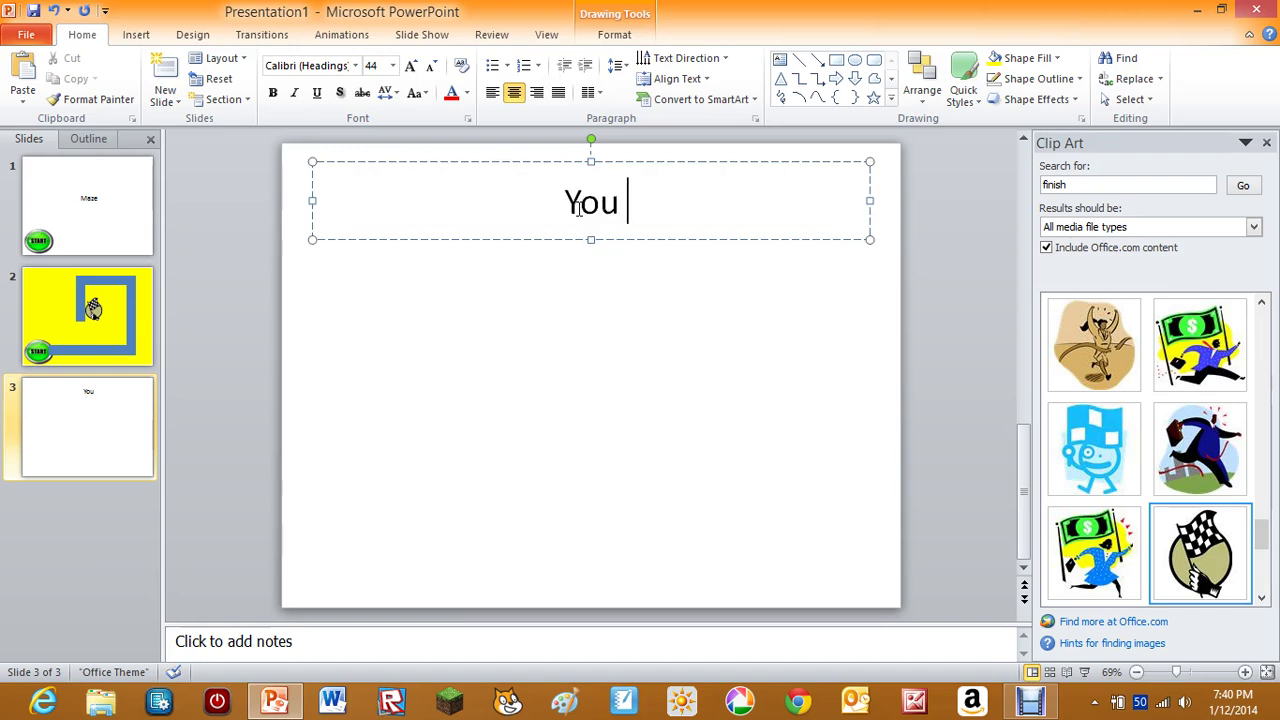
text(lose!!!)
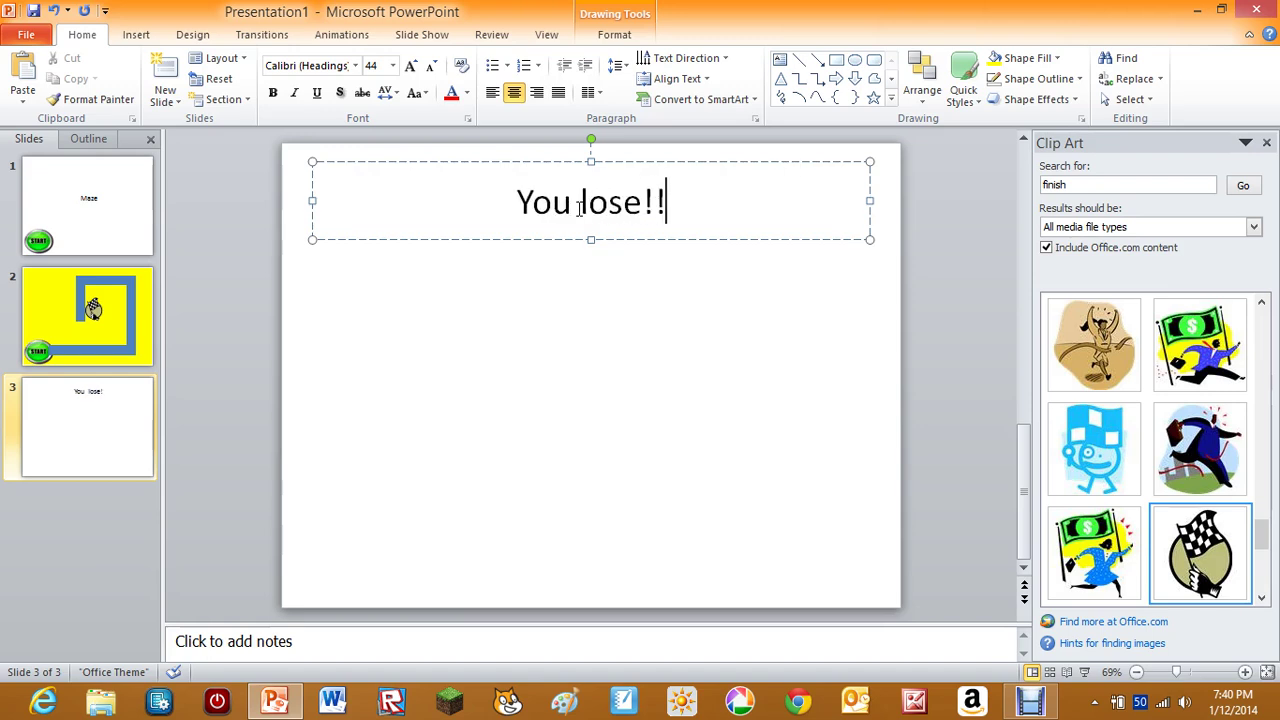
click(689, 320)
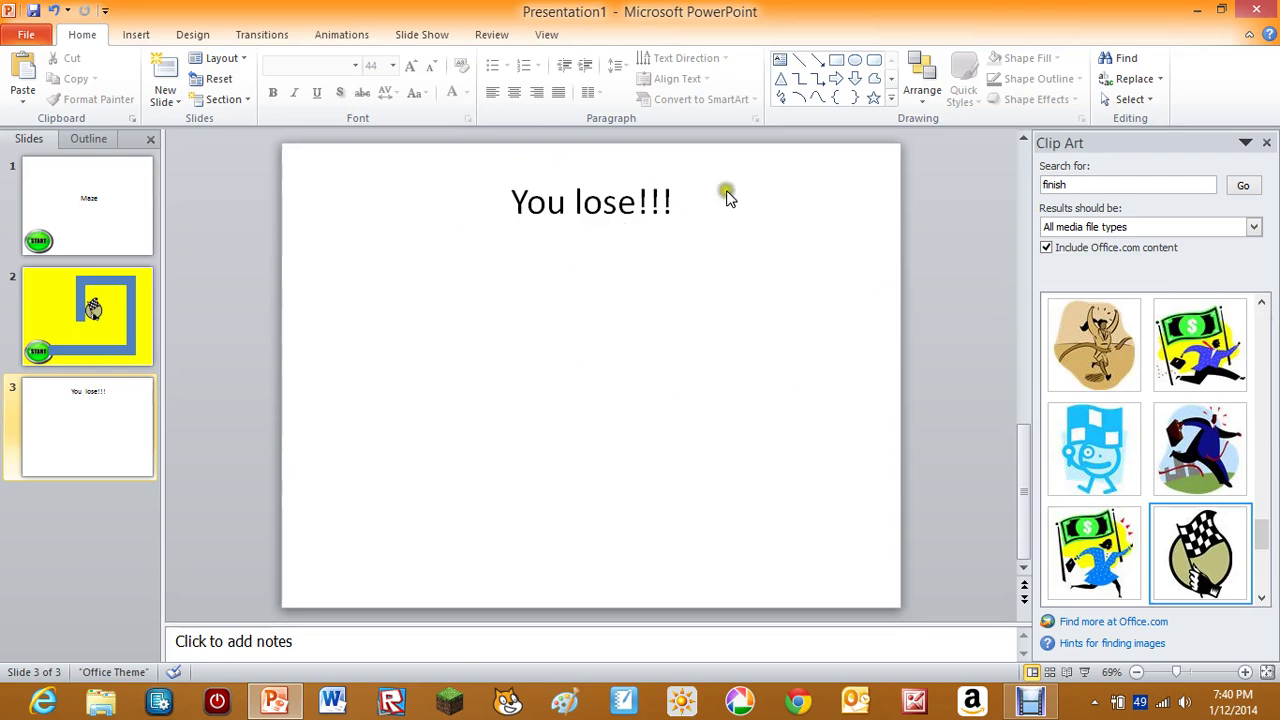
Draw a blue 'Exit' rectangle at bottom-left and copy it to bottom-right for 'Retry'.
click(835, 60)
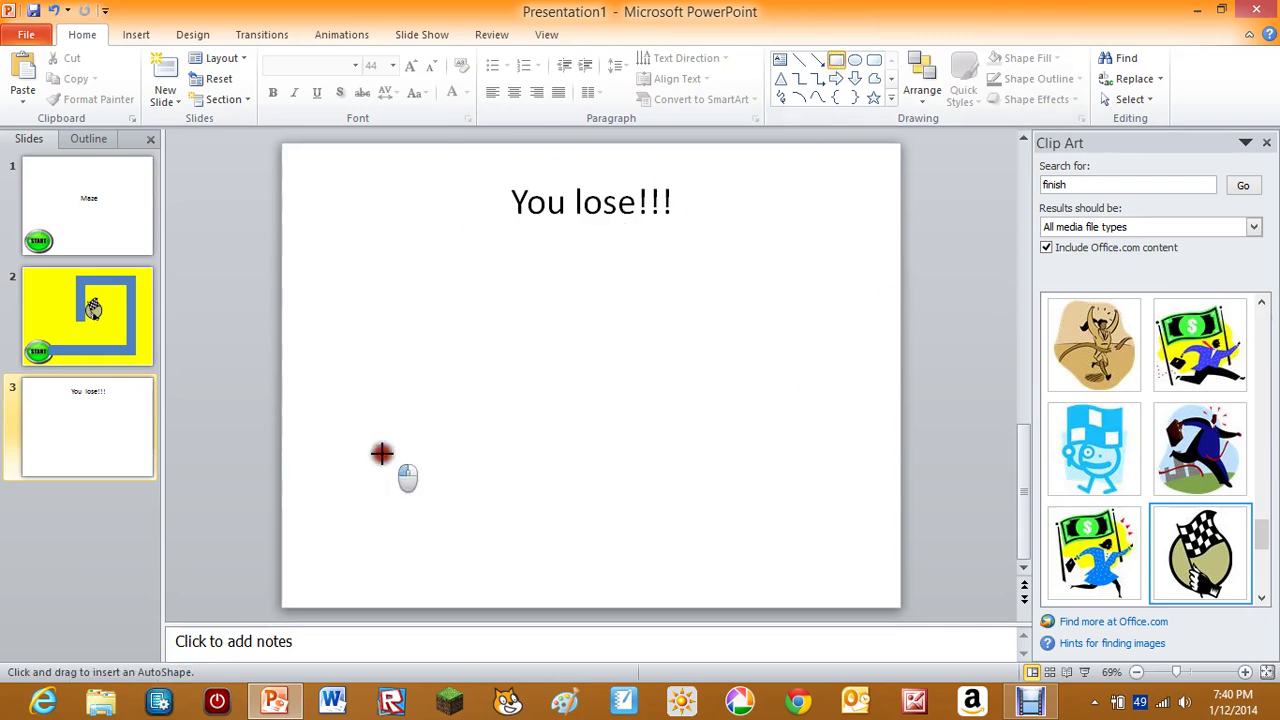
mouse_move(380, 453)
mouse_down()
mouse_move(563, 531)
mouse_move(586, 566)
mouse_up()
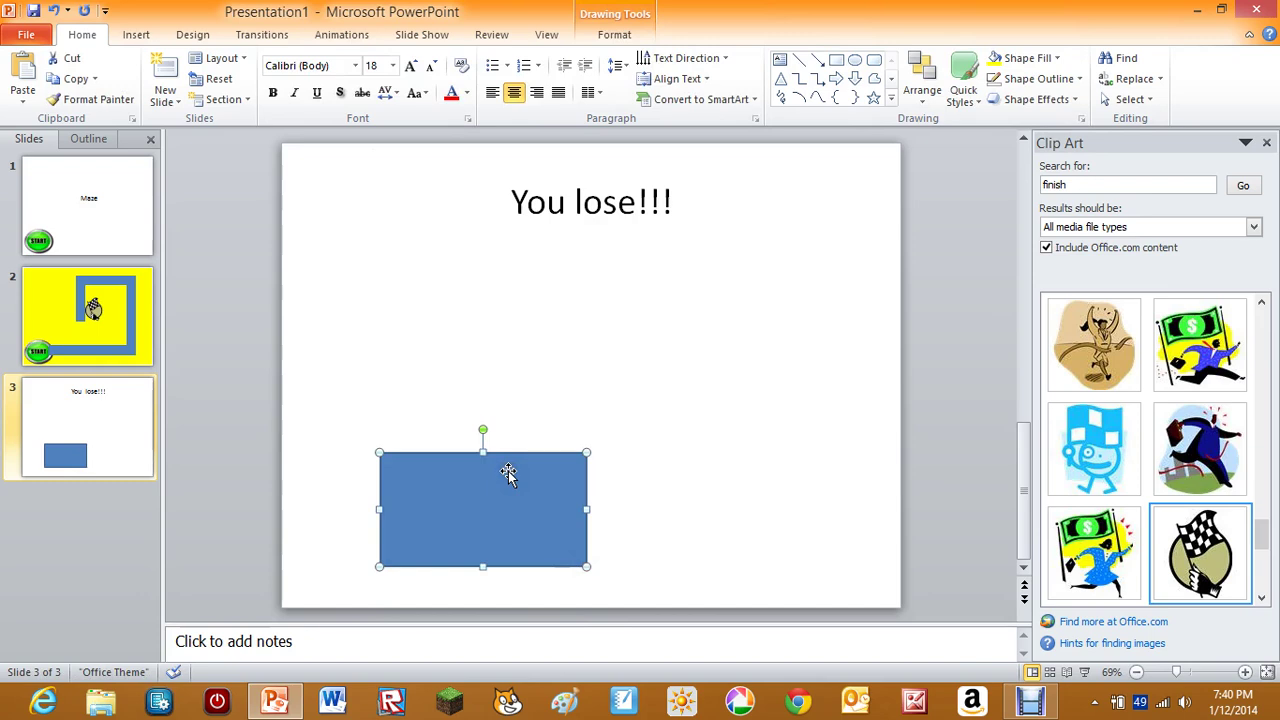
text(Exit)
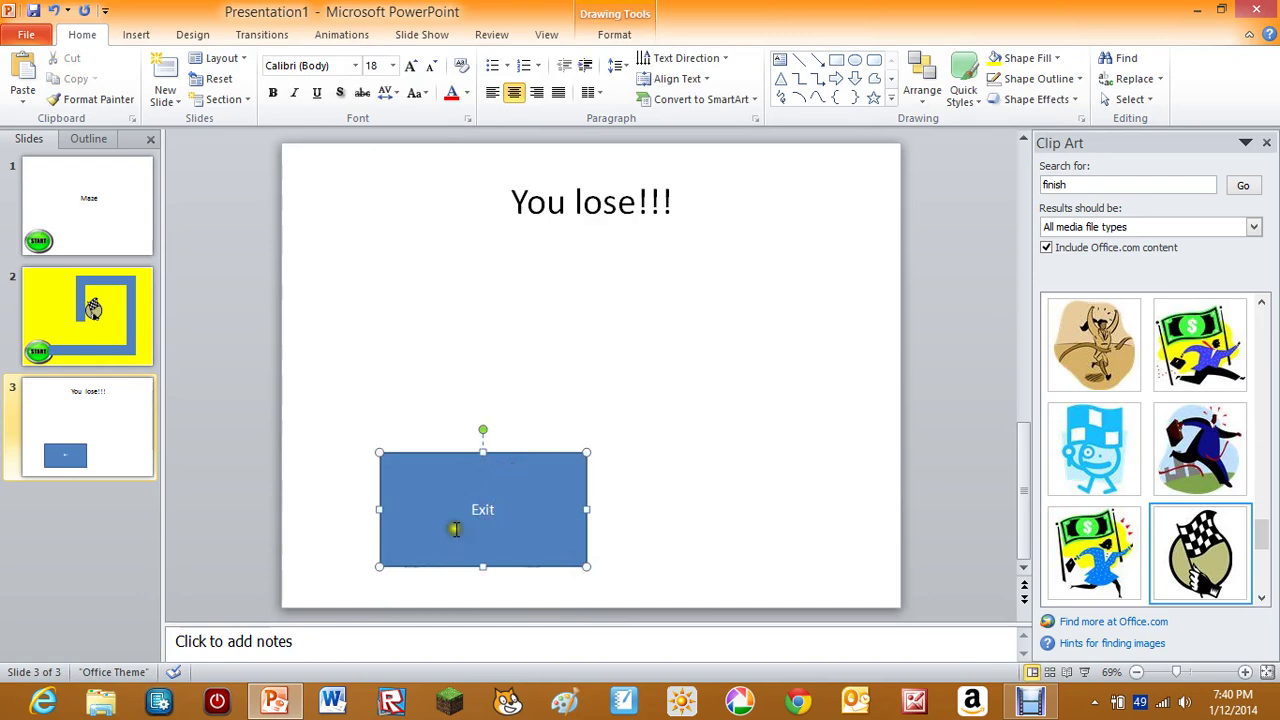
drag(522, 515, 837, 524)
click(472, 568)
click(862, 558)
click(805, 549)
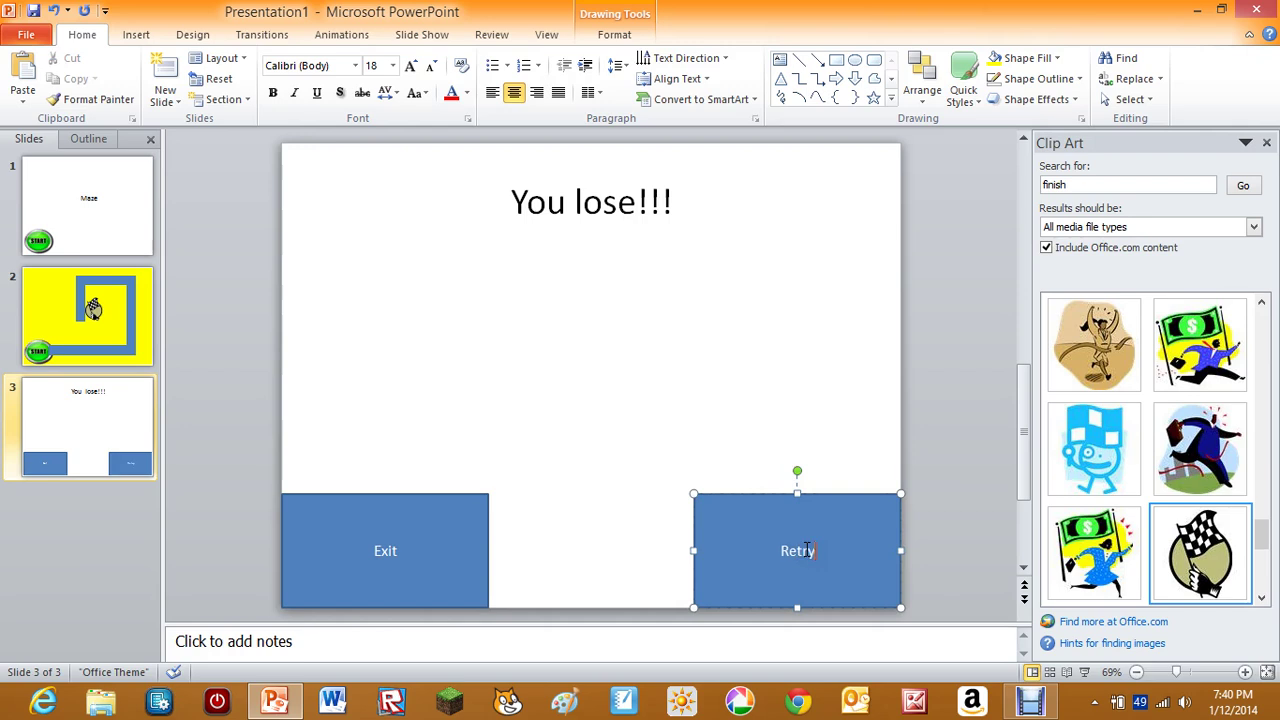
Duplicate the 'You lose!!!' slide as slide 4.
click(857, 287)
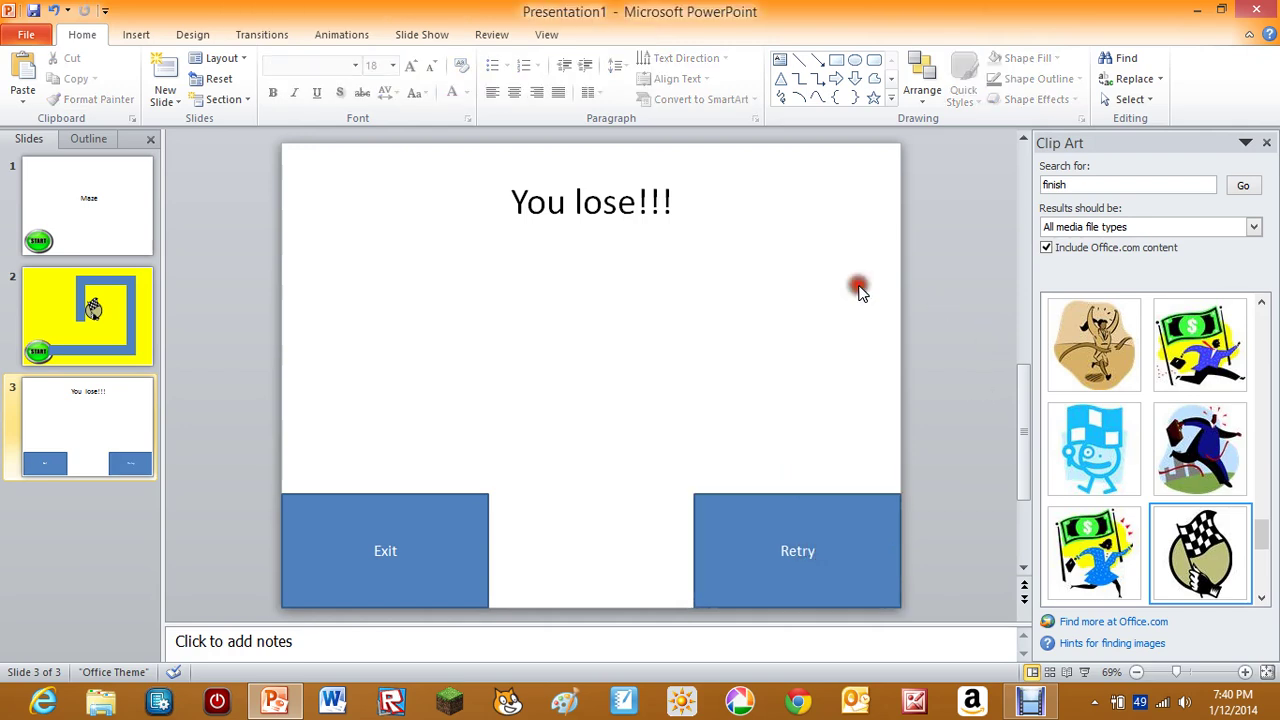
right_click(58, 418)
click(152, 210)
Change slide 4's title from 'You lose!!!' to 'You won!!!'.
click(636, 215)
double_click(640, 206)
click(634, 206)
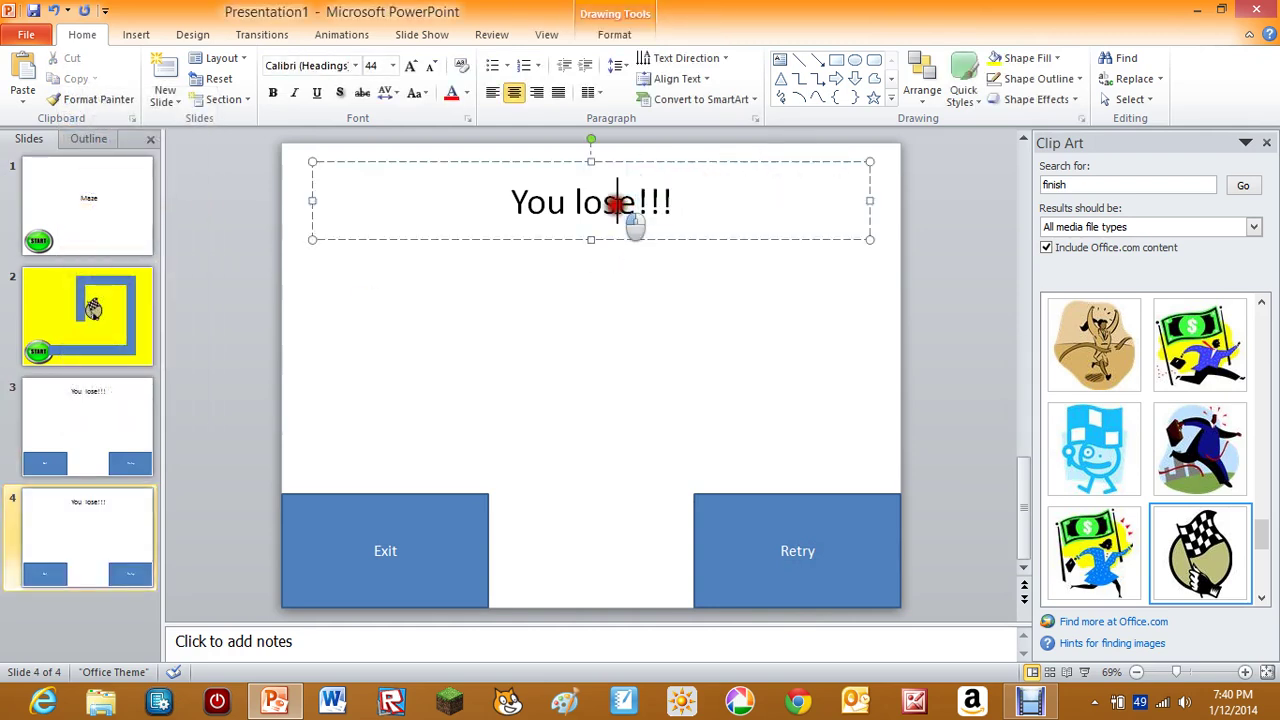
click(617, 205)
drag(576, 197, 640, 237)
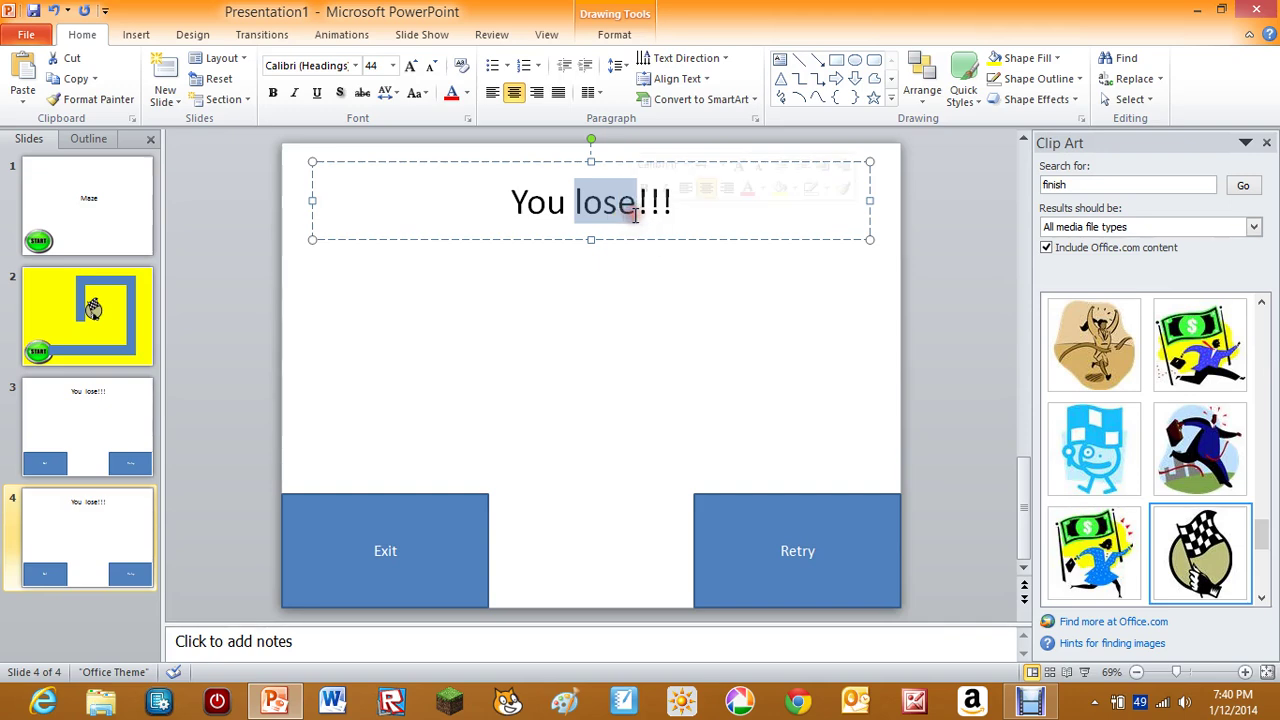
key(Delete)
text(won)
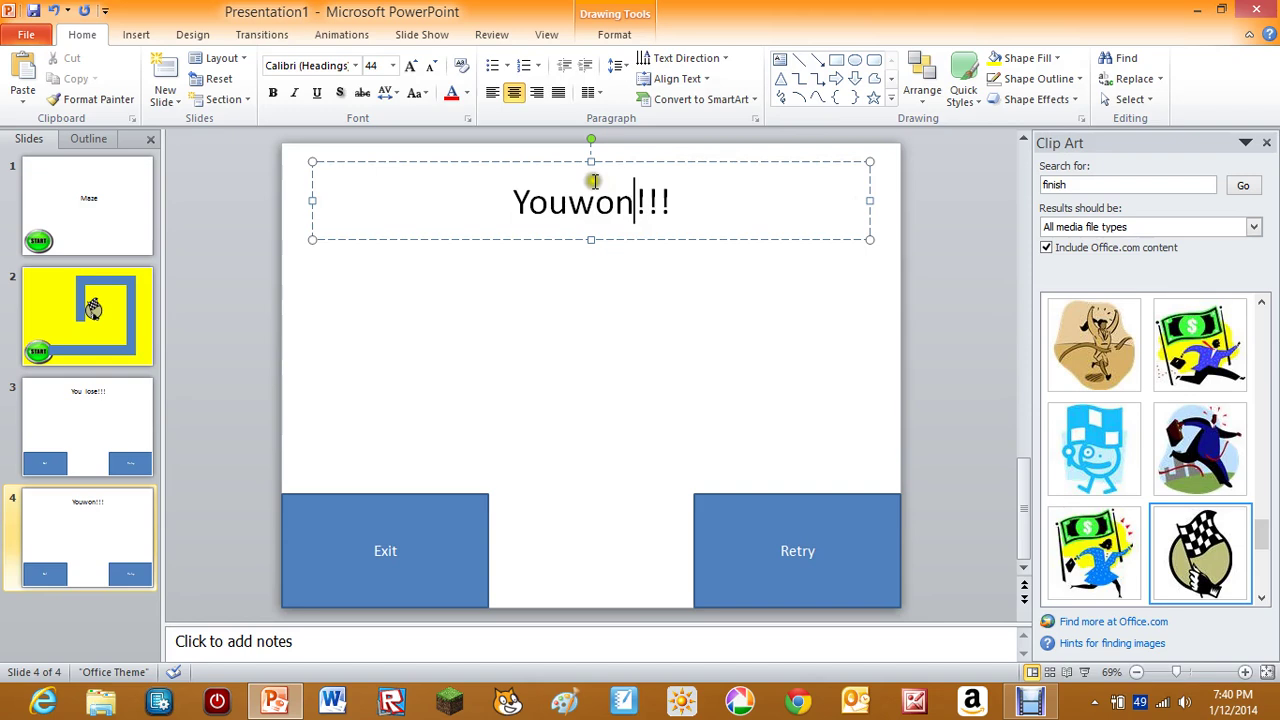
click(564, 208)
click(680, 312)
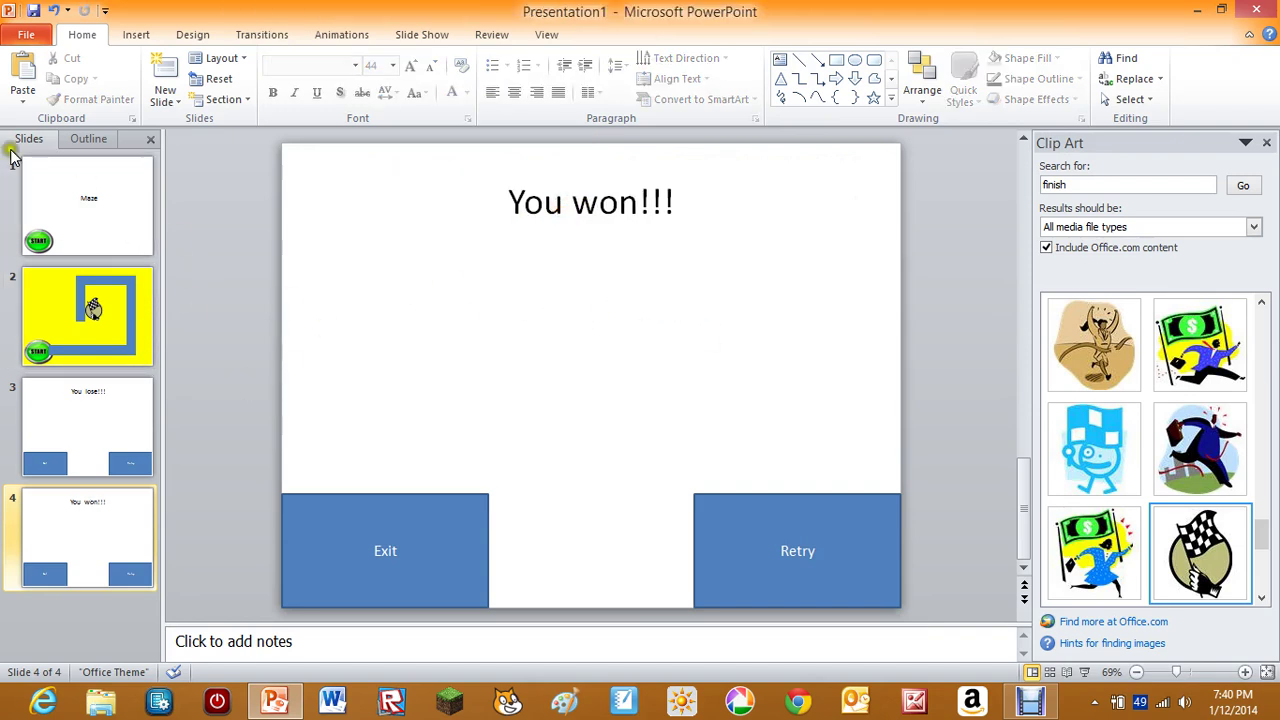
Give the START picture on the Maze title slide a click action linking to the next slide.
click(45, 236)
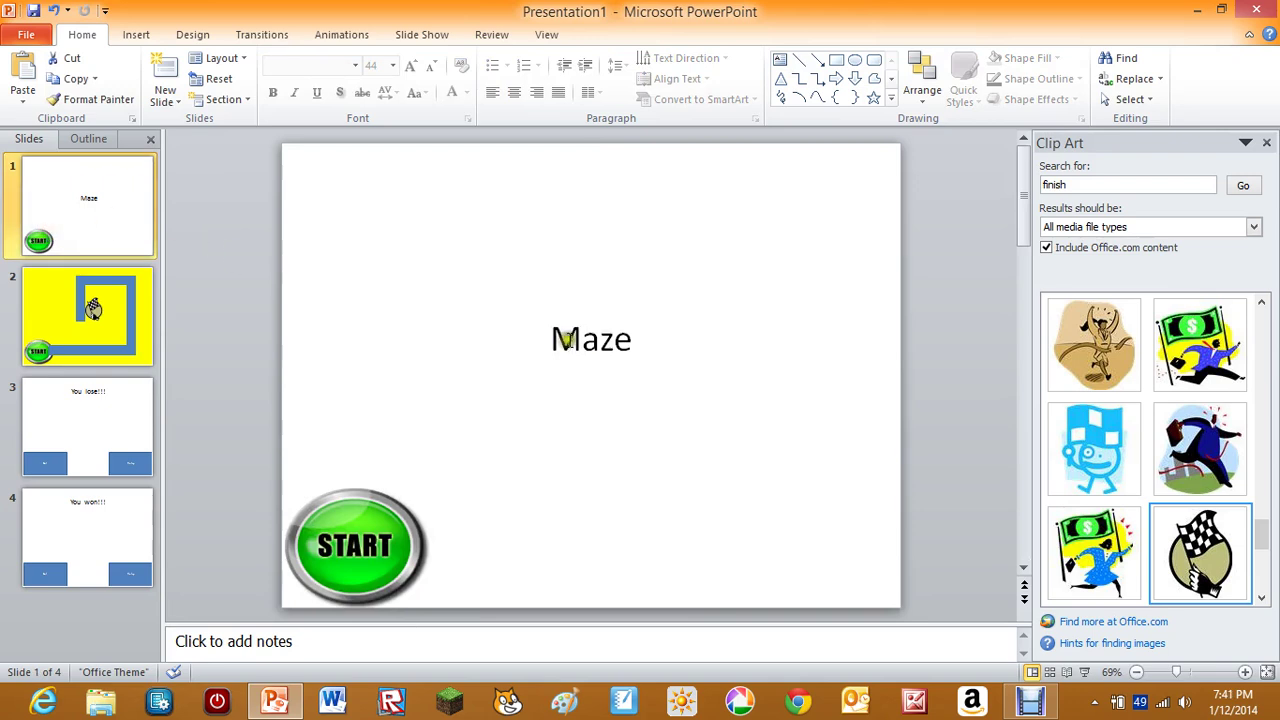
click(413, 570)
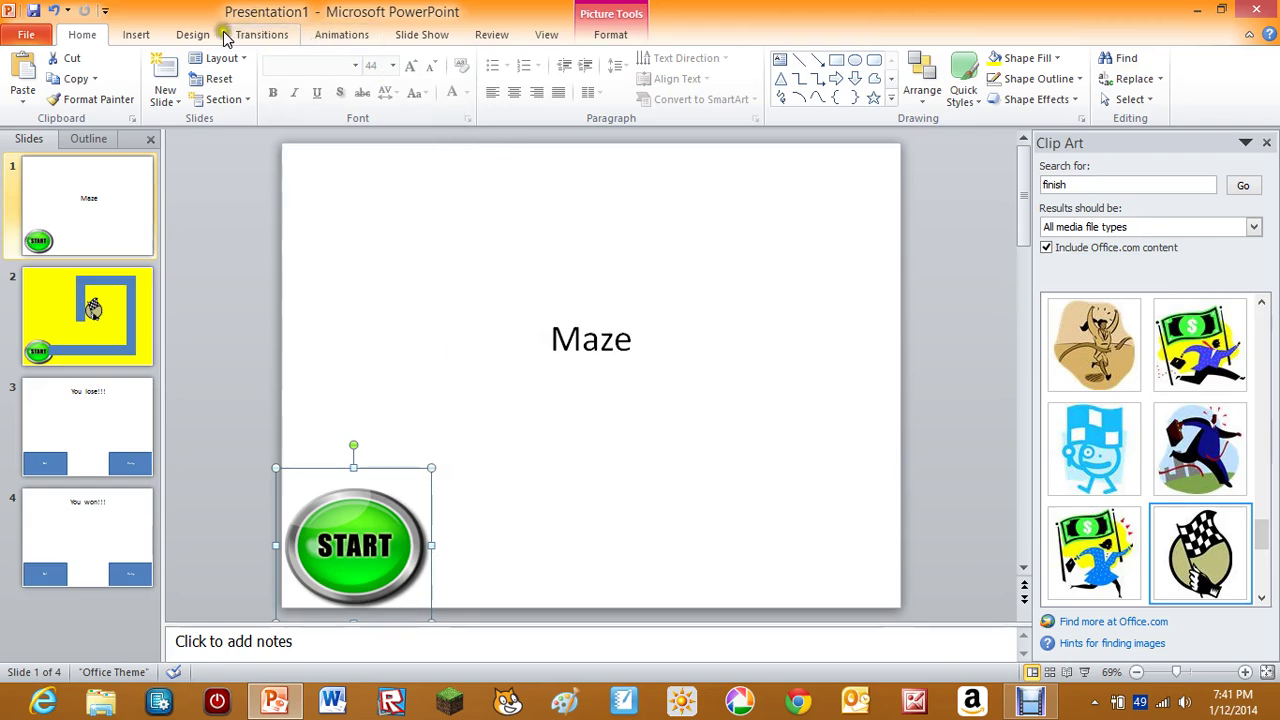
click(142, 35)
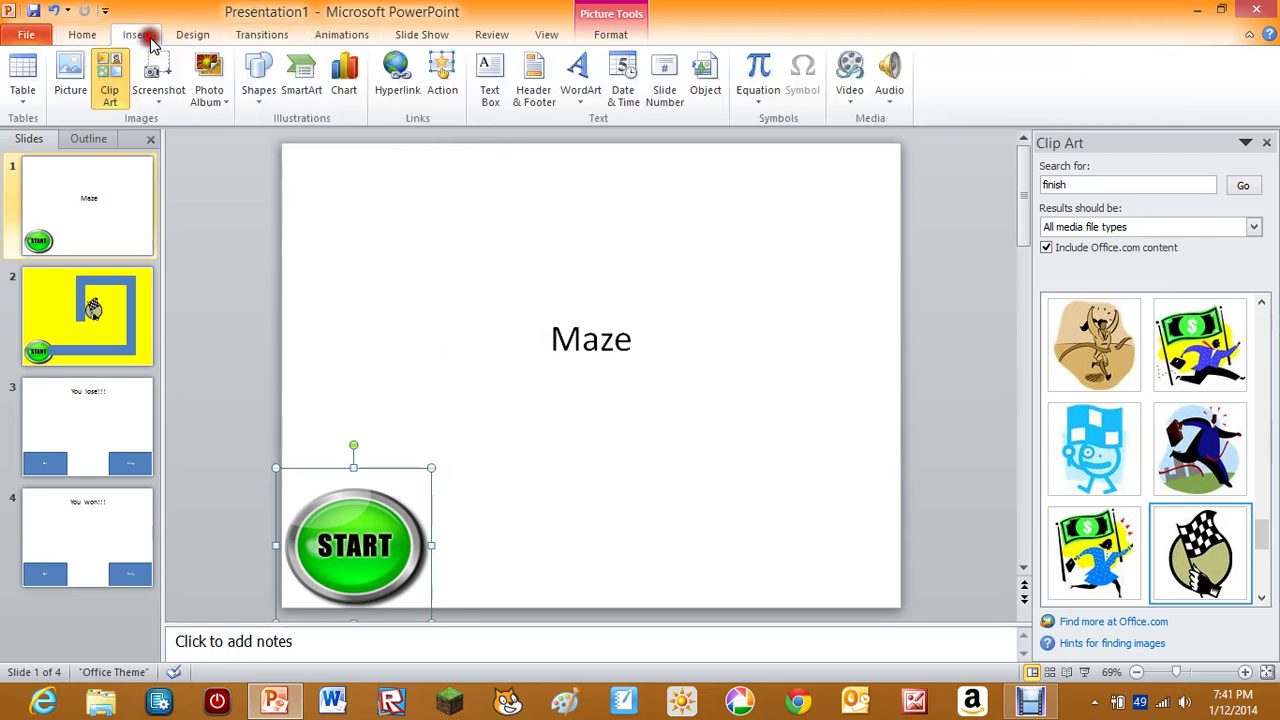
click(449, 104)
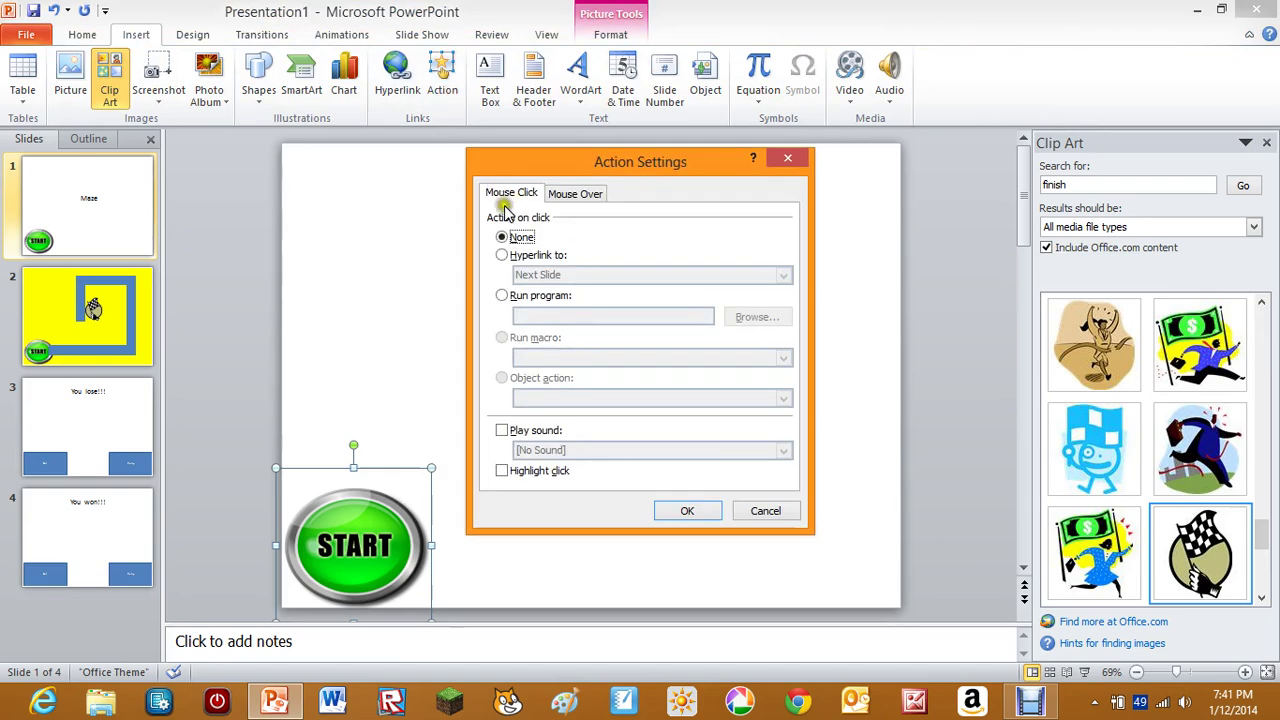
click(519, 256)
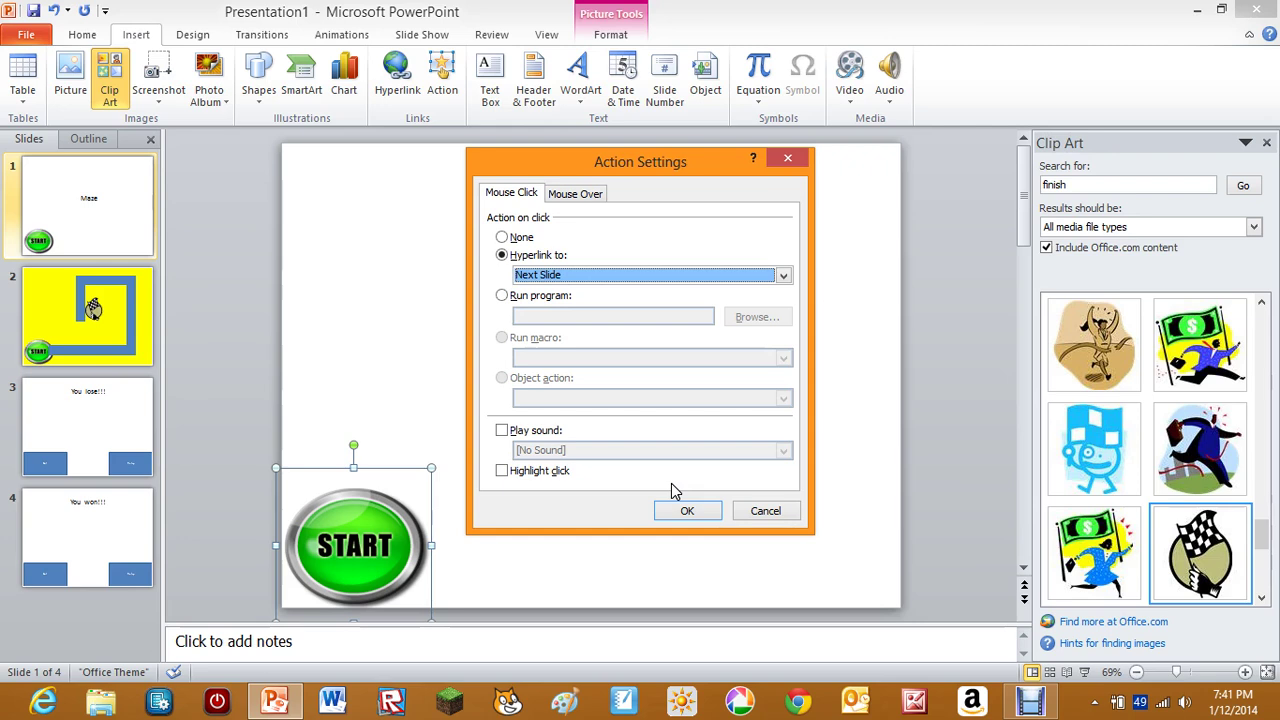
click(674, 512)
click(680, 512)
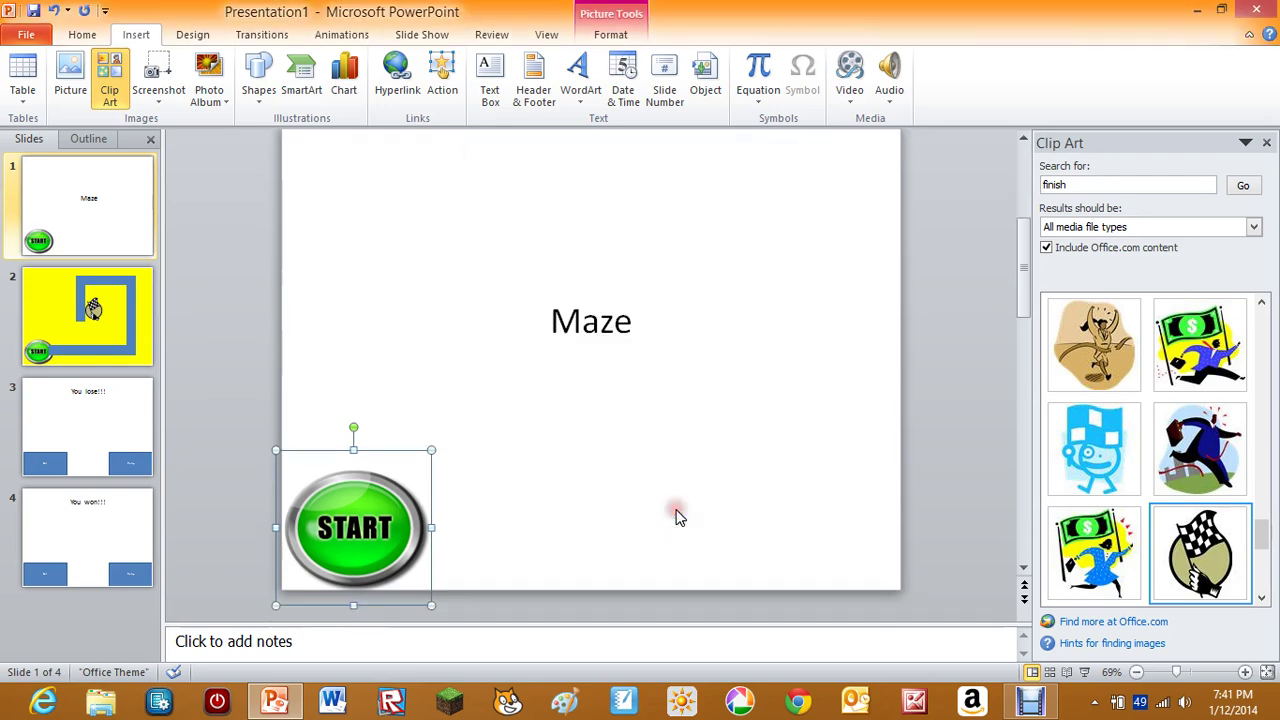
Give the yellow background rectangle on slide 2 a Mouse Over hyperlink to Next Slide.
click(749, 437)
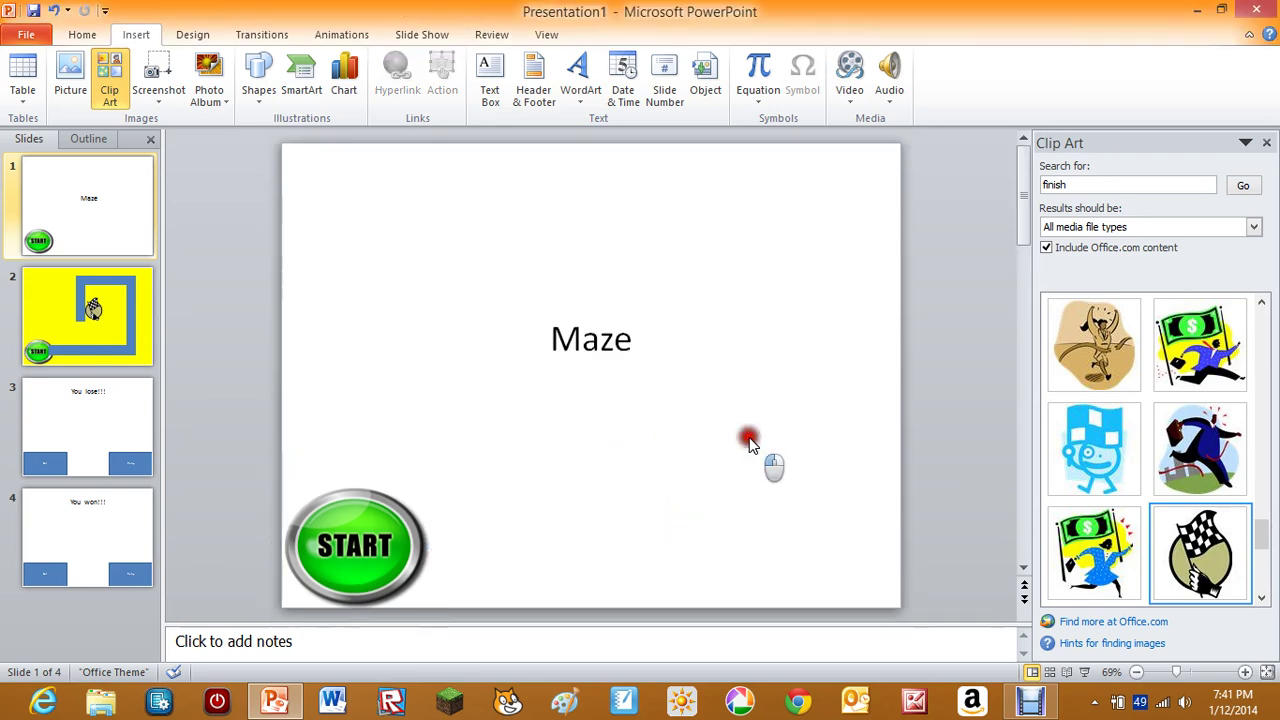
click(115, 295)
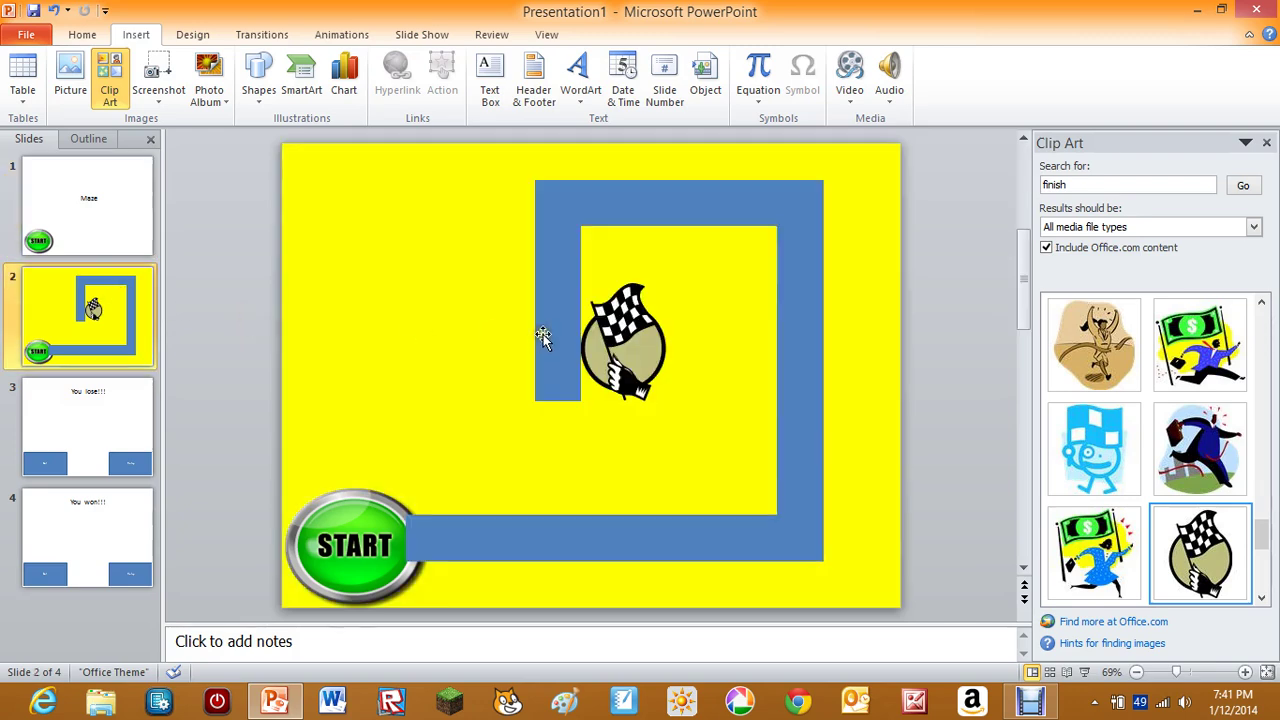
click(459, 327)
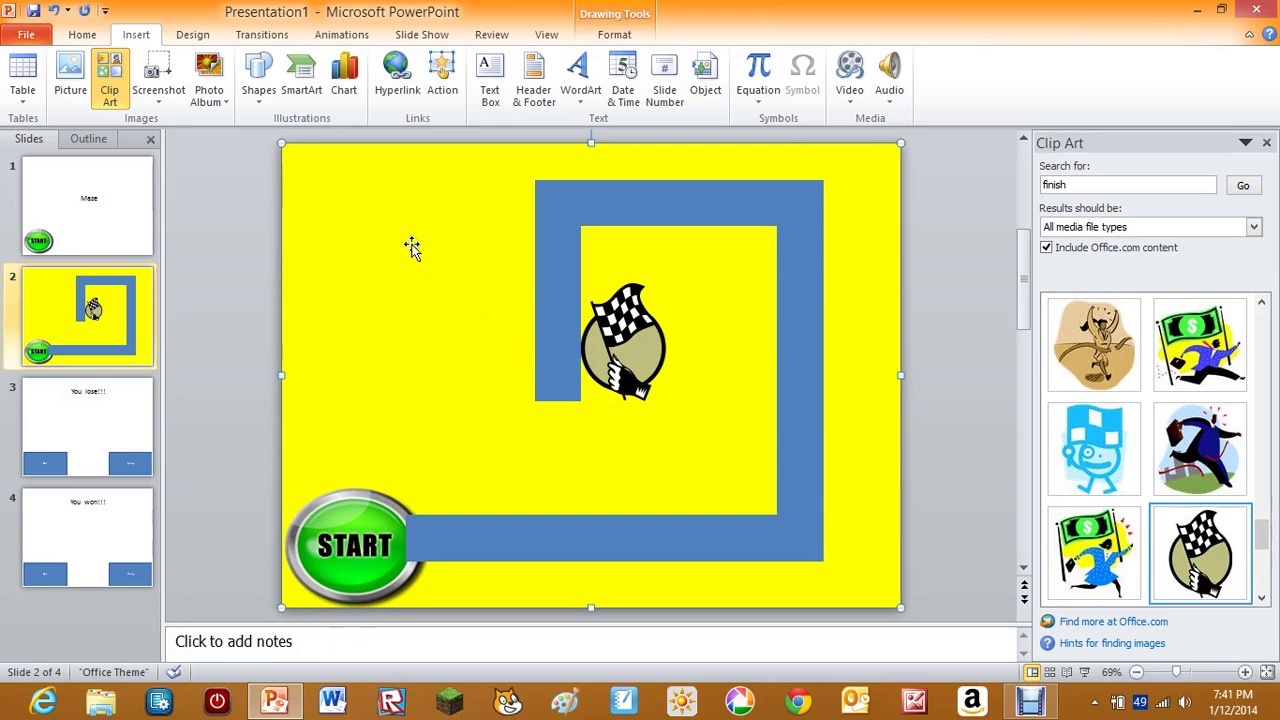
click(438, 72)
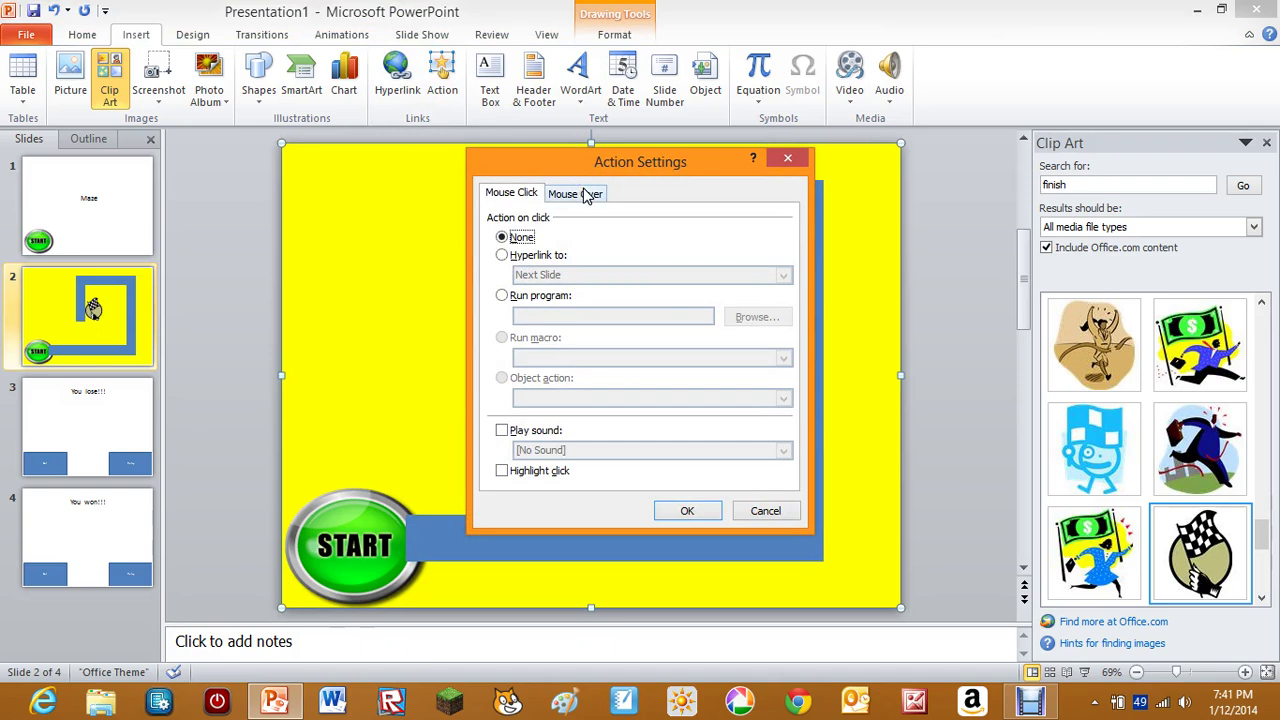
click(587, 194)
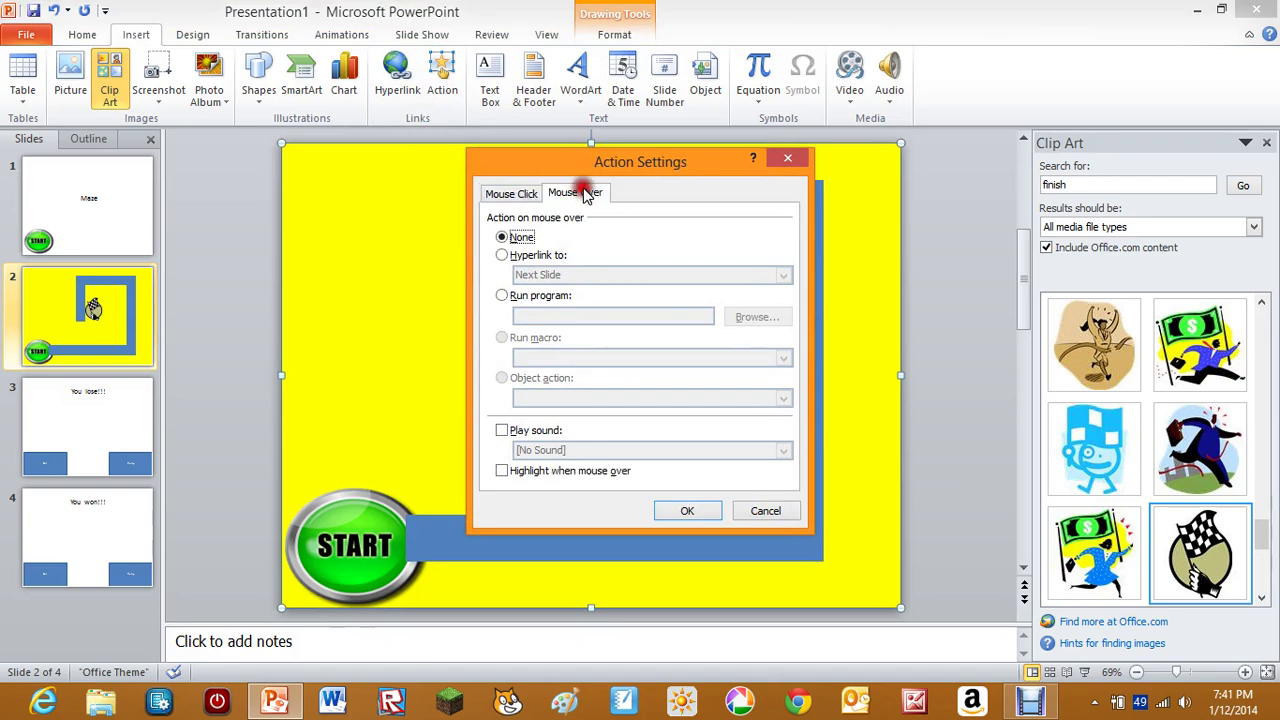
click(540, 255)
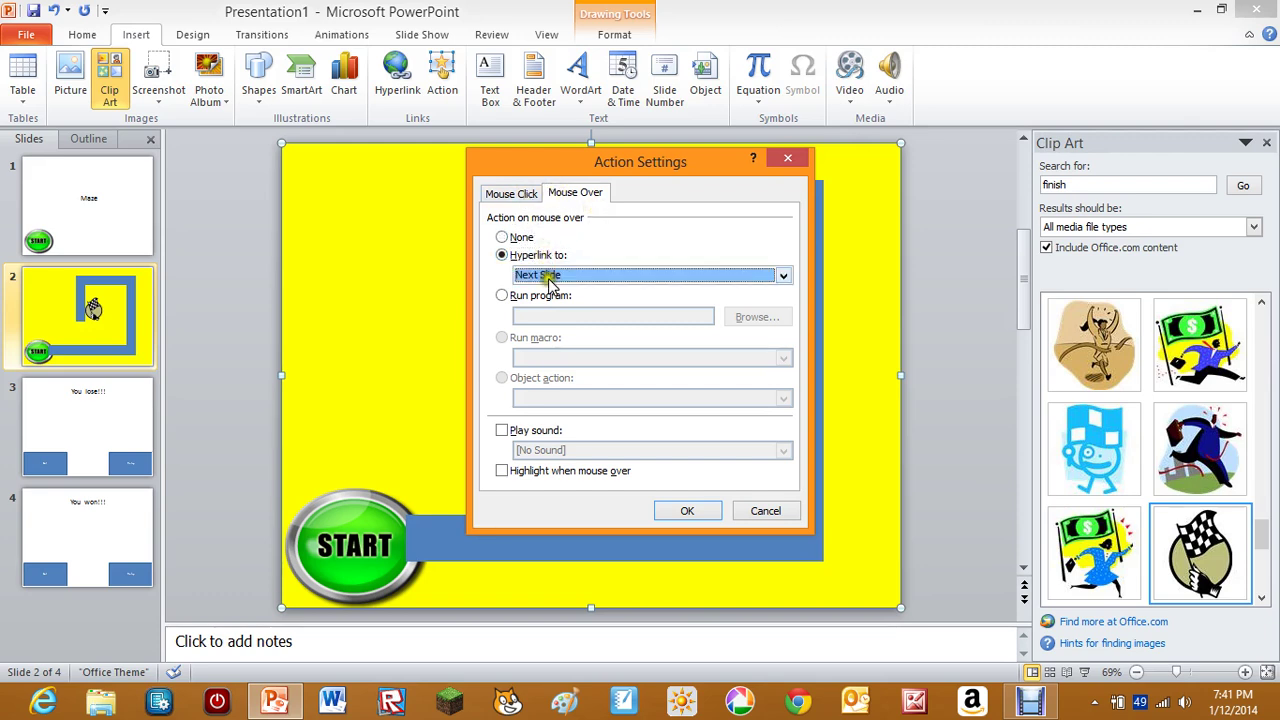
click(549, 280)
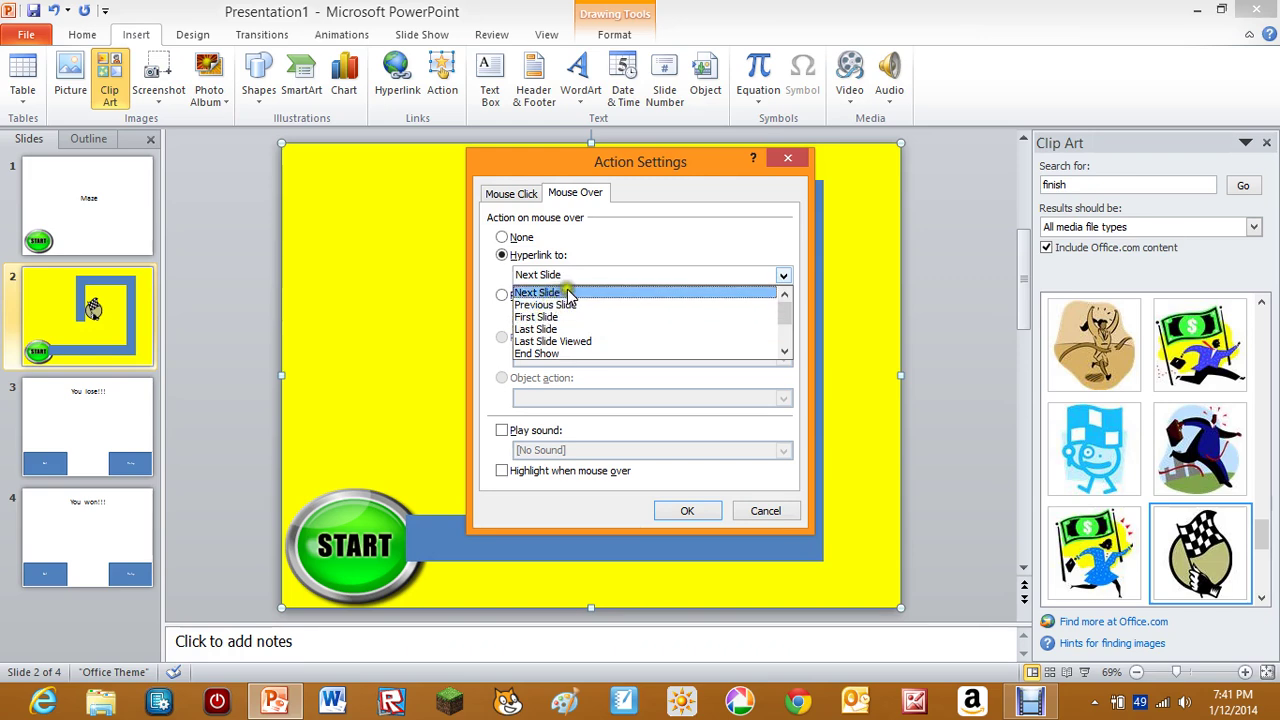
click(784, 325)
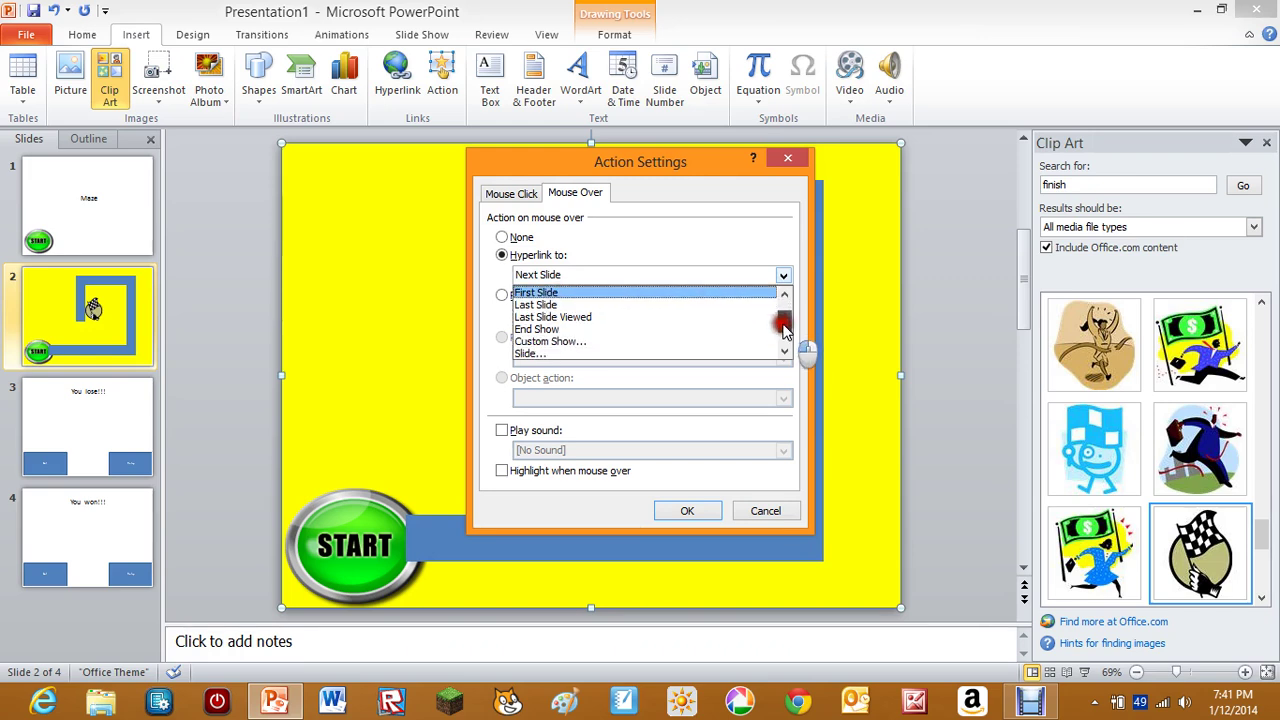
drag(785, 333, 790, 322)
click(678, 293)
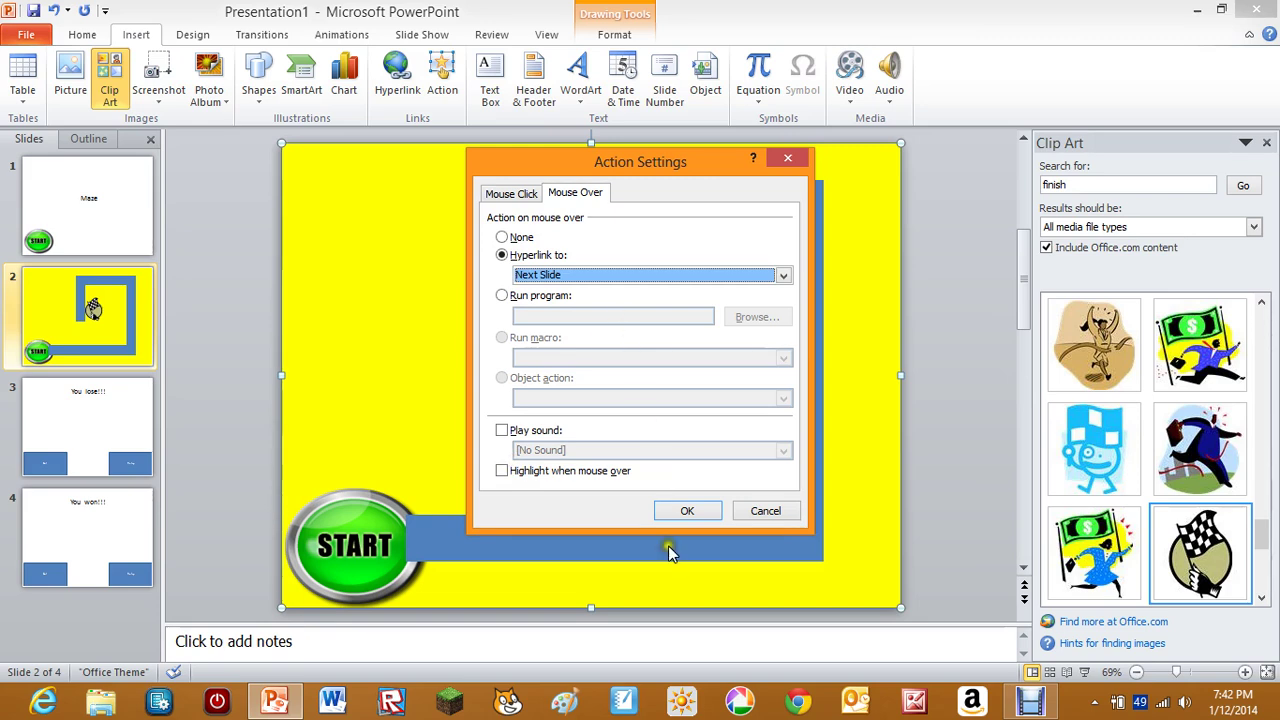
click(677, 508)
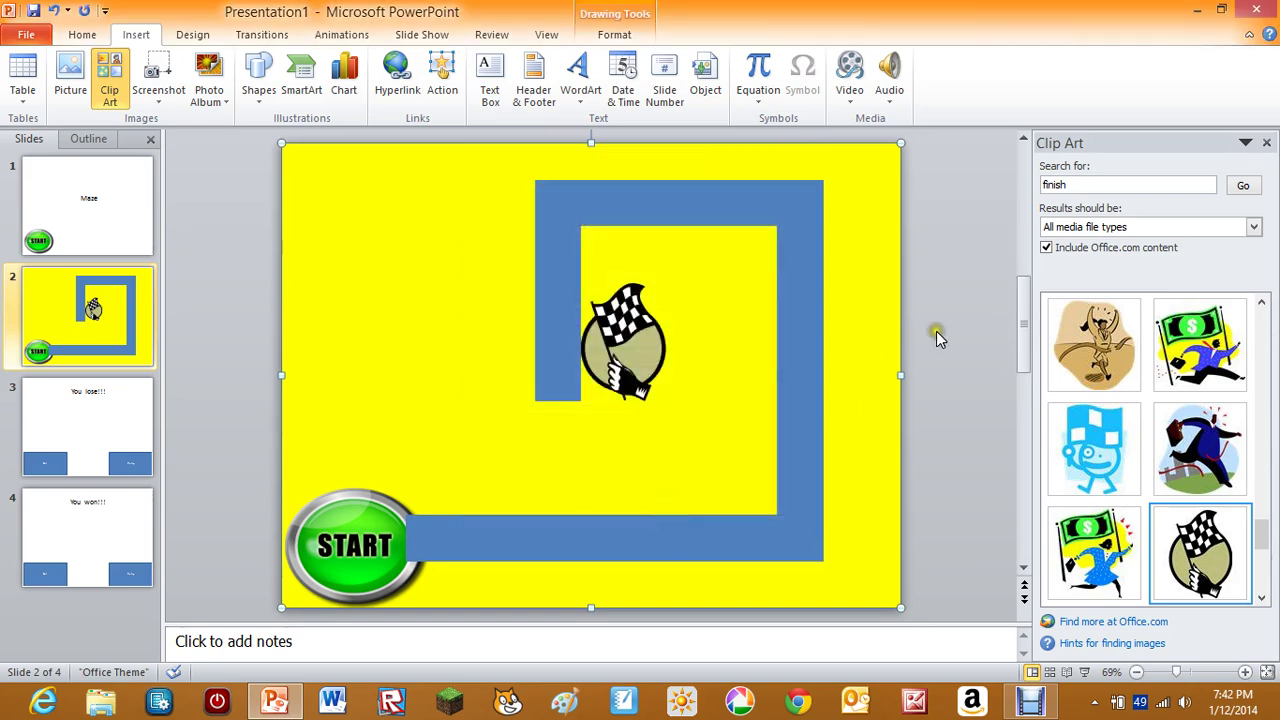
click(936, 331)
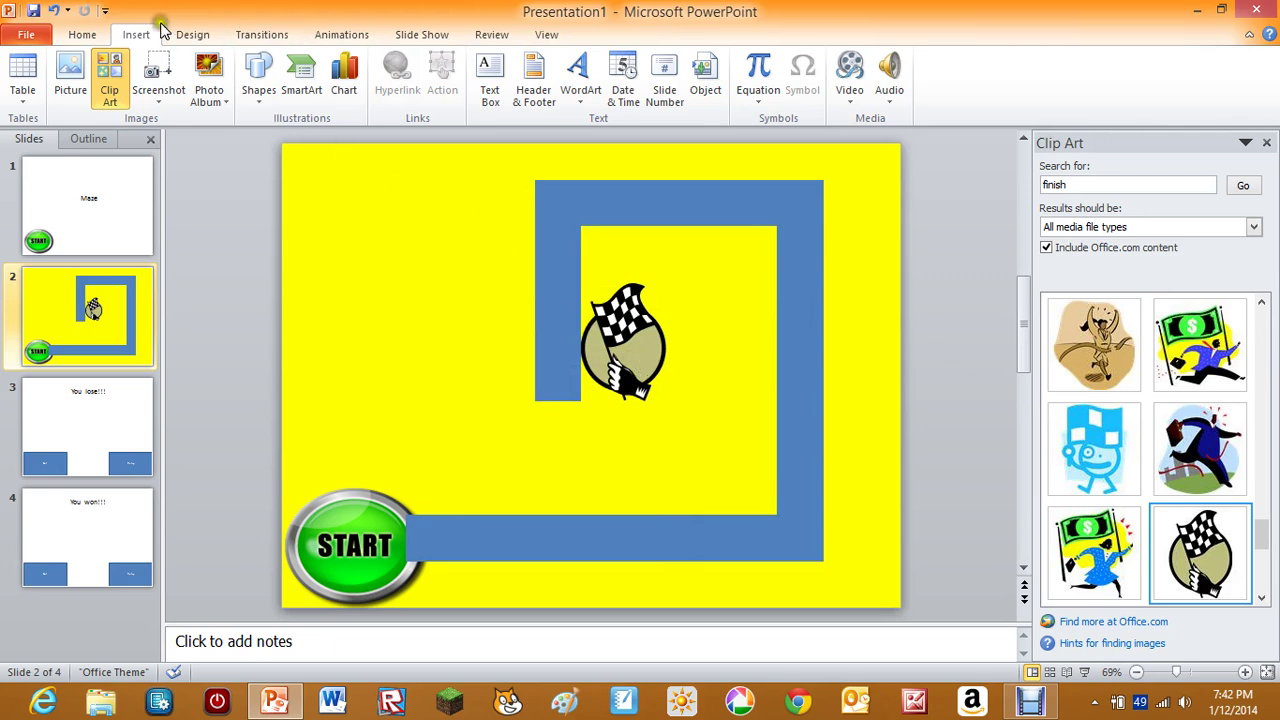
click(259, 80)
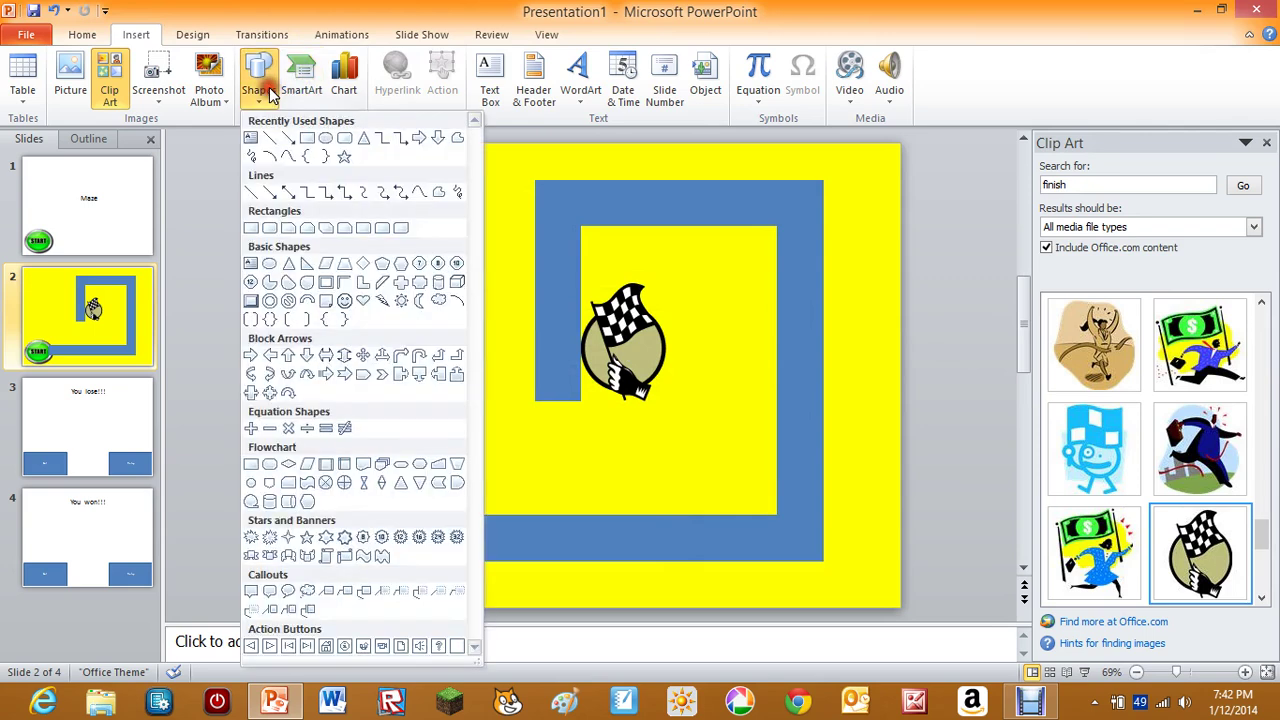
Draw a 5-Point Star on the blue path's right edge and fill it red.
click(343, 157)
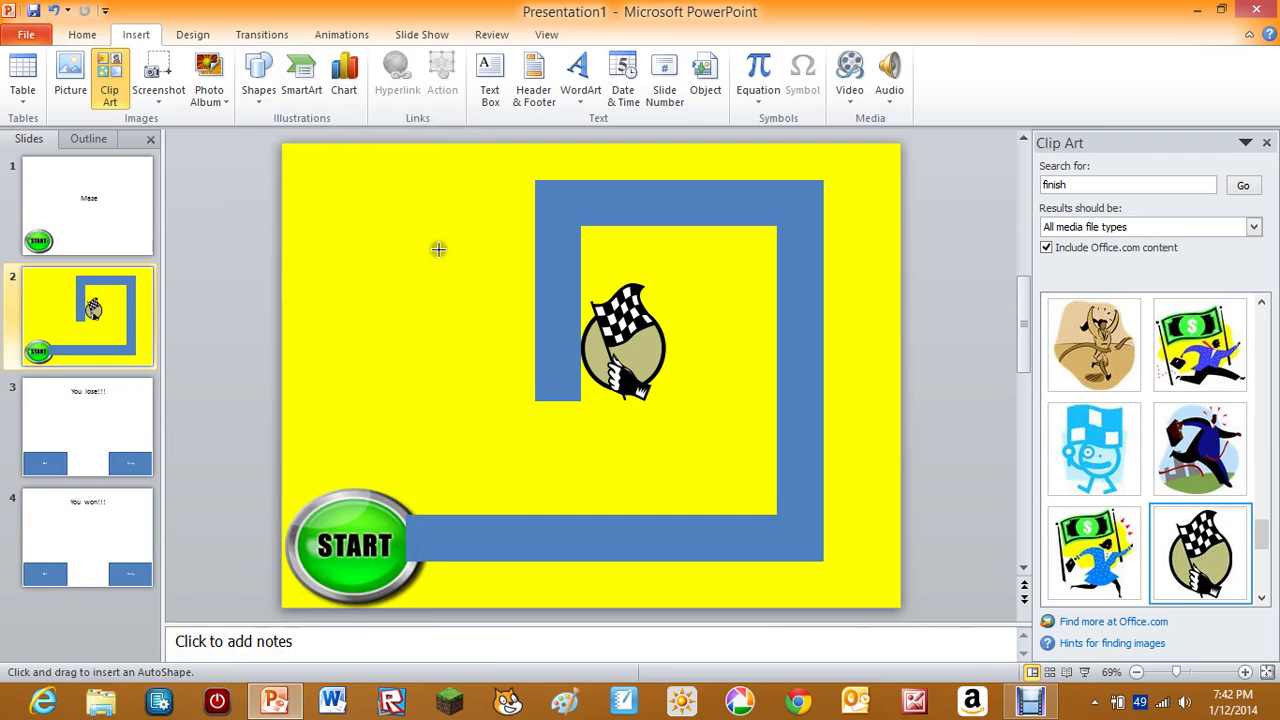
drag(766, 267, 849, 376)
drag(814, 333, 840, 326)
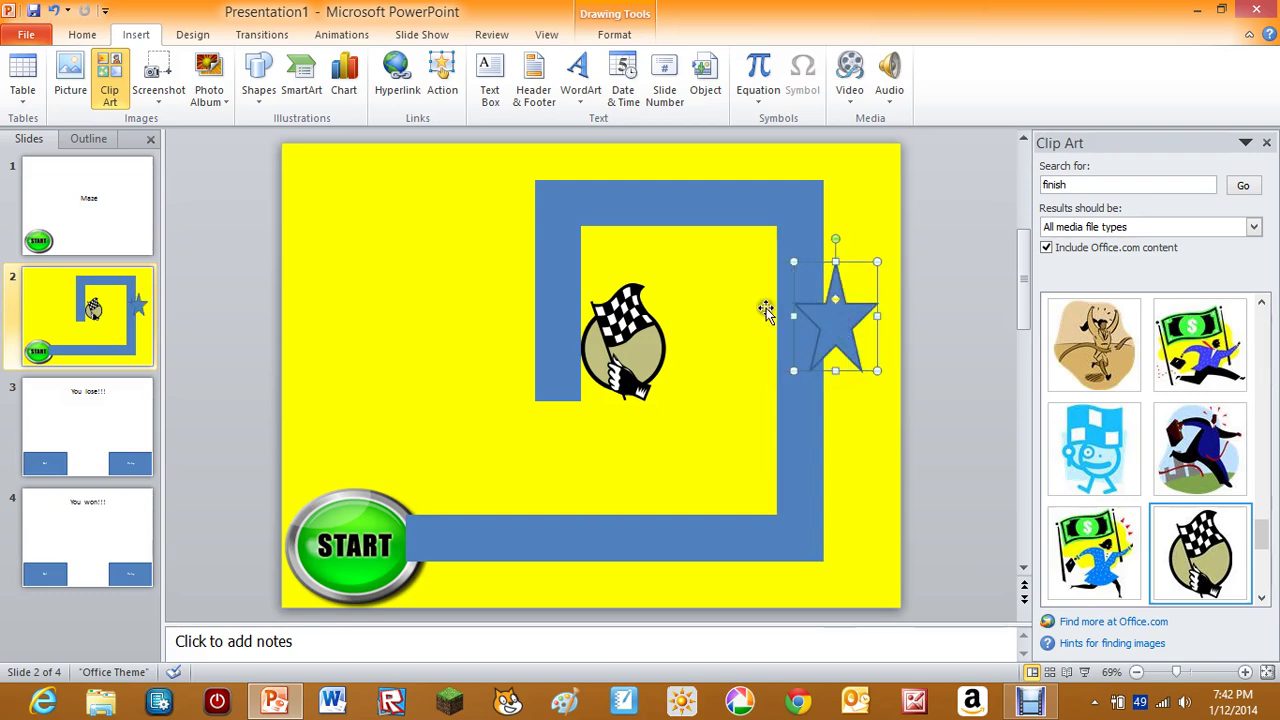
click(610, 32)
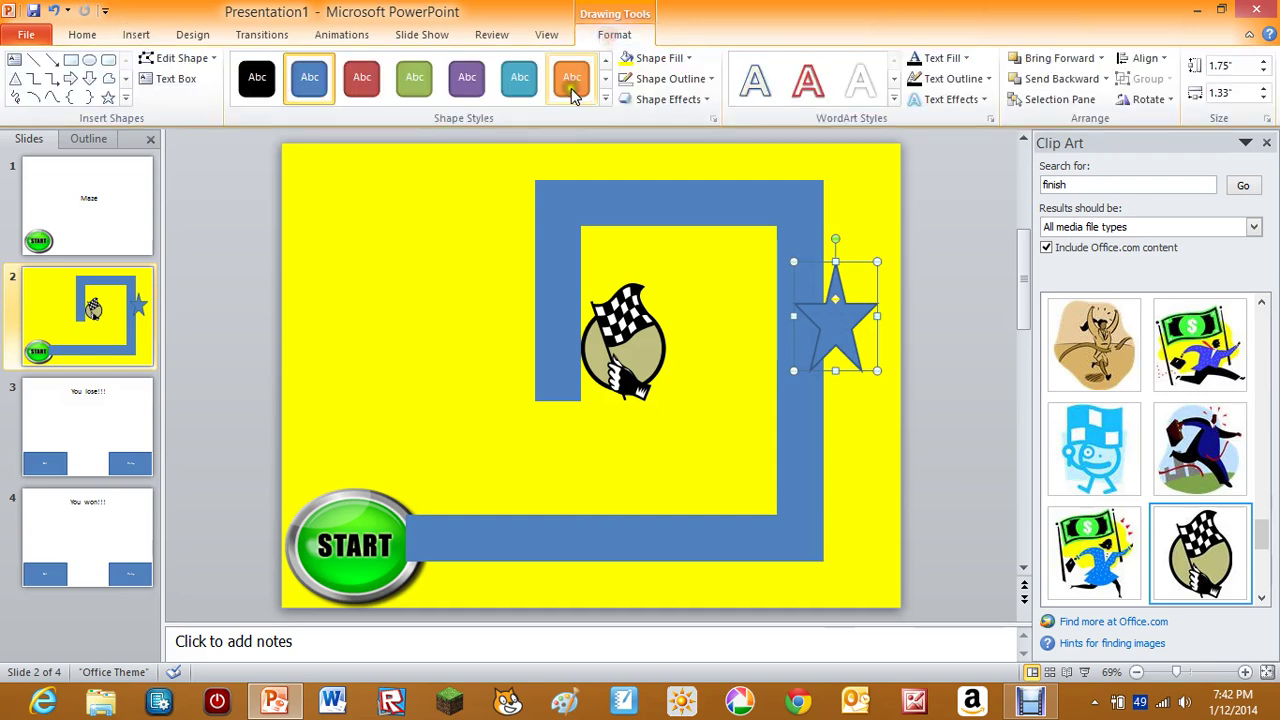
click(655, 57)
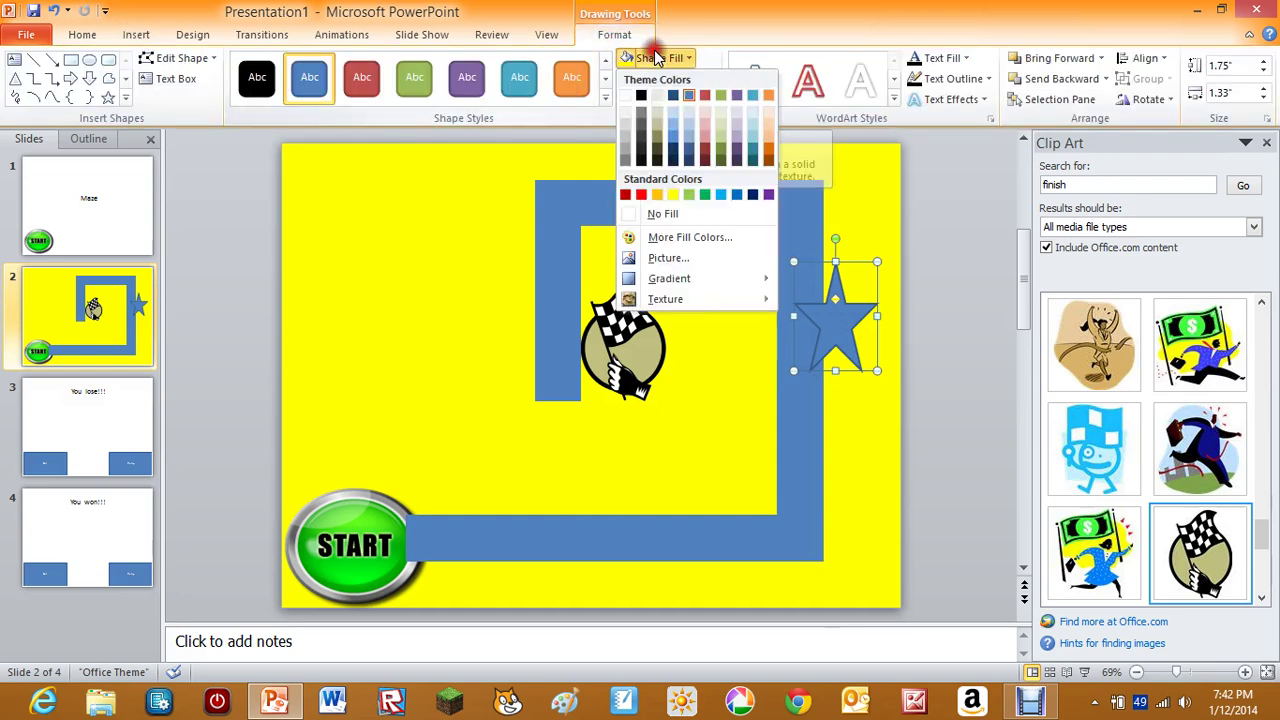
click(645, 195)
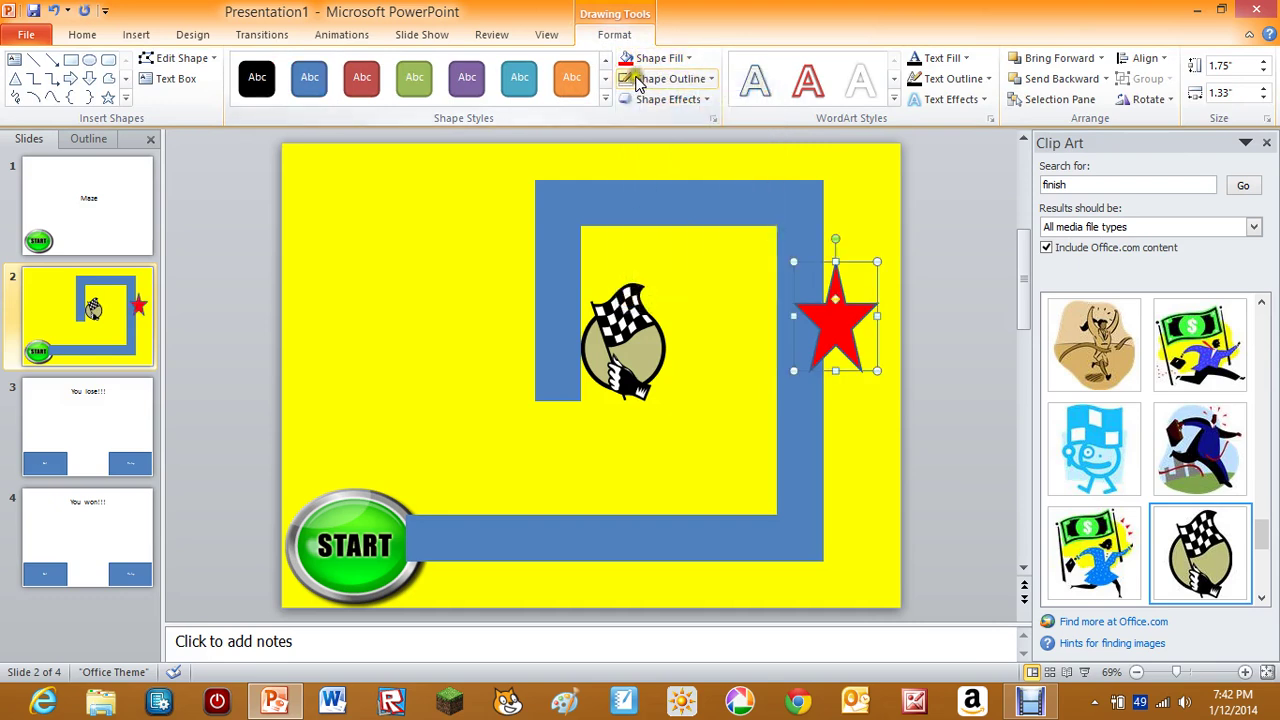
click(980, 326)
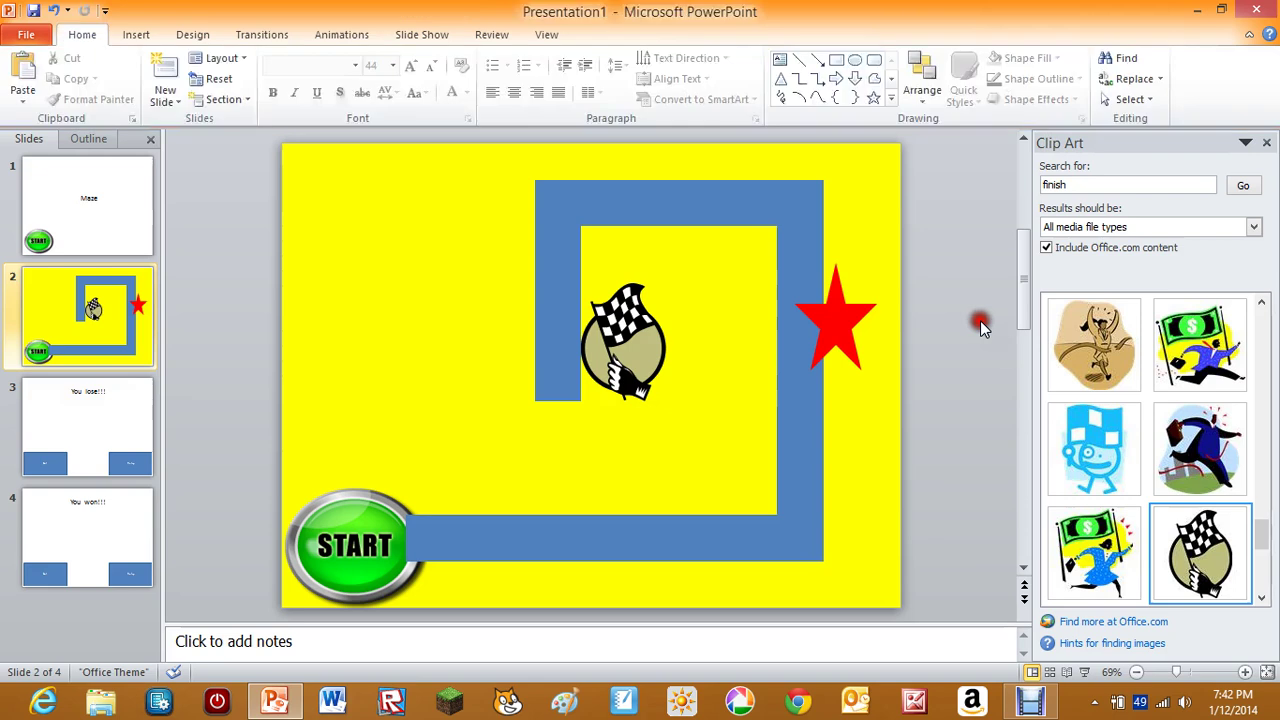
click(815, 324)
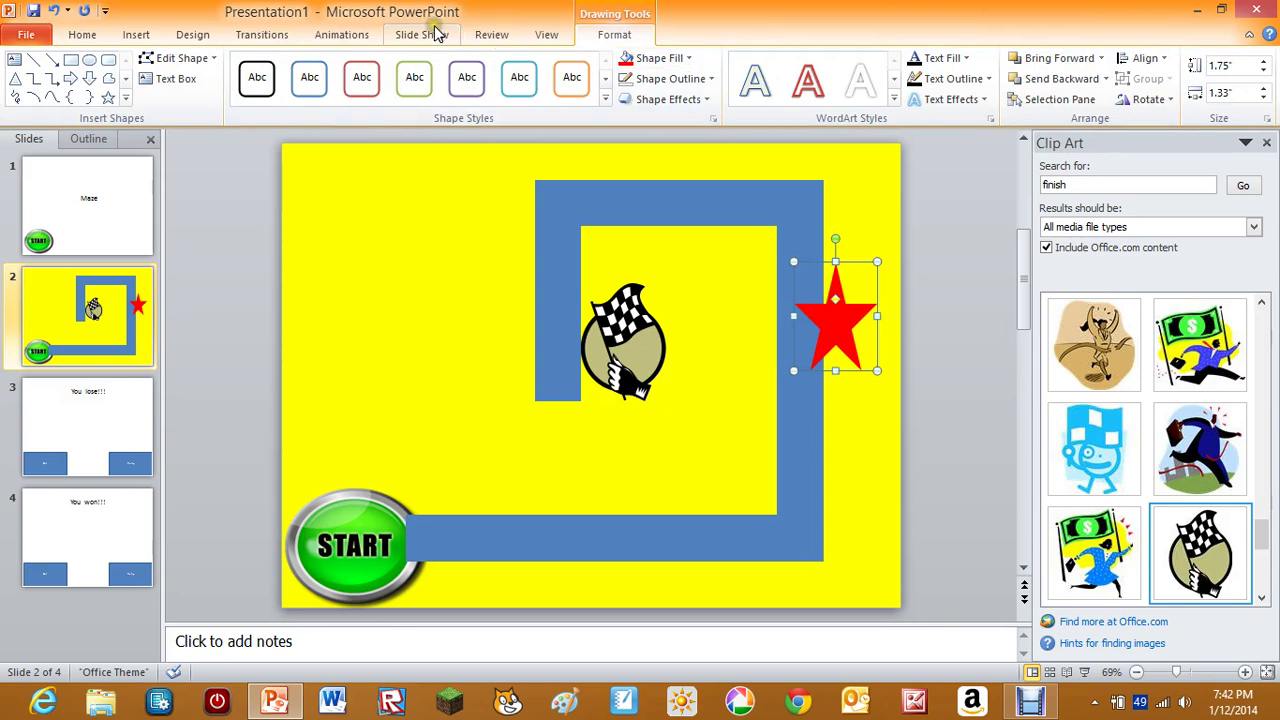
Apply the Spin emphasis animation to the red star.
click(336, 36)
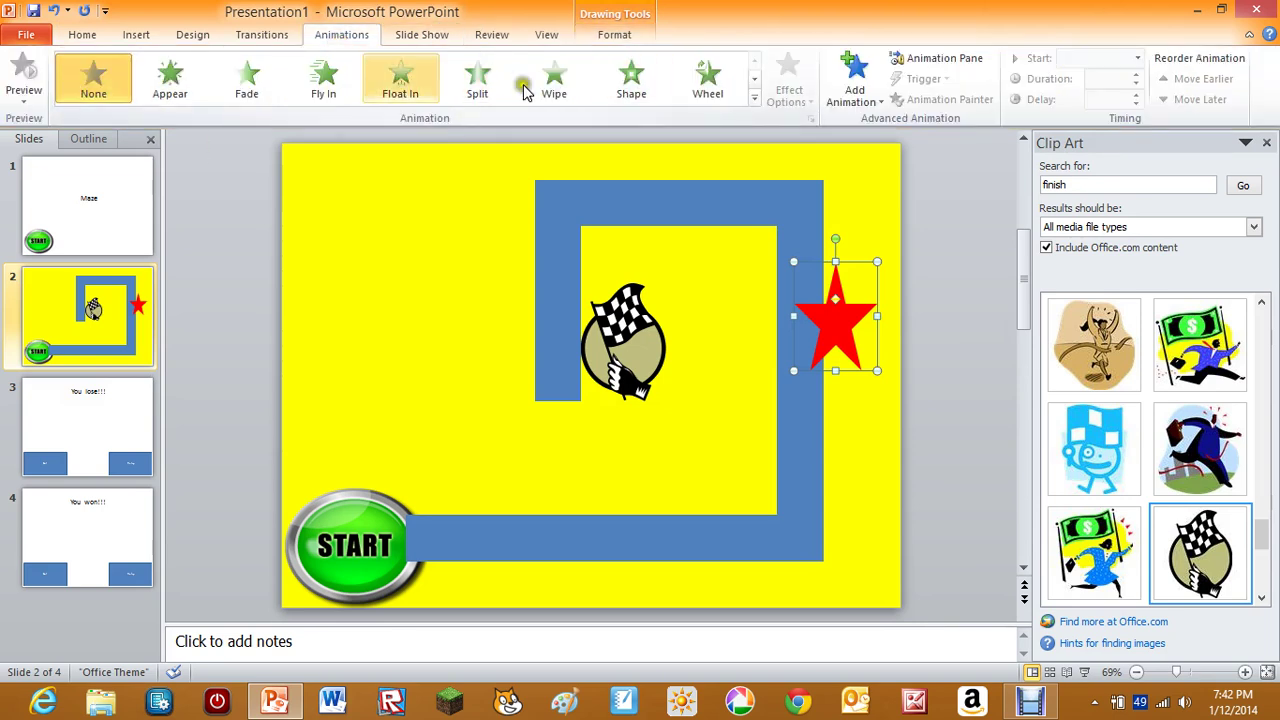
click(755, 82)
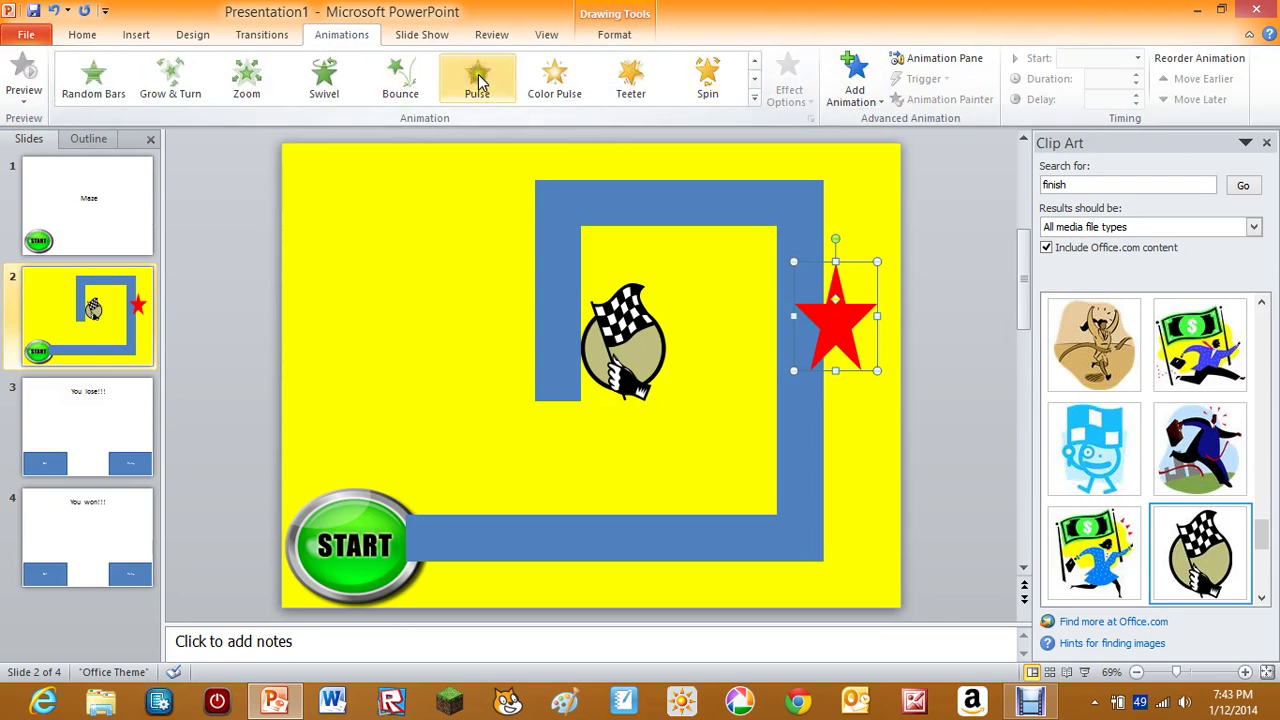
click(755, 81)
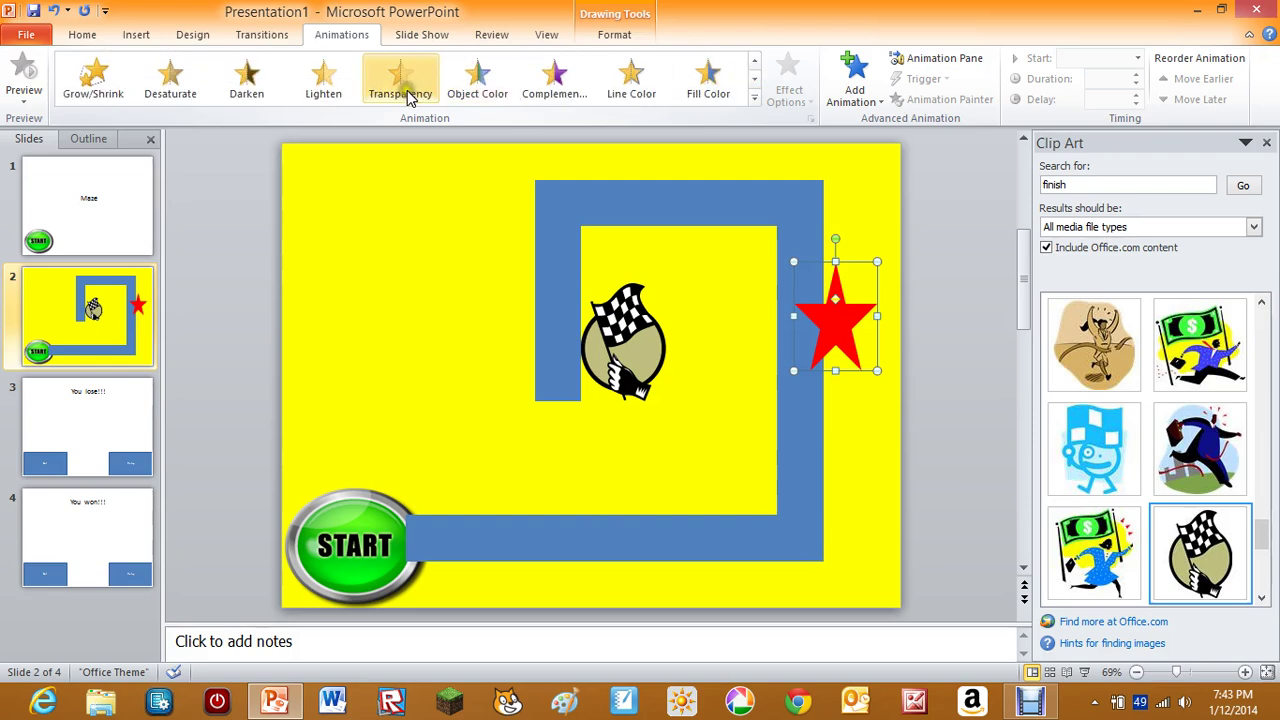
click(755, 81)
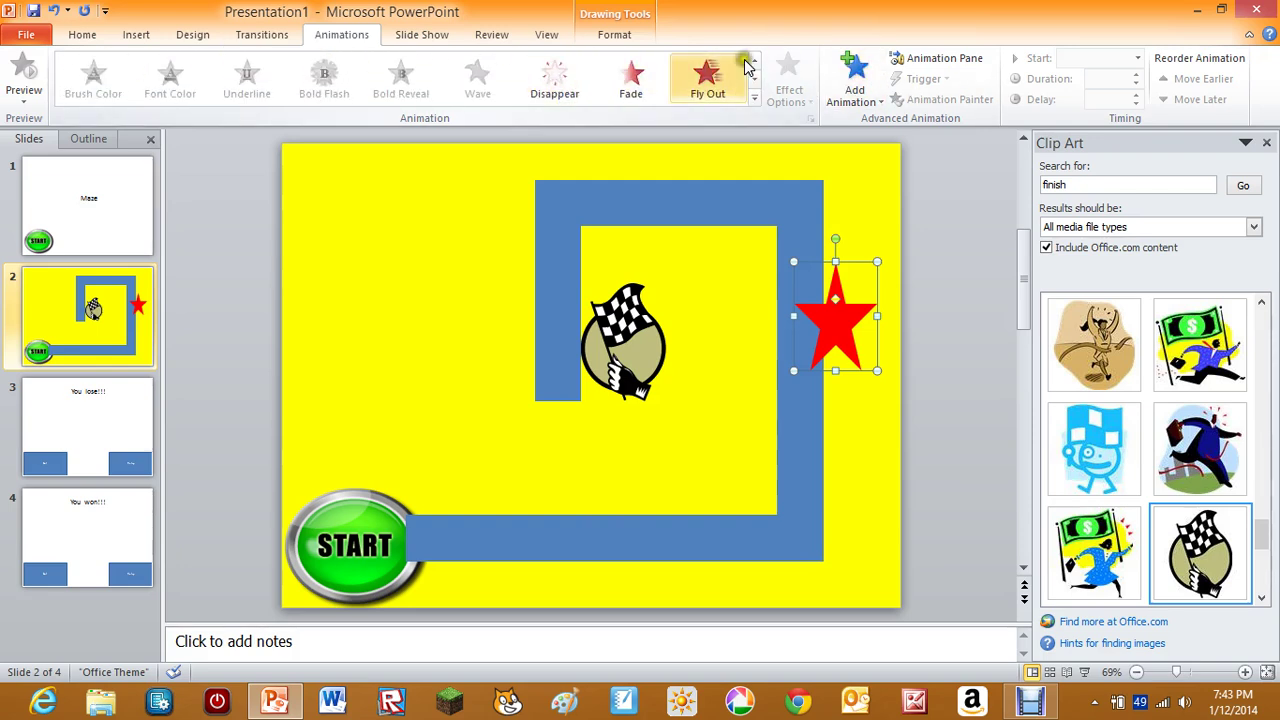
click(760, 63)
click(760, 63)
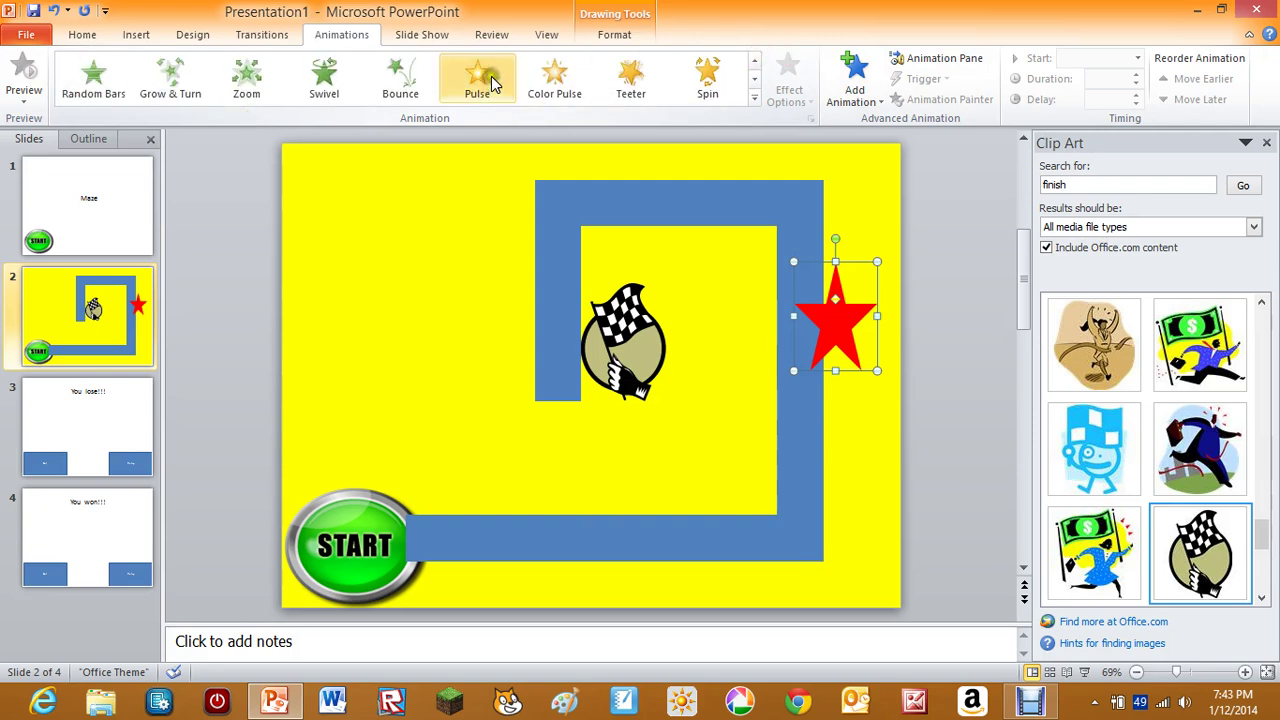
click(754, 80)
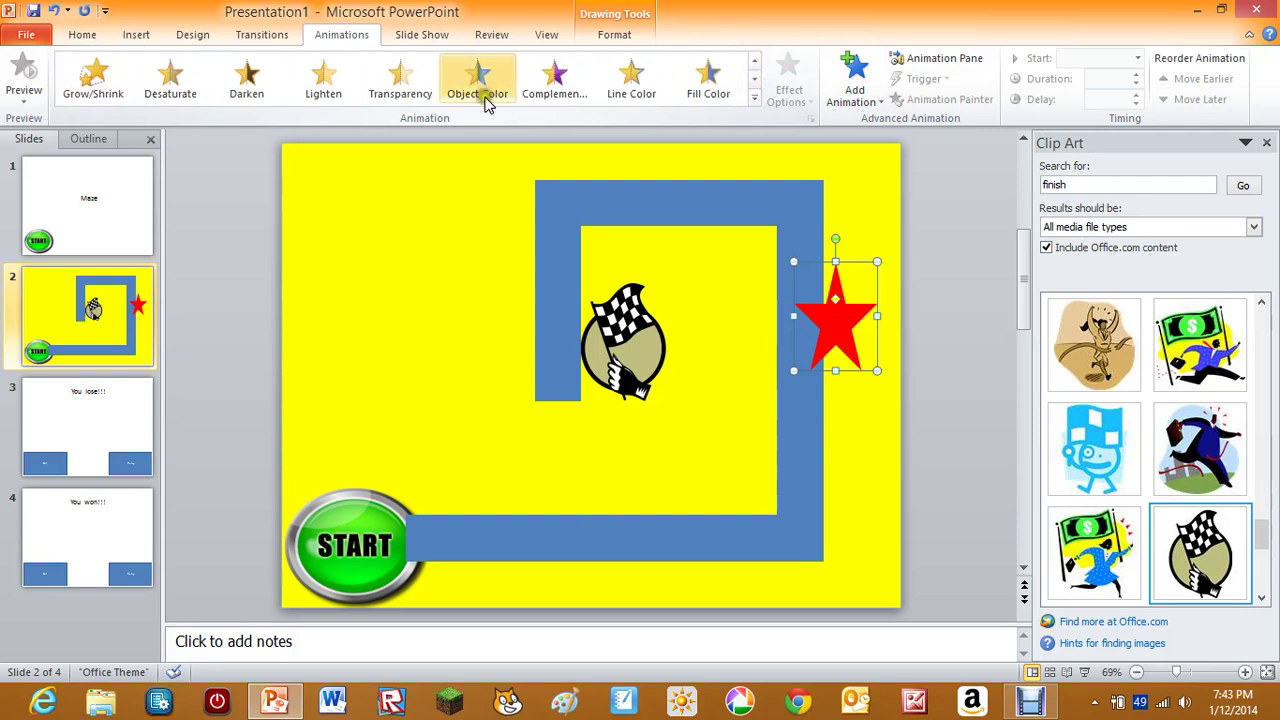
click(756, 62)
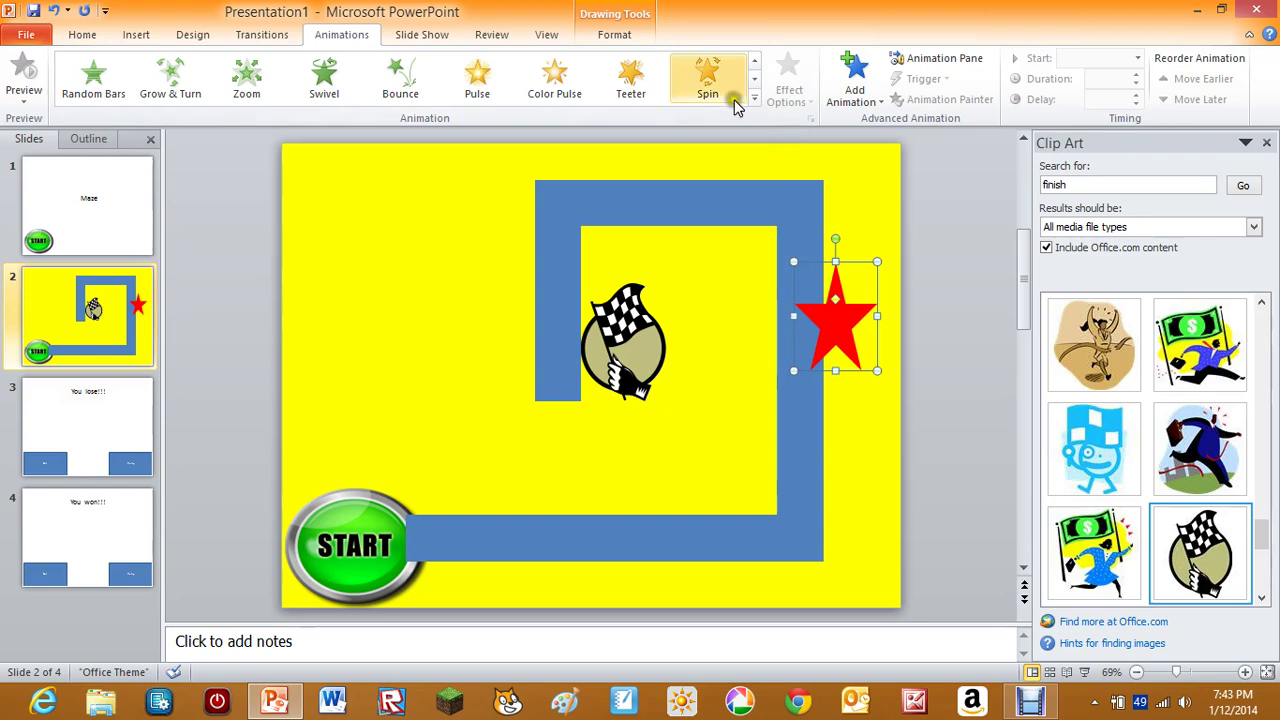
click(729, 91)
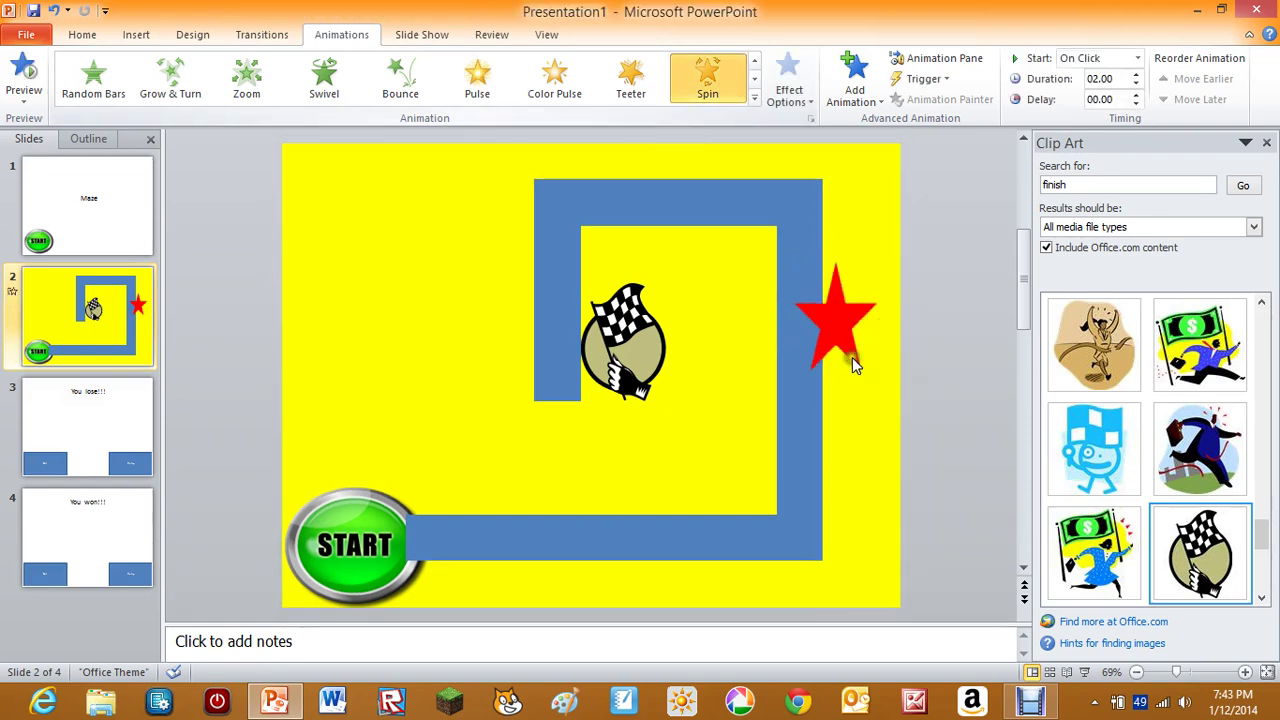
Set the star's Spin timing to With Previous, 5 seconds, repeating Until End of Slide.
click(811, 119)
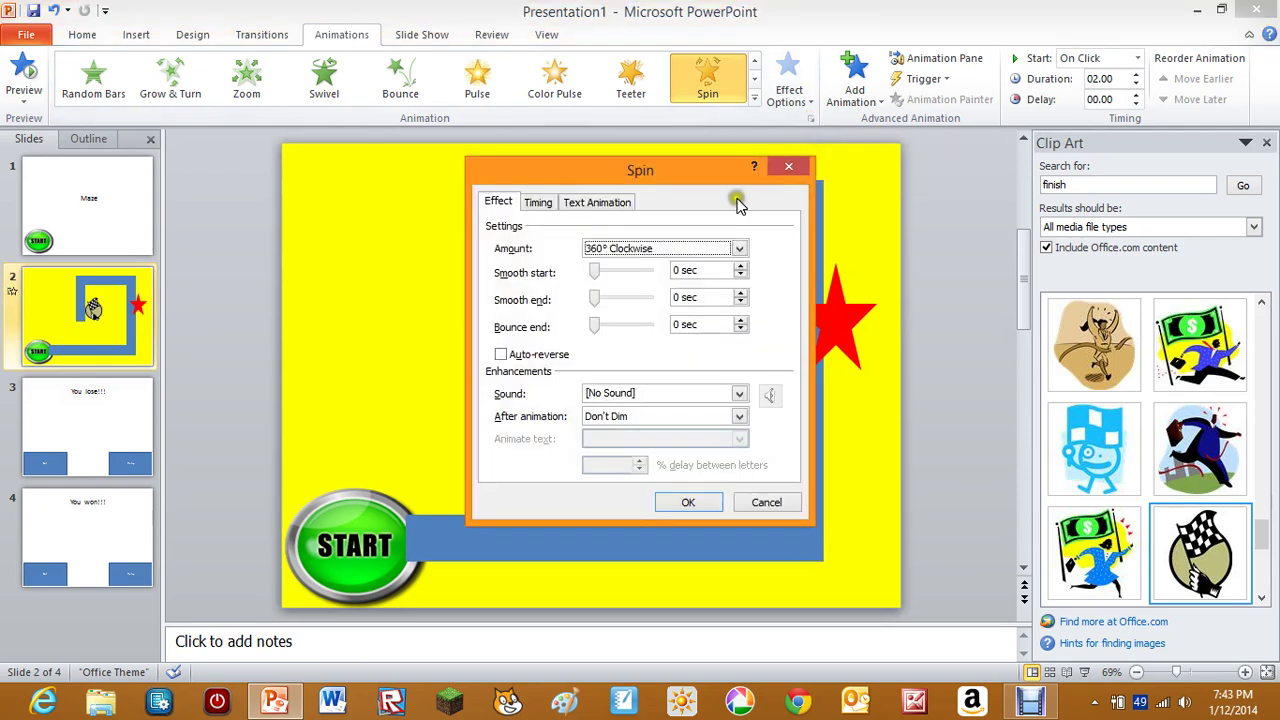
click(540, 203)
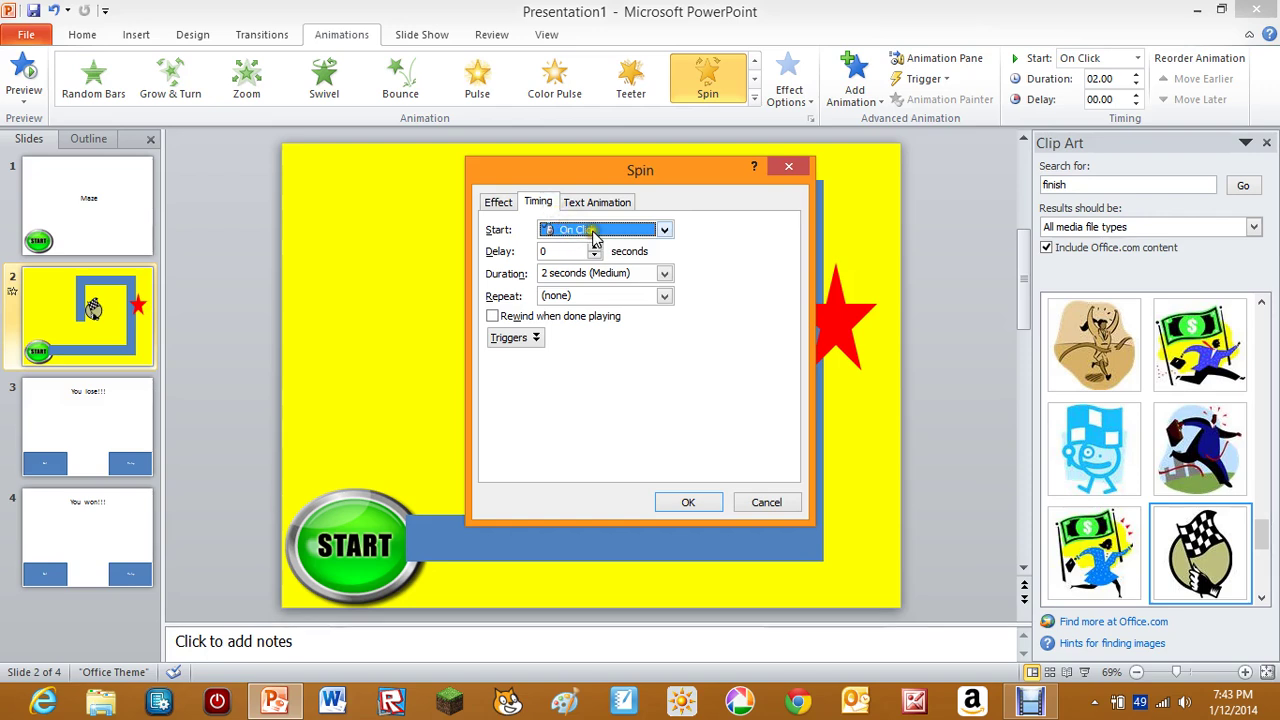
click(595, 237)
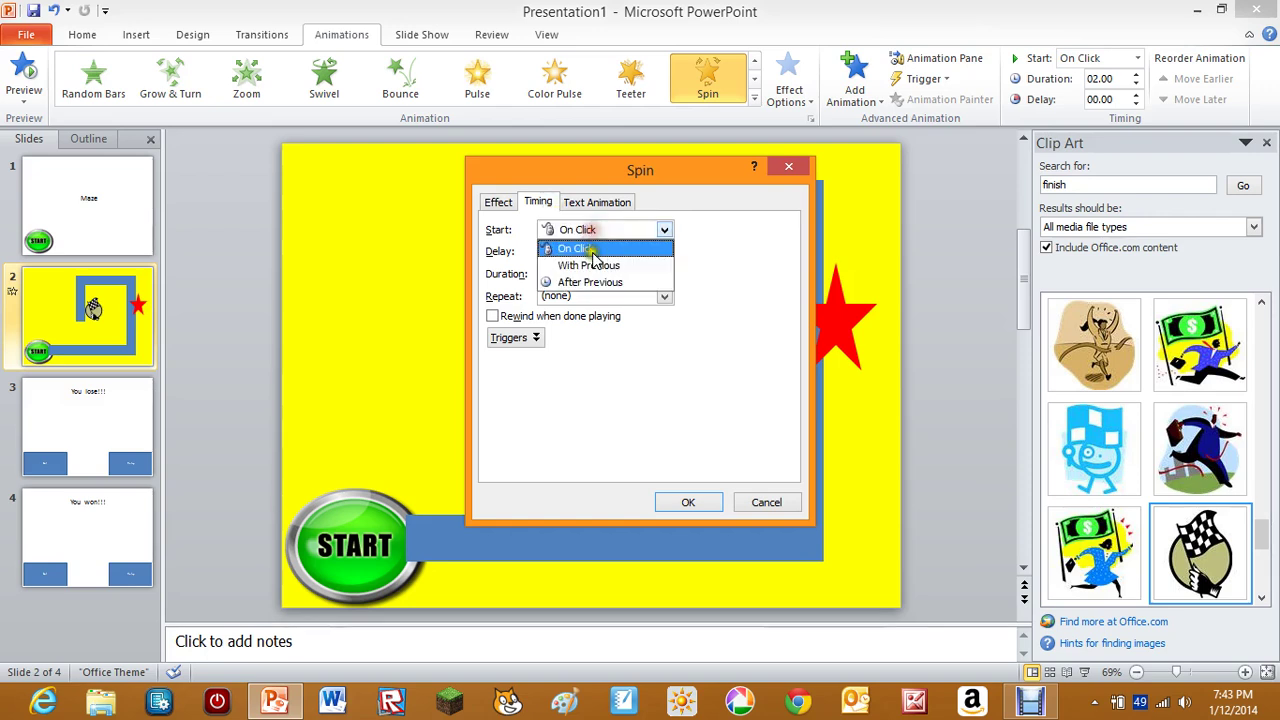
click(590, 263)
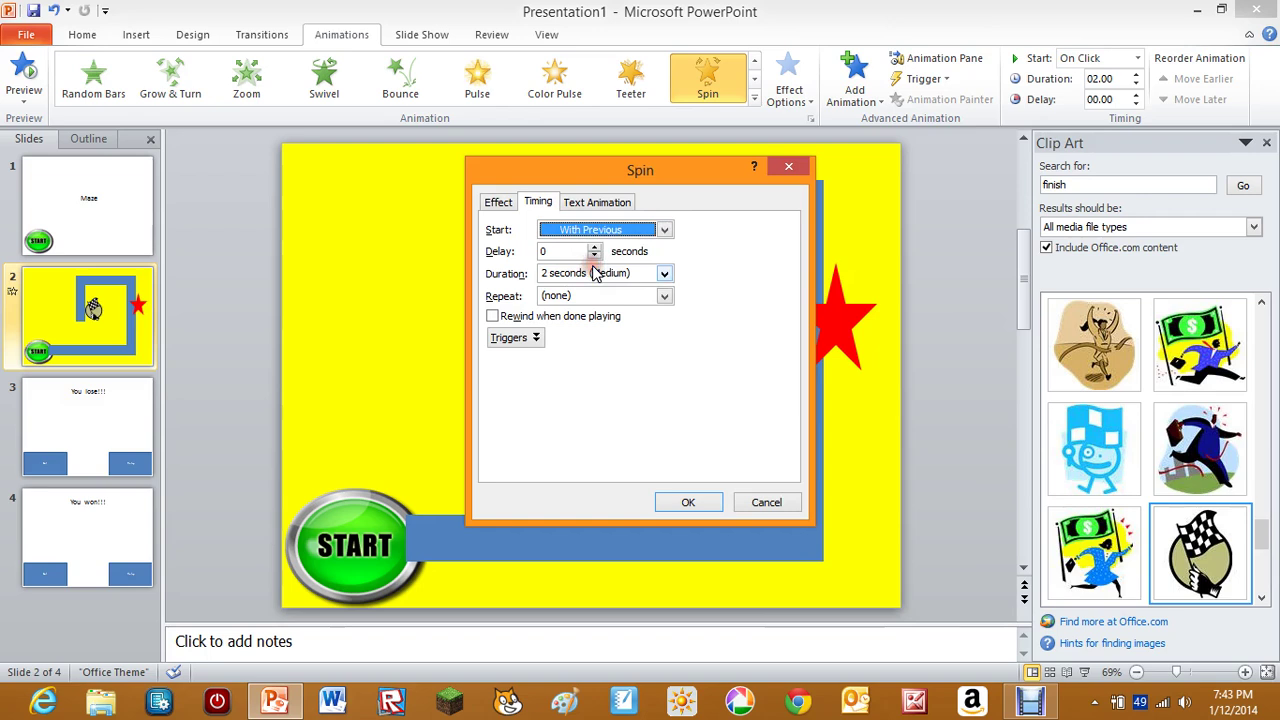
click(664, 273)
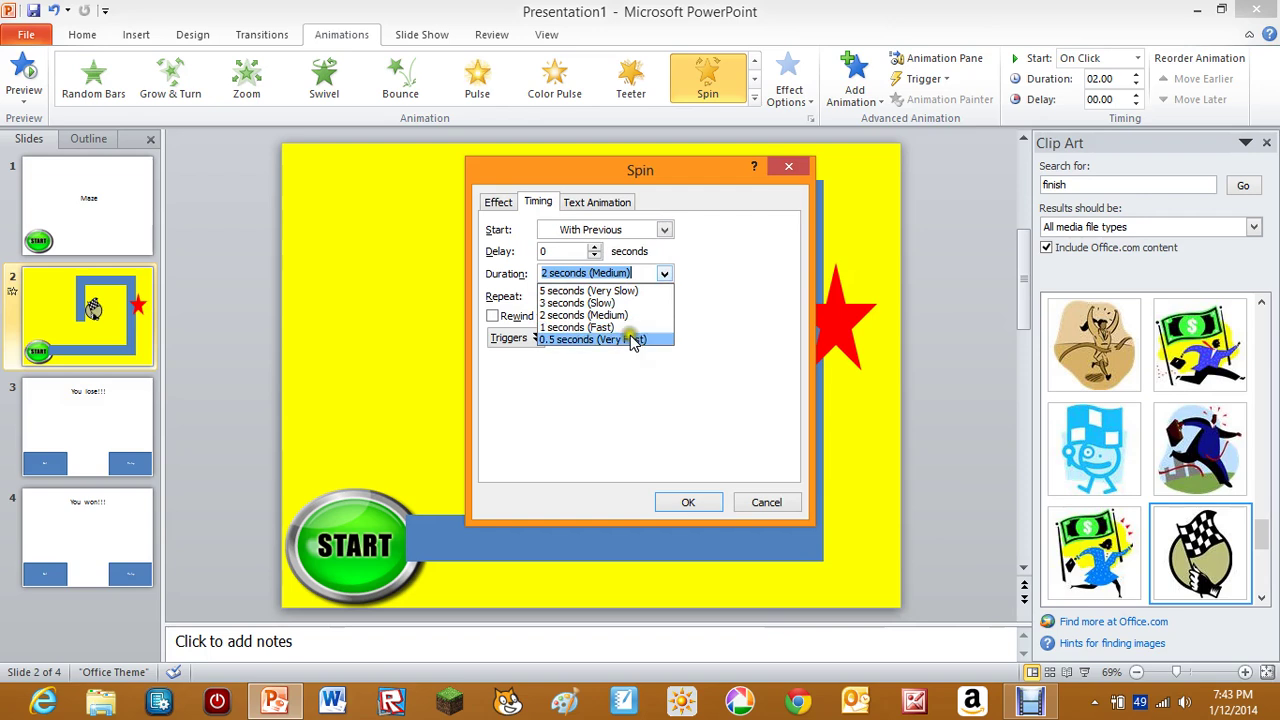
click(620, 291)
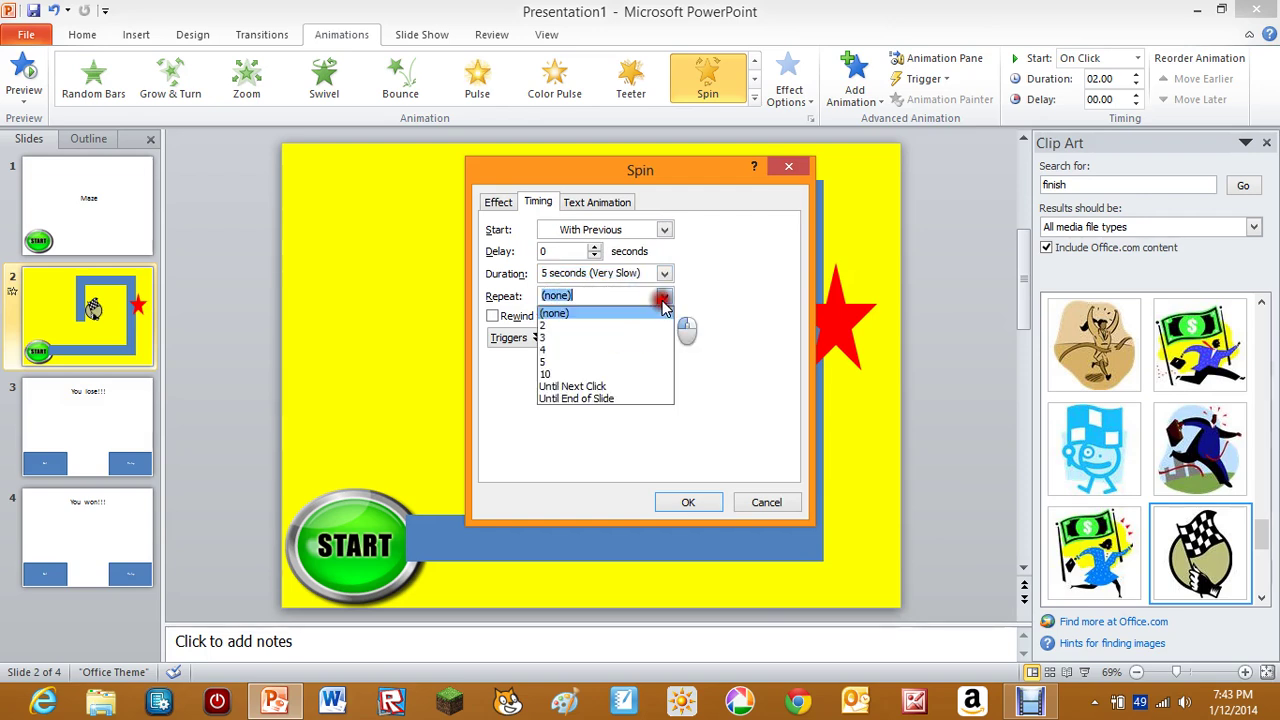
click(641, 399)
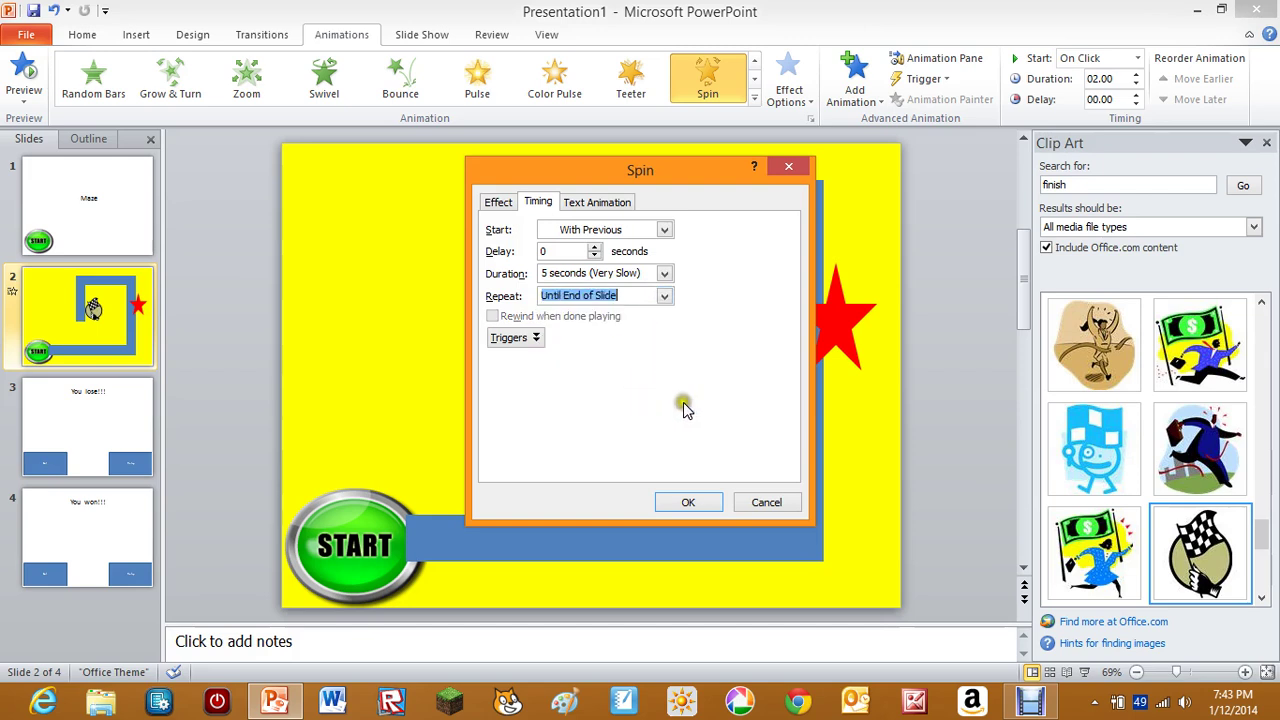
click(690, 502)
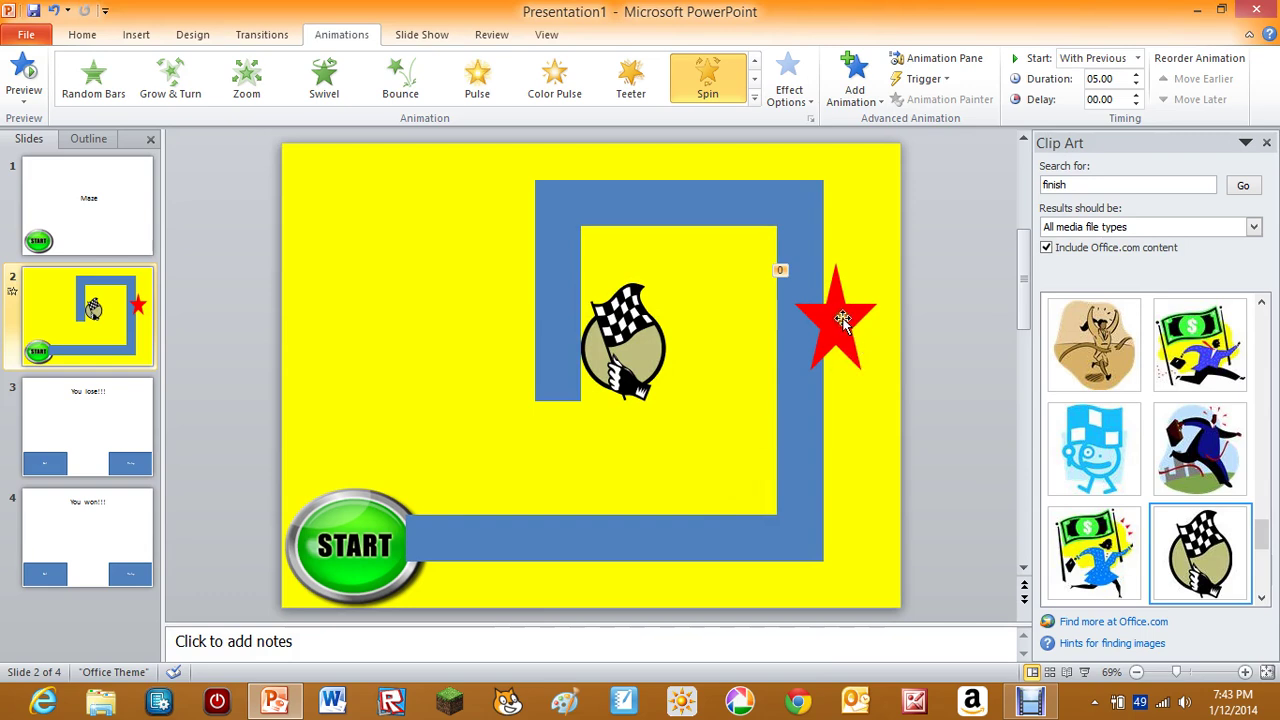
Reselect the red star on slide 2 and bring up the Insert commands.
click(811, 118)
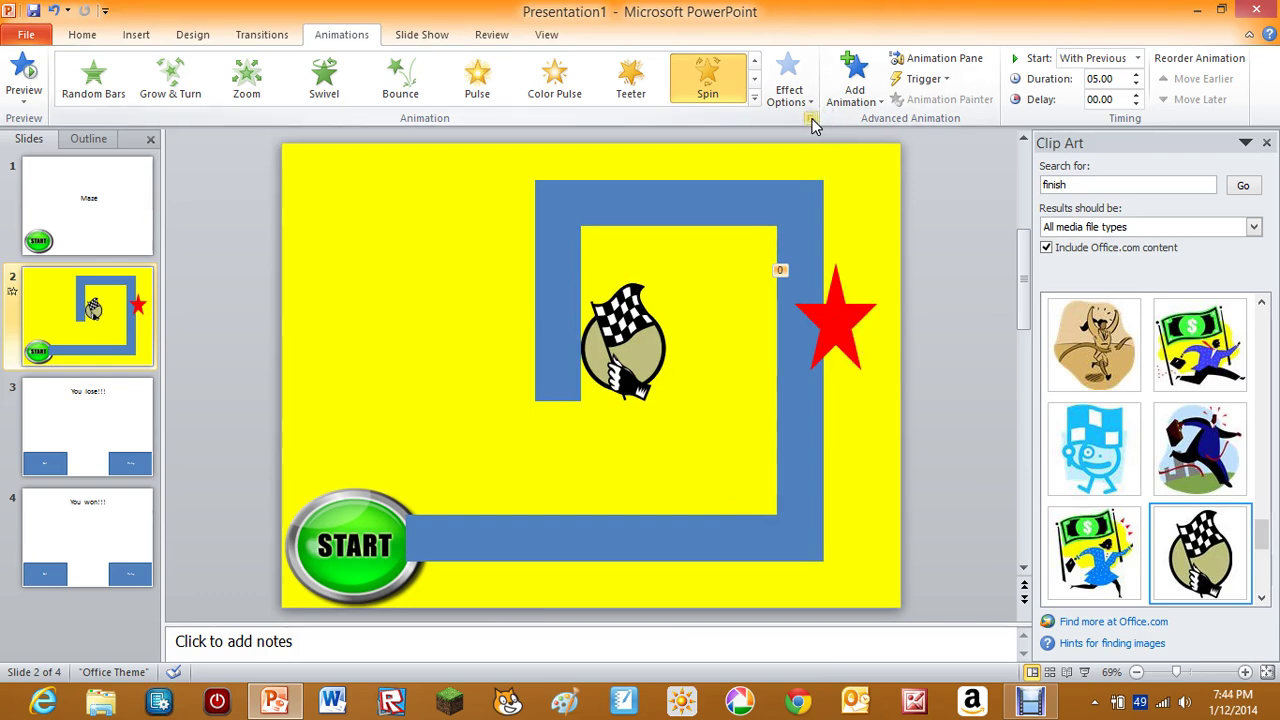
click(843, 310)
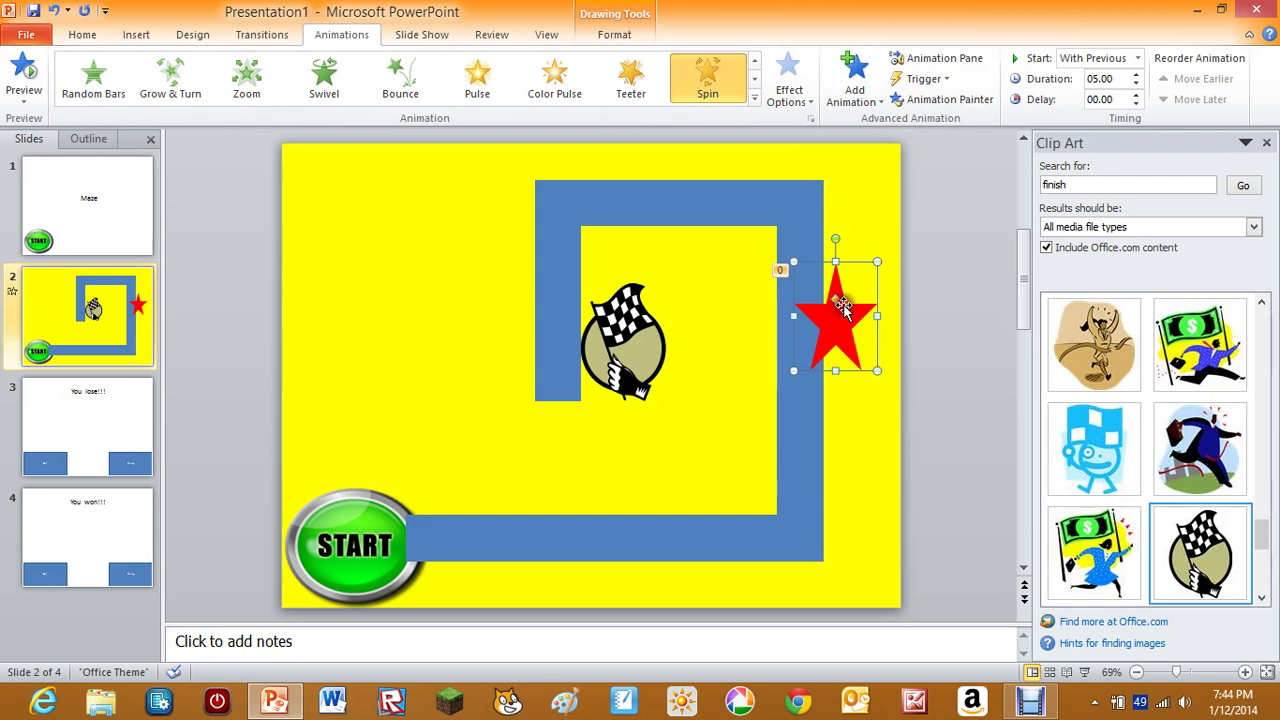
right_click(840, 319)
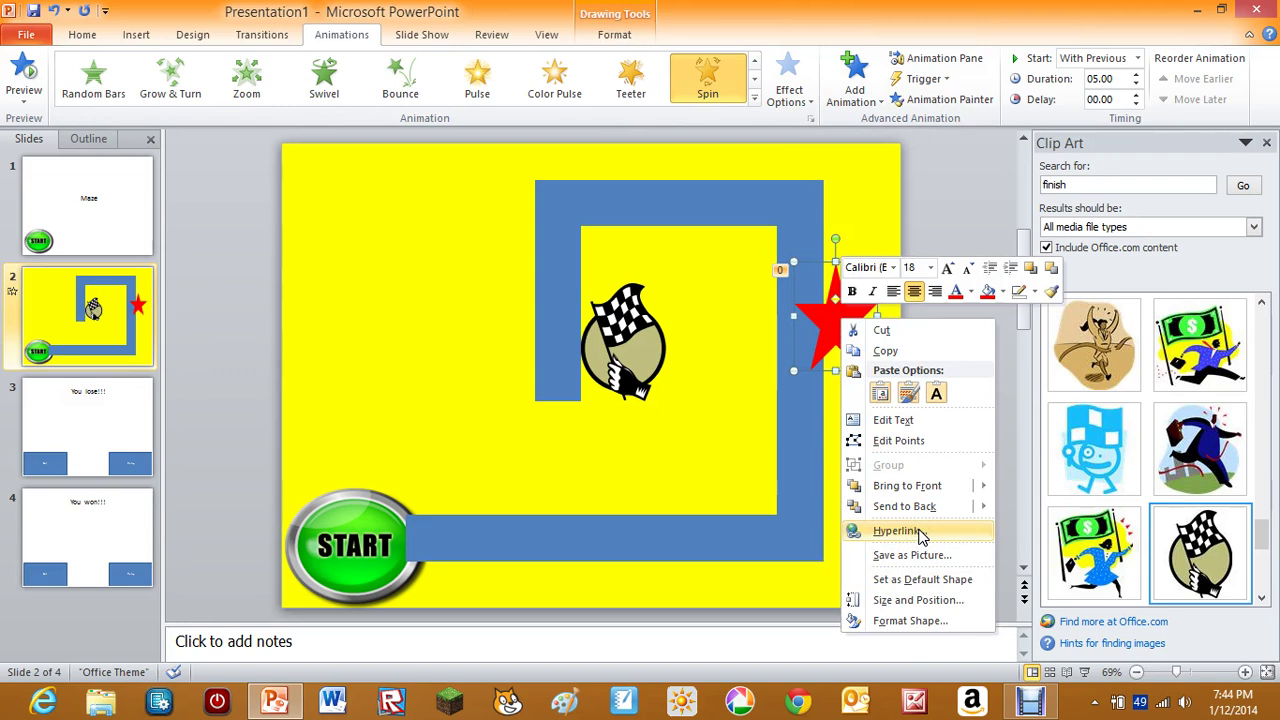
click(1010, 520)
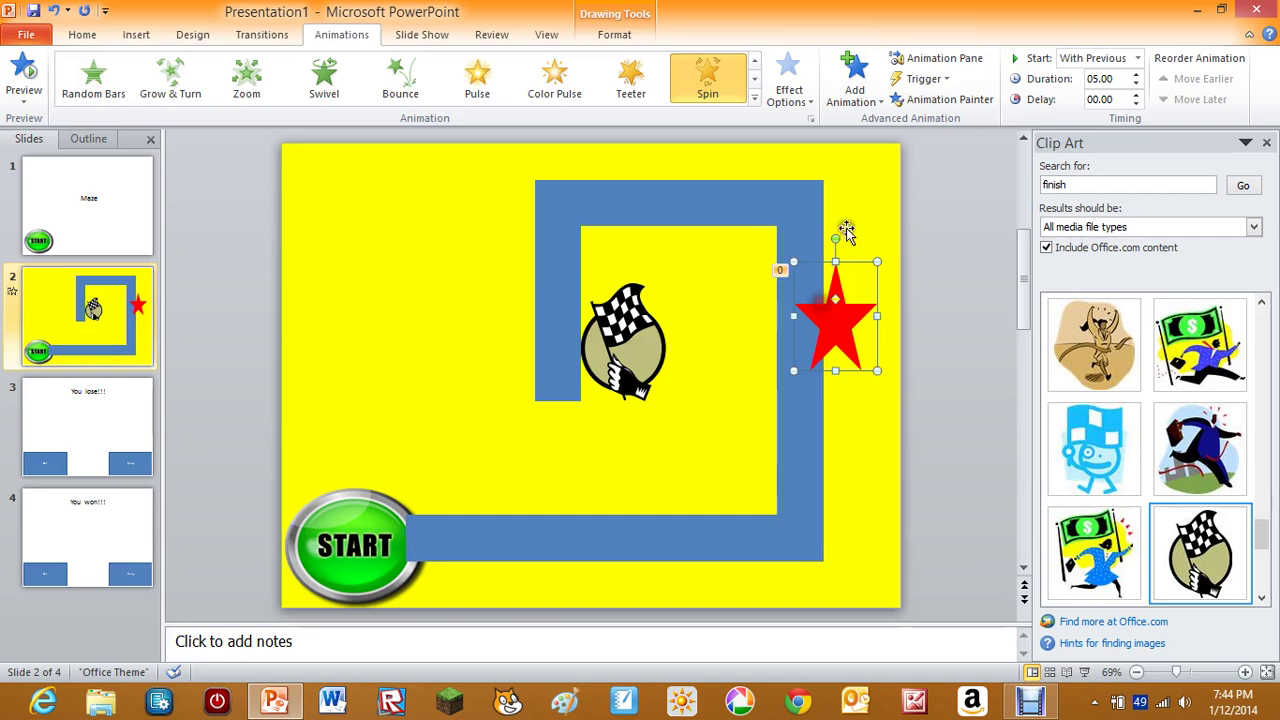
click(1003, 198)
click(819, 332)
click(140, 35)
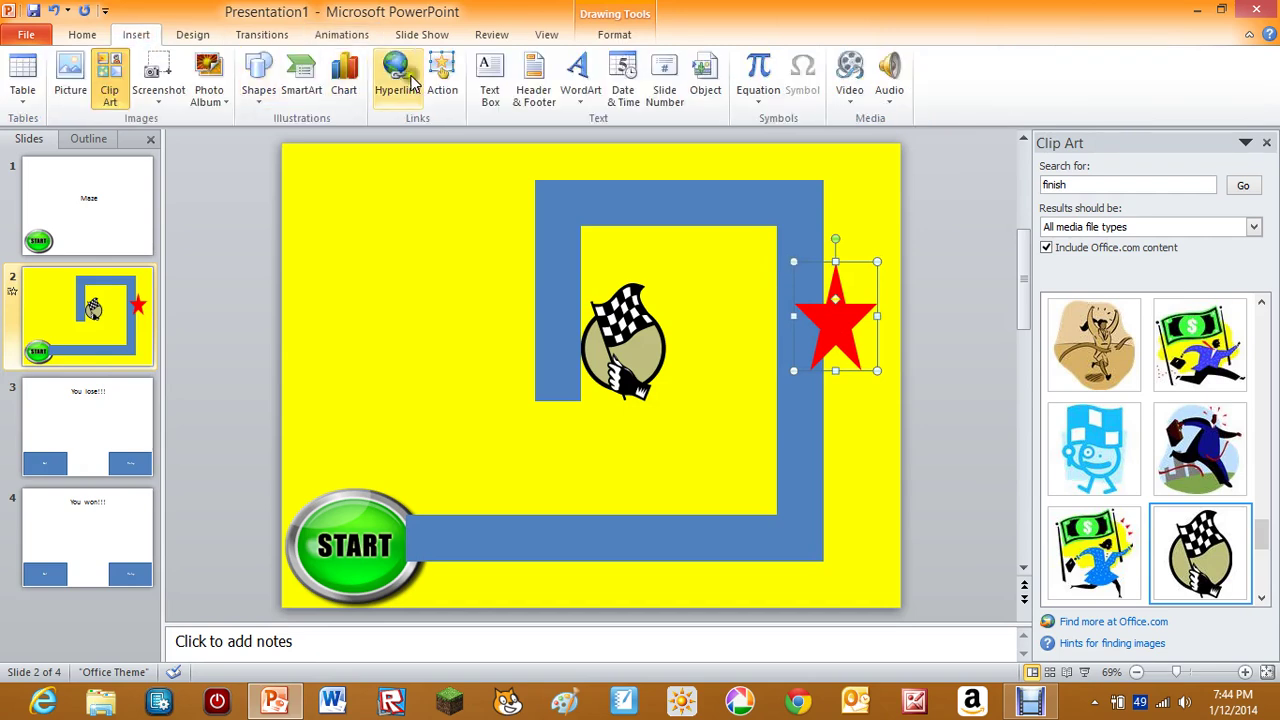
Give the red star a Mouse Over action hyperlinking to Next Slide.
click(441, 80)
click(574, 192)
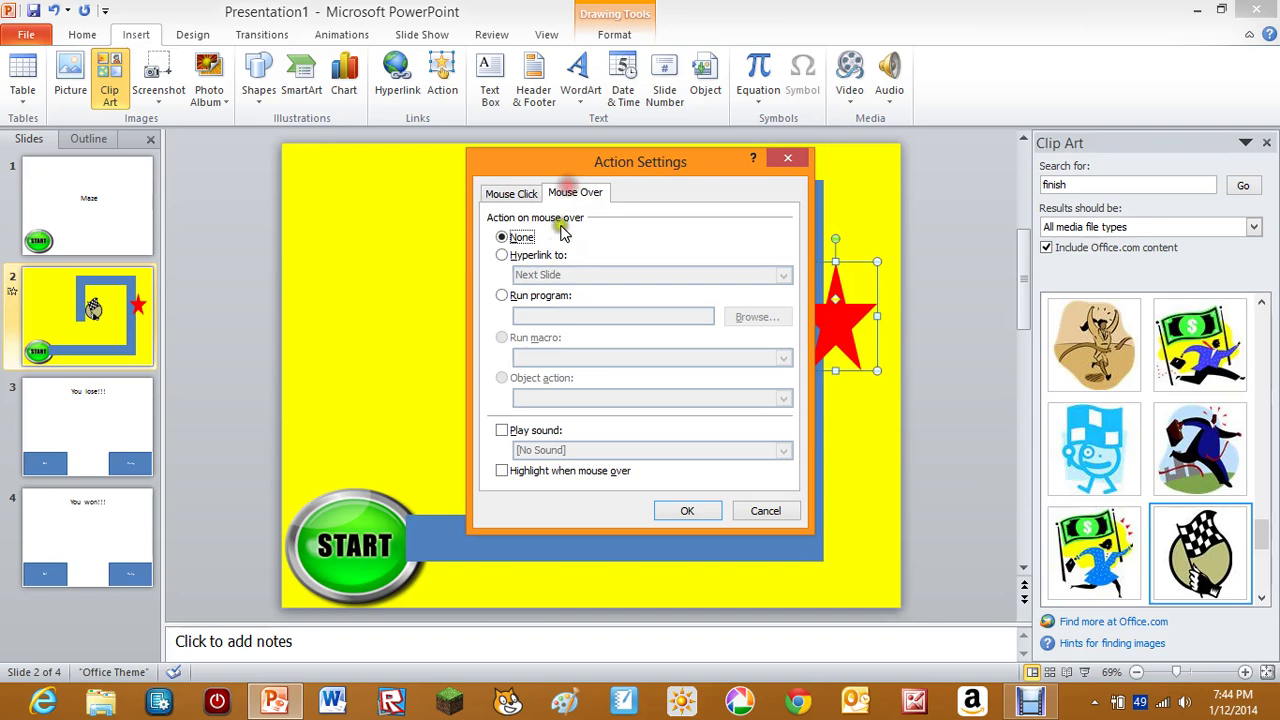
click(557, 255)
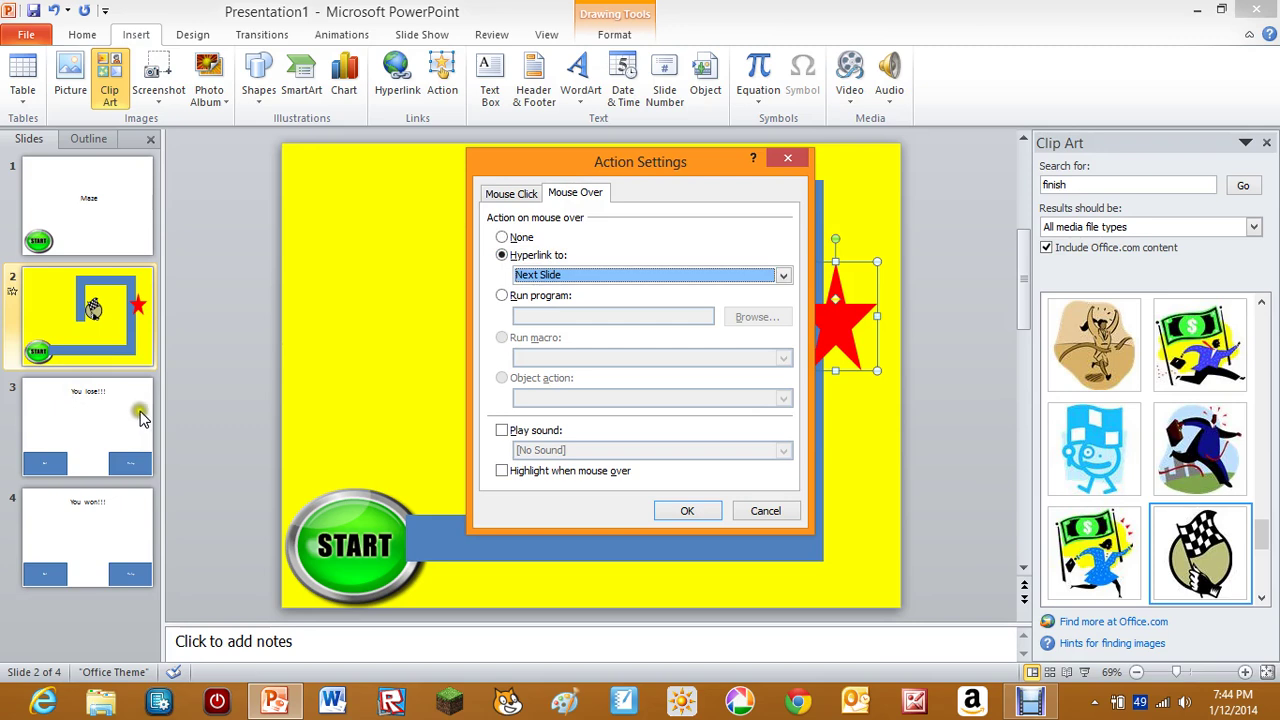
click(690, 510)
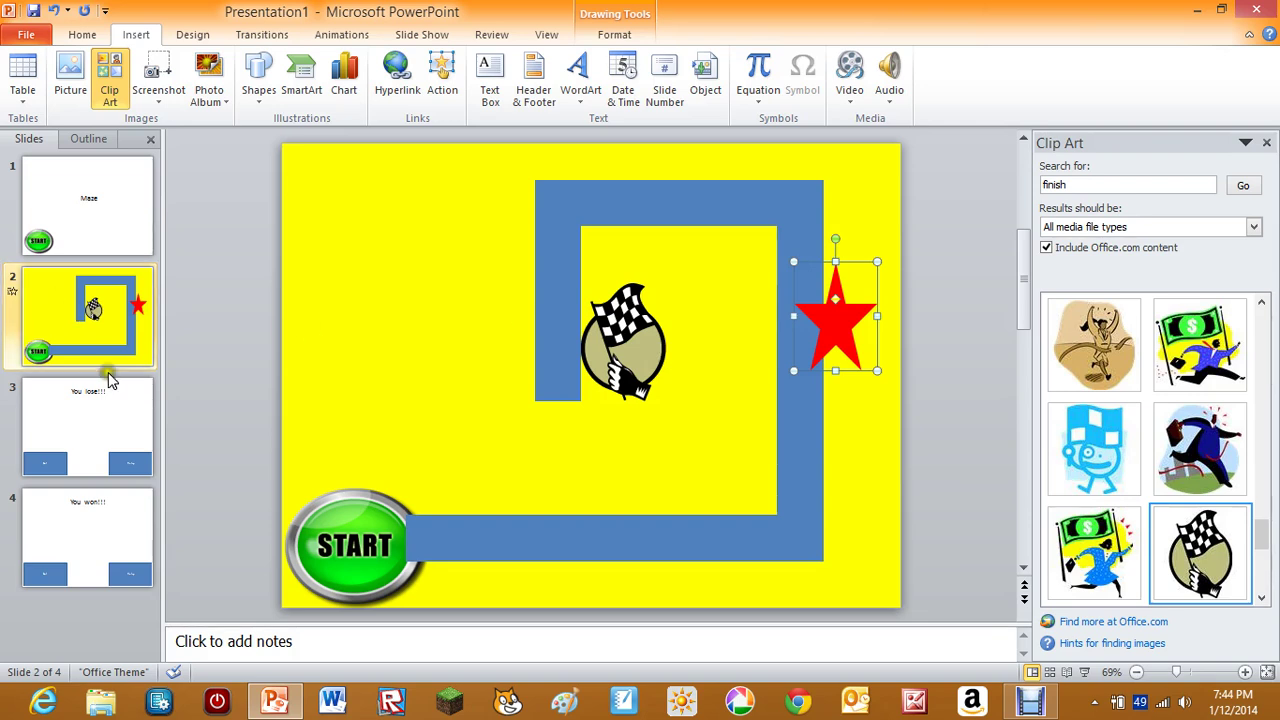
click(640, 333)
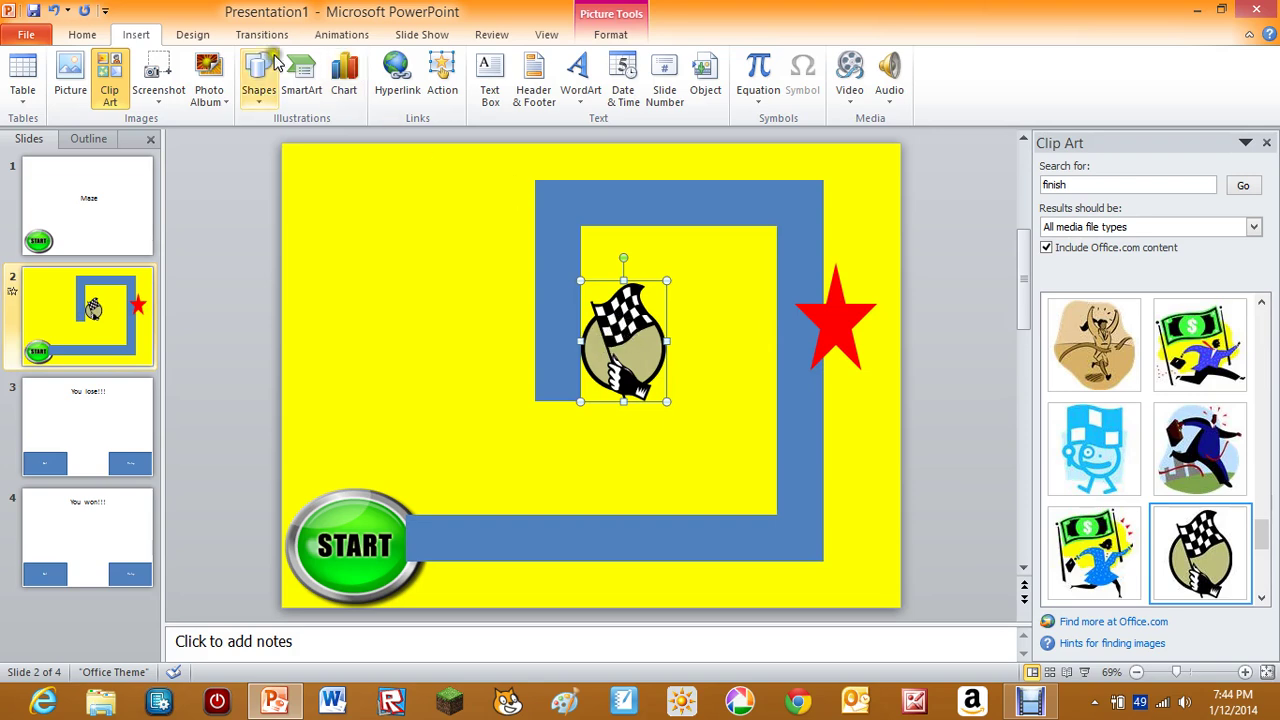
Give the checkered flag a Mouse Over action hyperlinking to Last Slide.
click(442, 70)
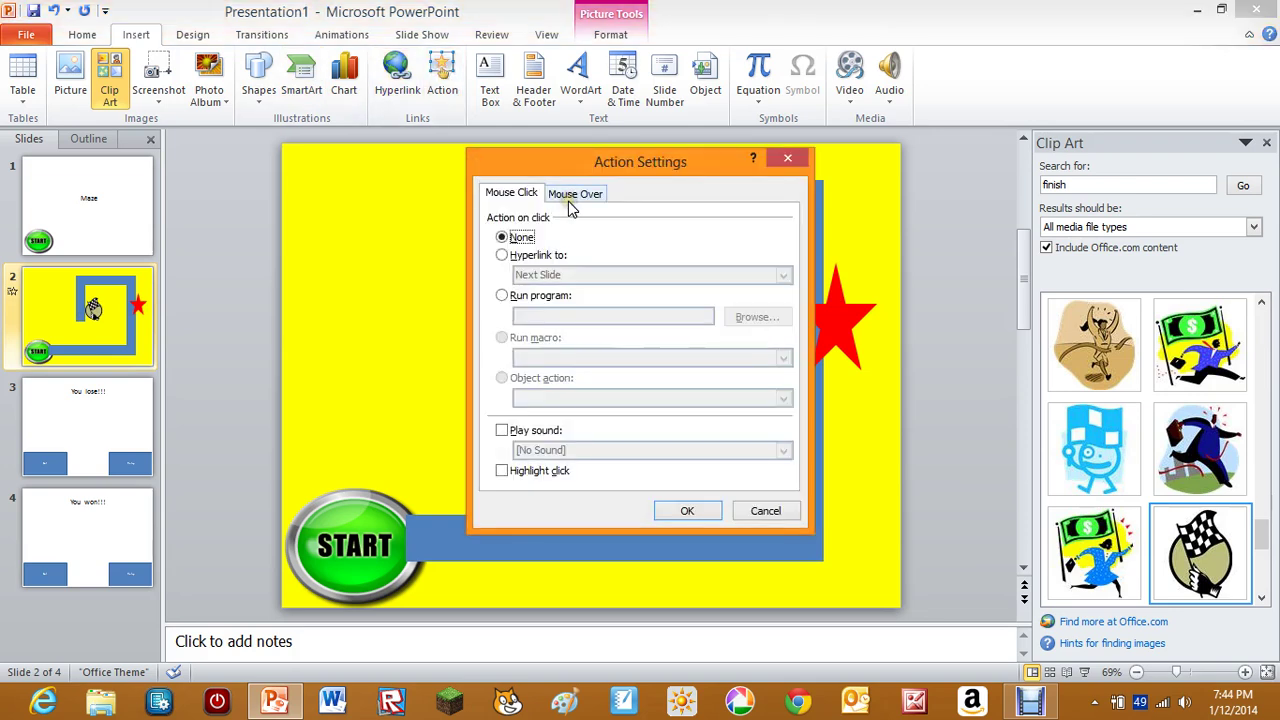
click(571, 200)
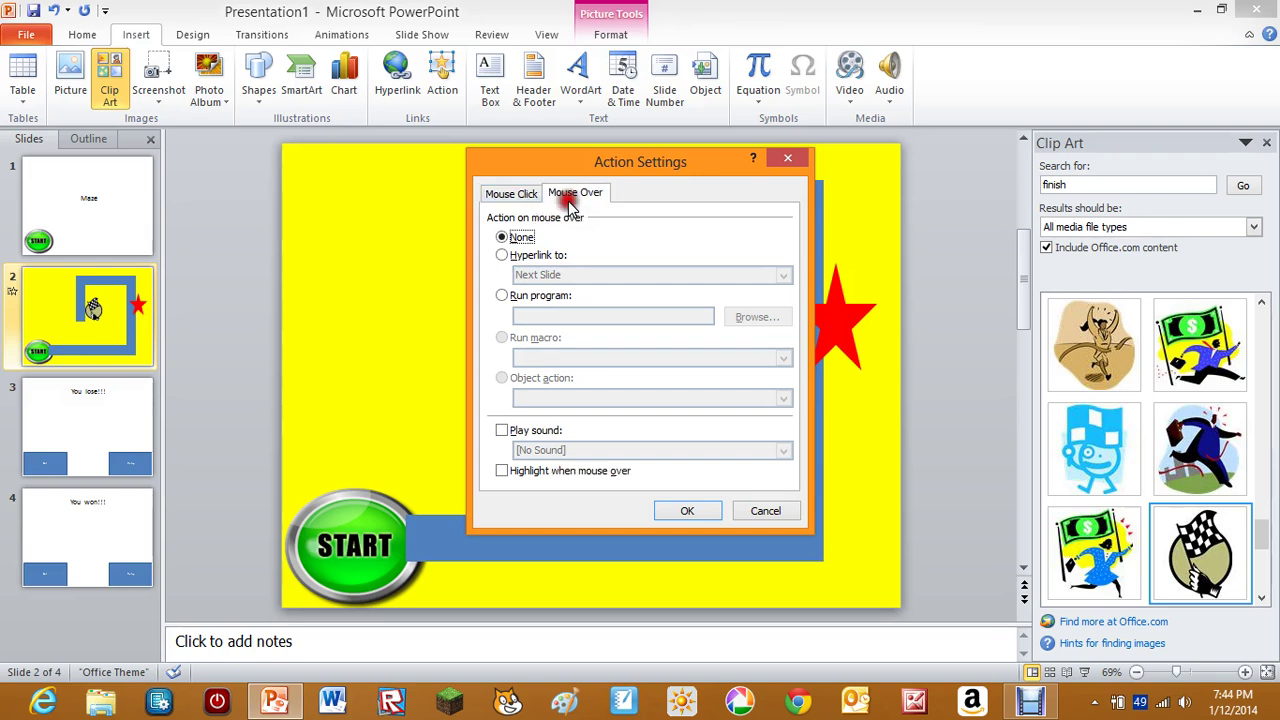
click(533, 258)
click(540, 274)
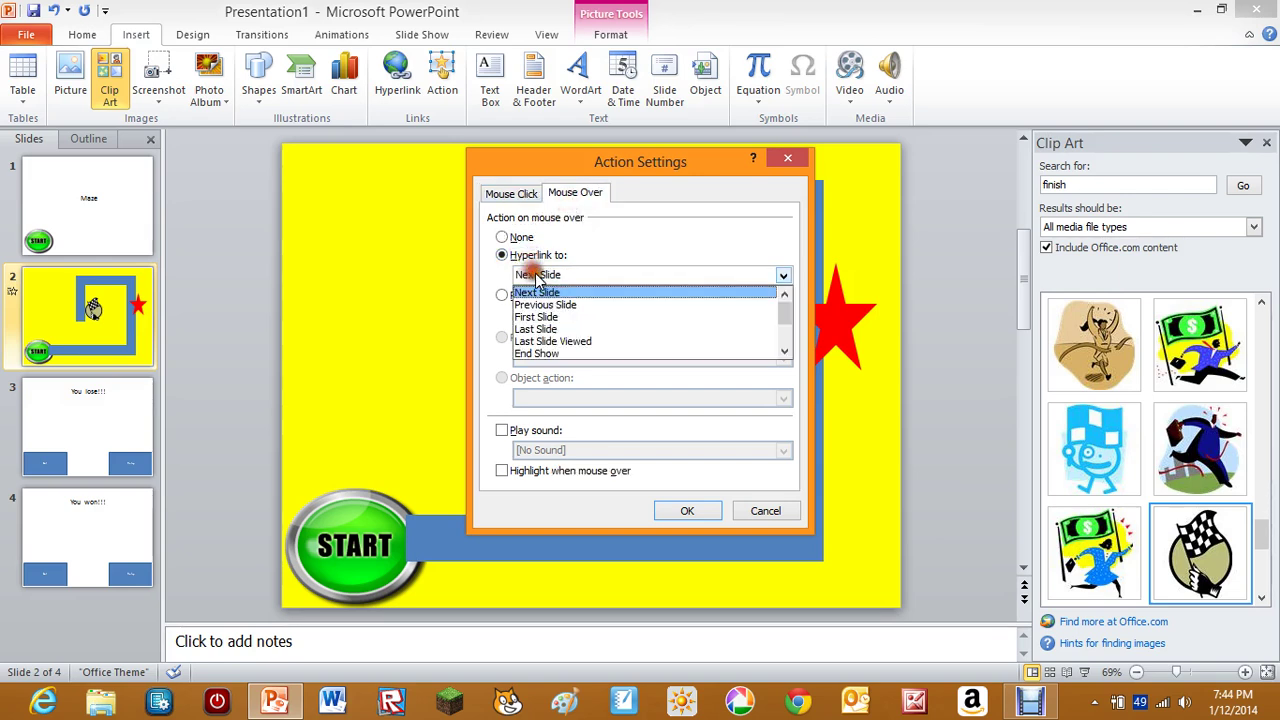
click(583, 329)
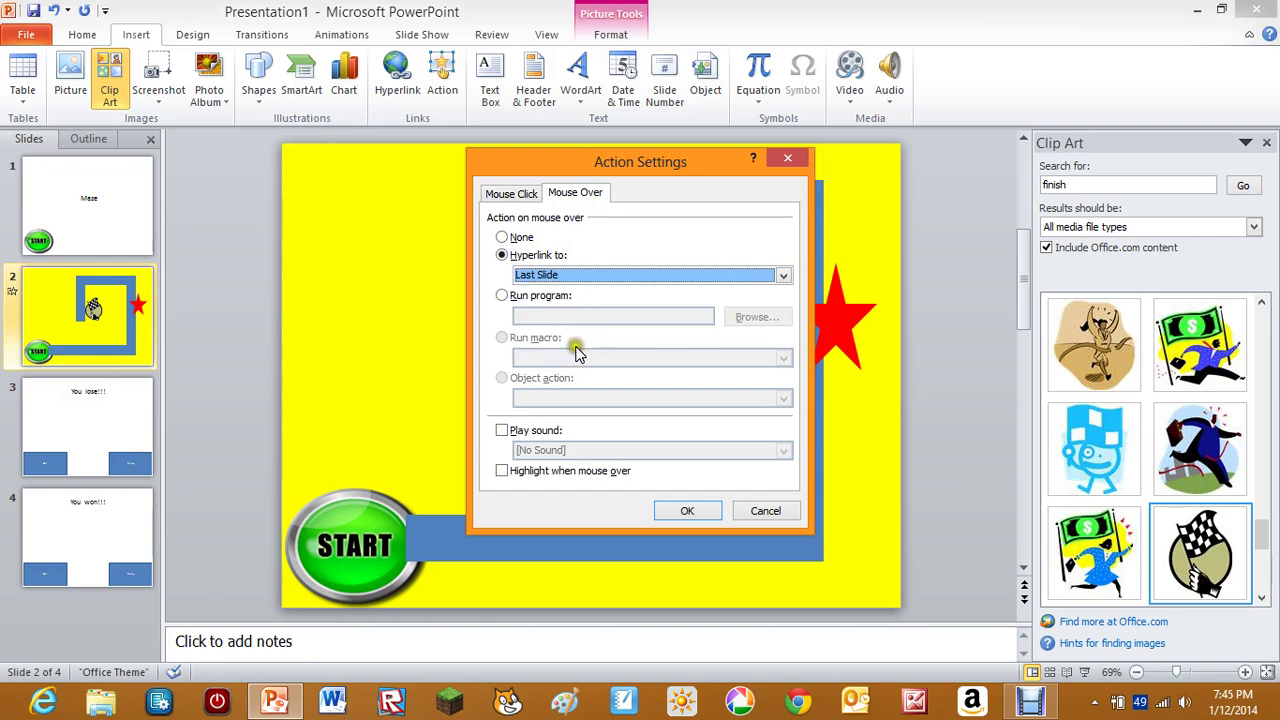
click(687, 511)
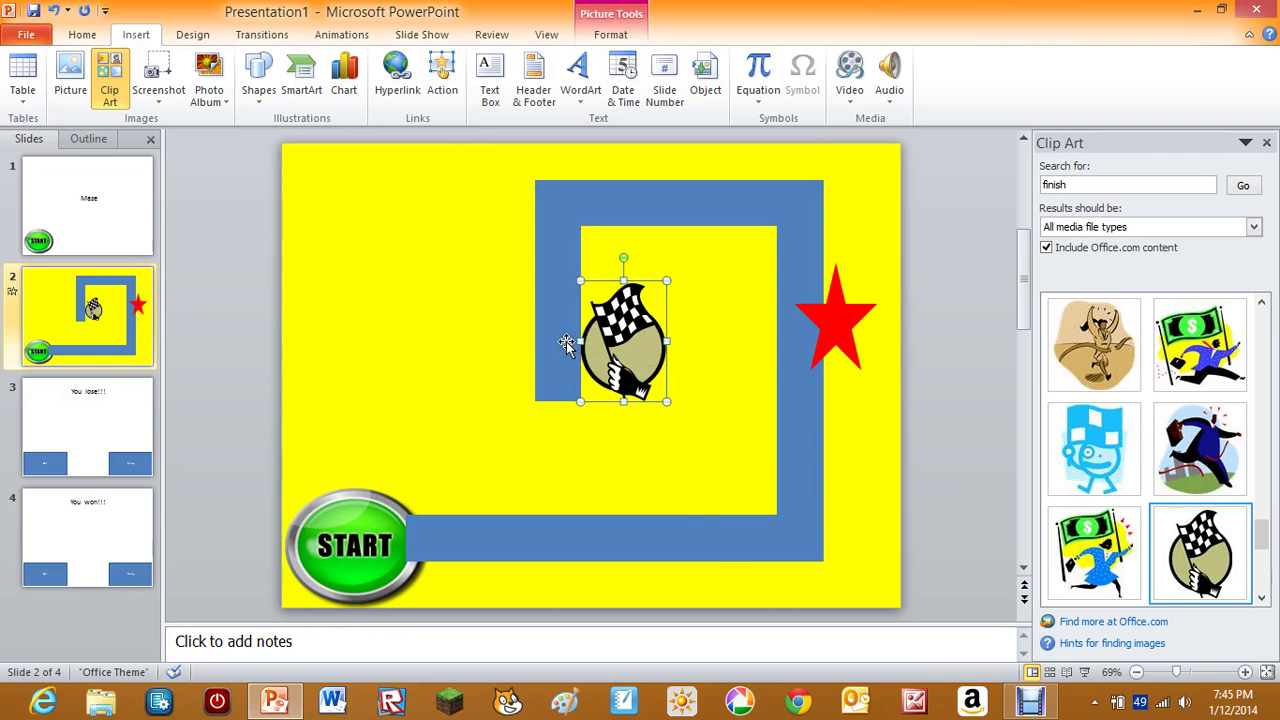
Make the Exit box on the You lose!!! slide hyperlink to End Show.
click(69, 418)
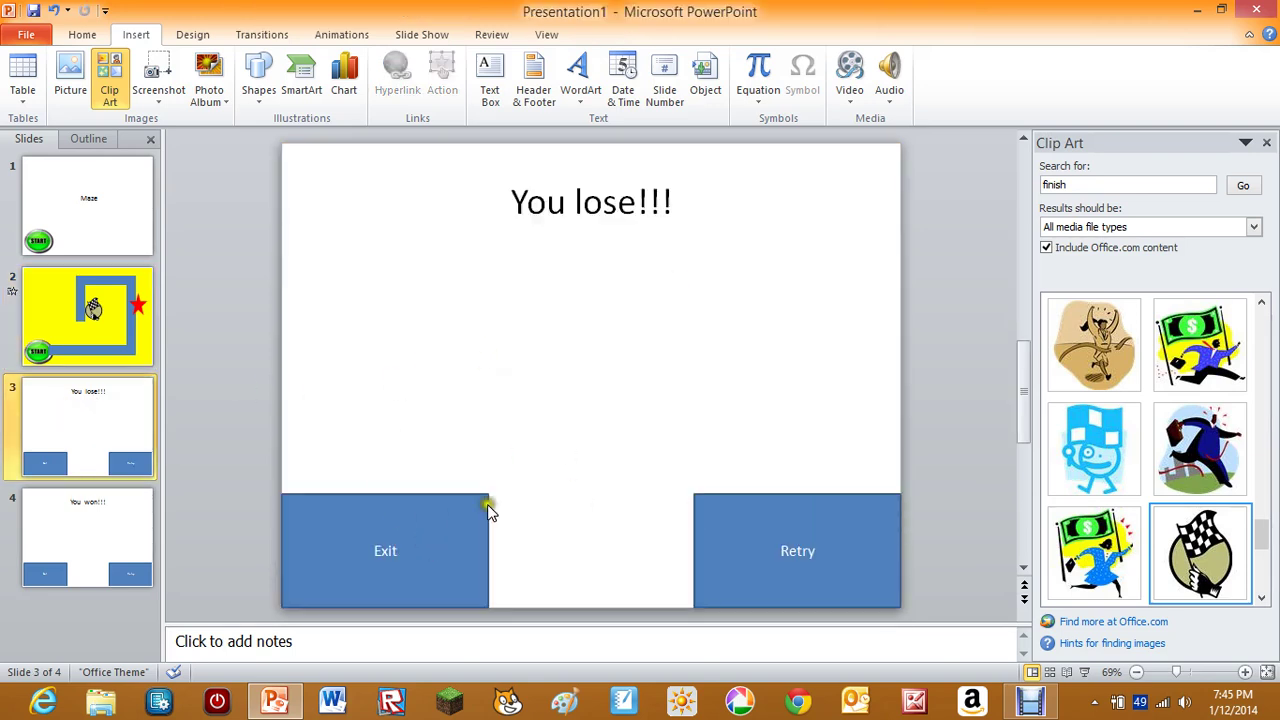
click(425, 514)
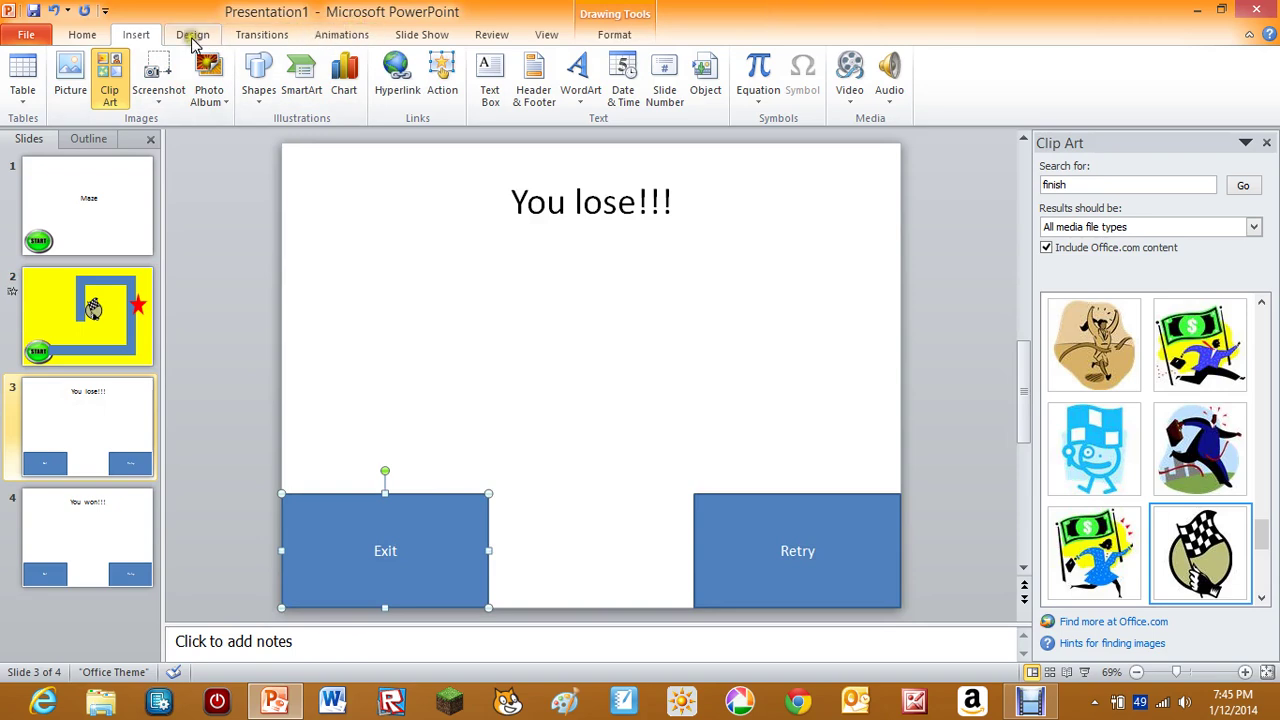
click(439, 72)
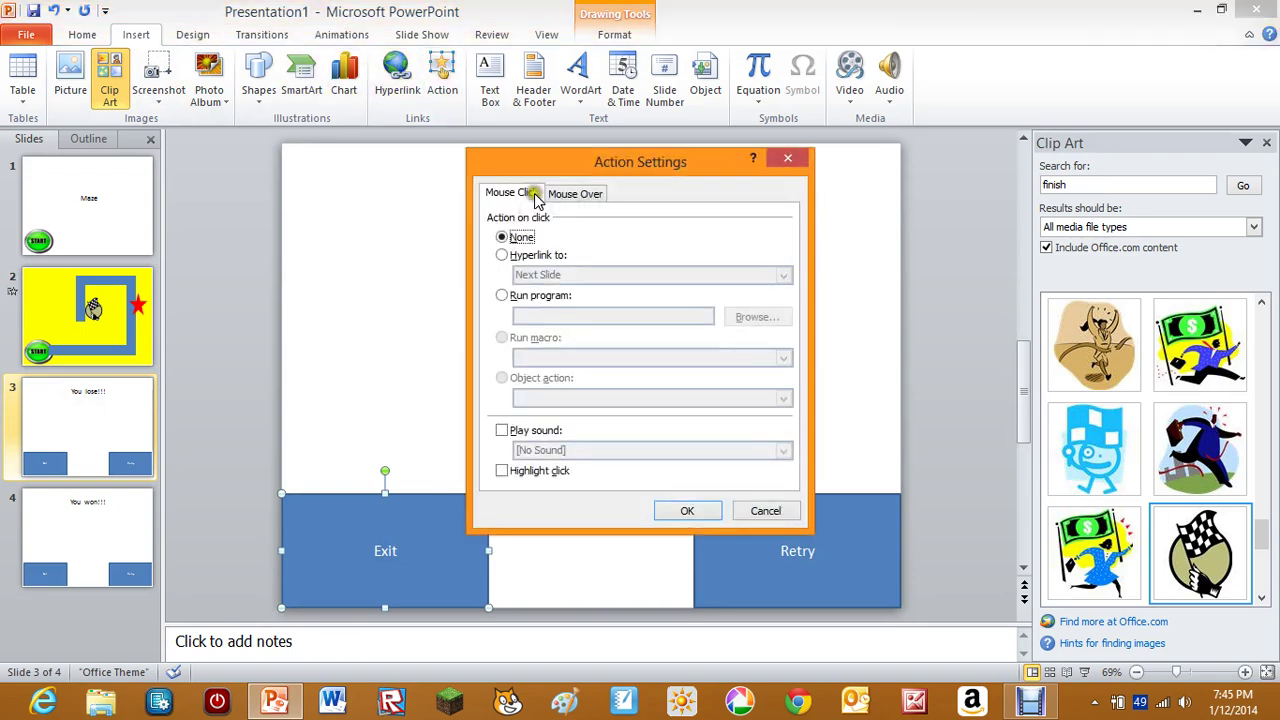
click(545, 256)
click(548, 274)
click(555, 352)
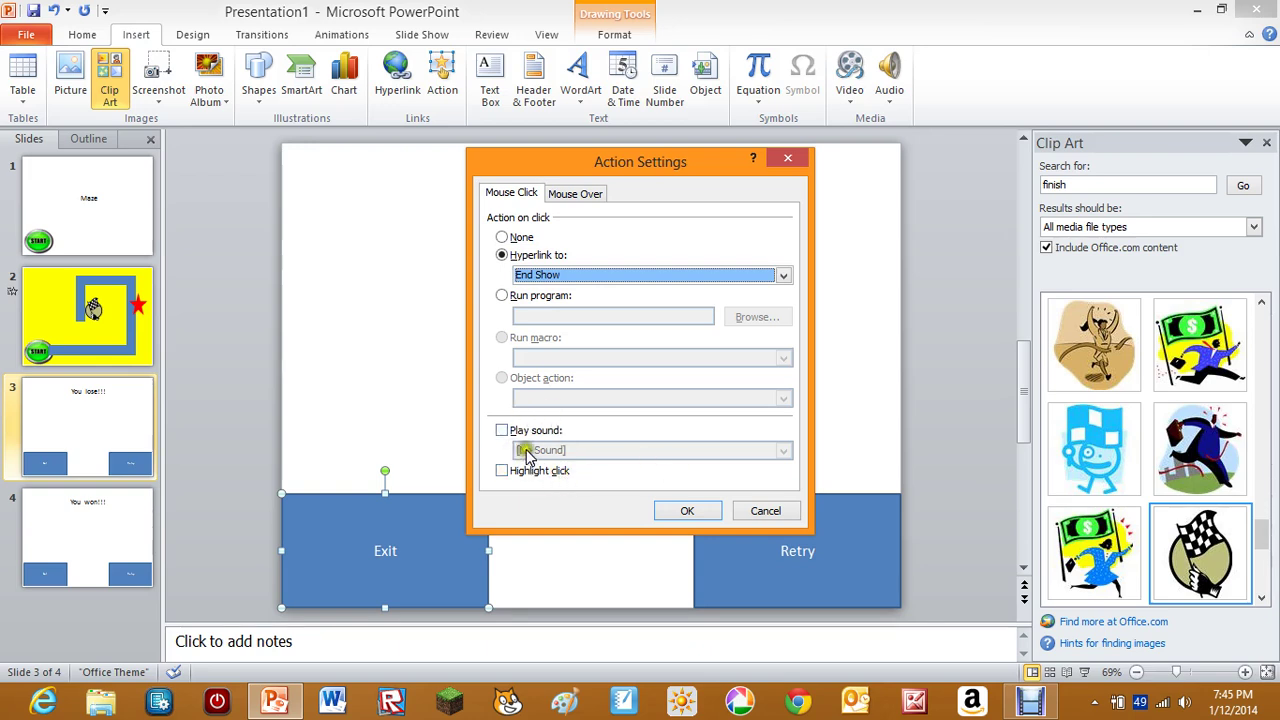
click(687, 511)
Make the Exit button on the You won!!! slide hyperlink to End Show.
click(57, 534)
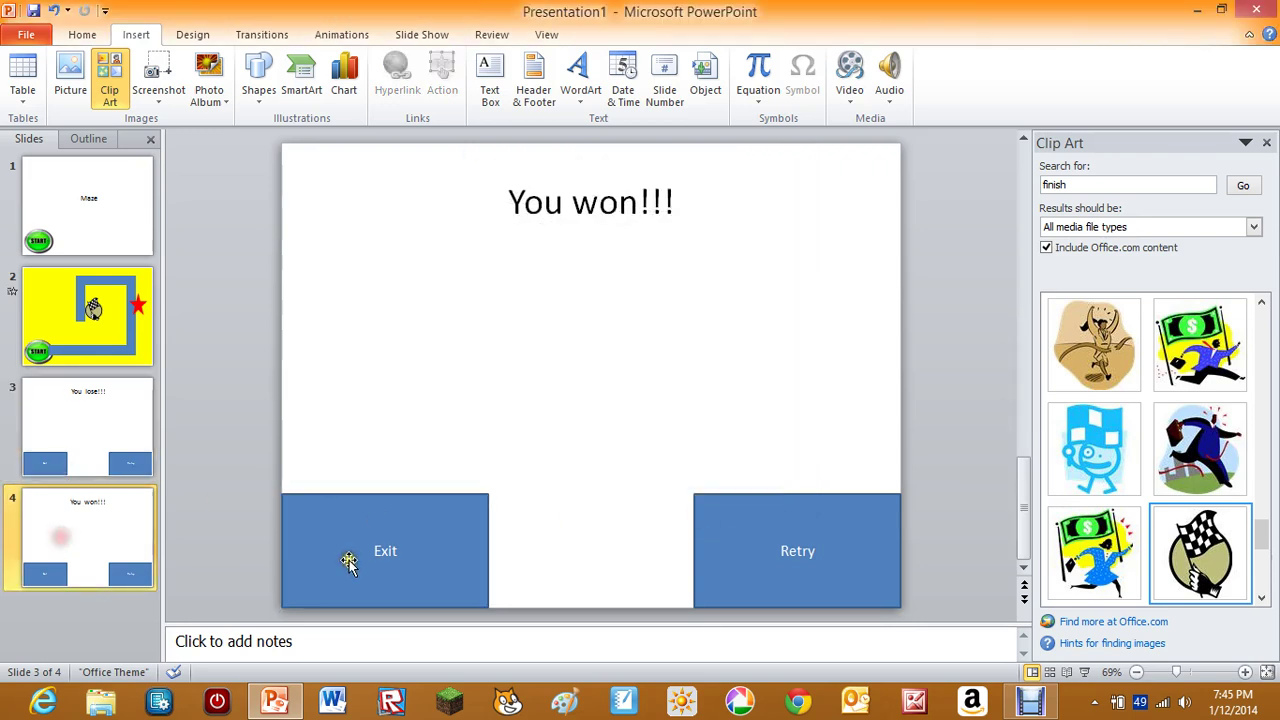
click(432, 528)
click(448, 80)
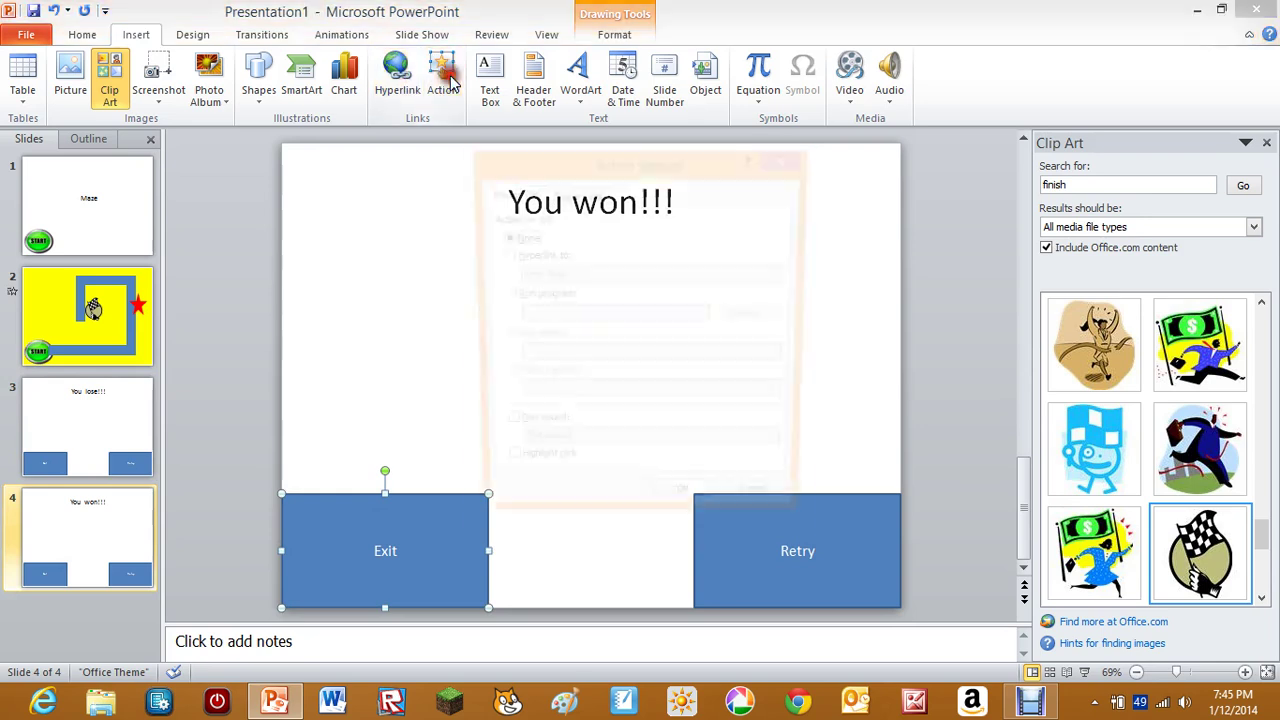
click(570, 194)
click(515, 193)
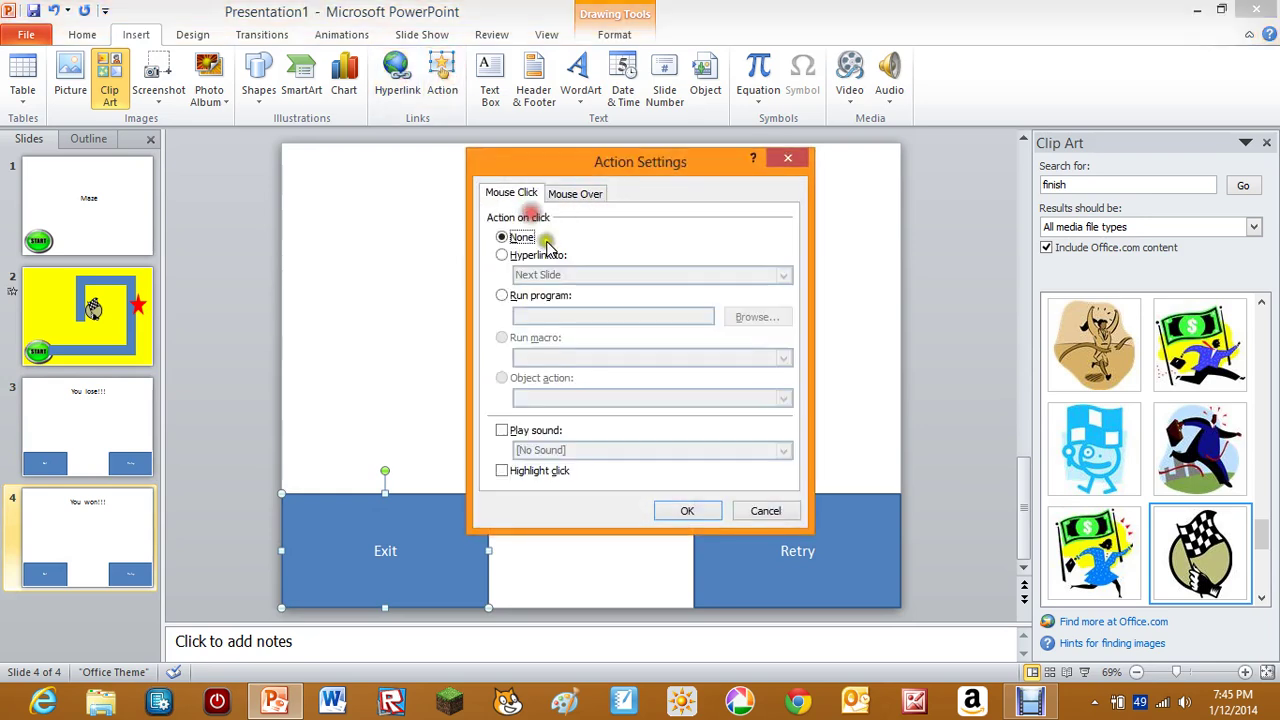
click(538, 255)
click(548, 274)
click(550, 354)
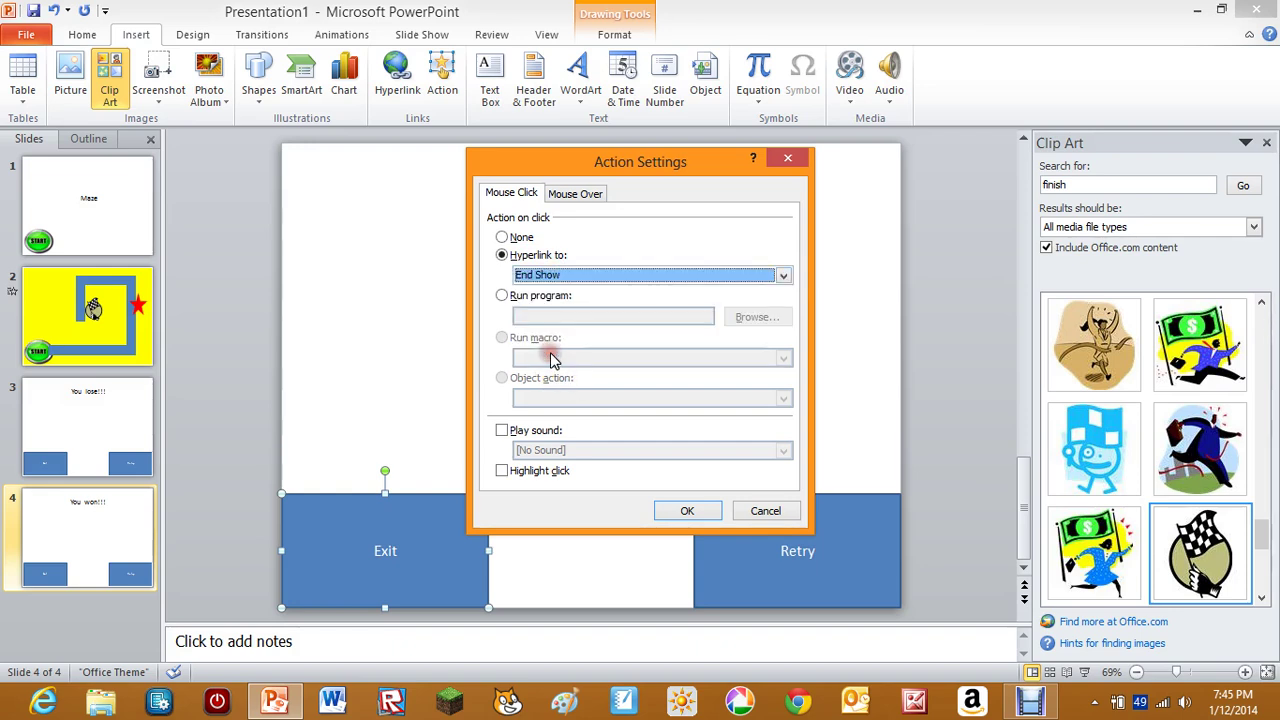
click(698, 512)
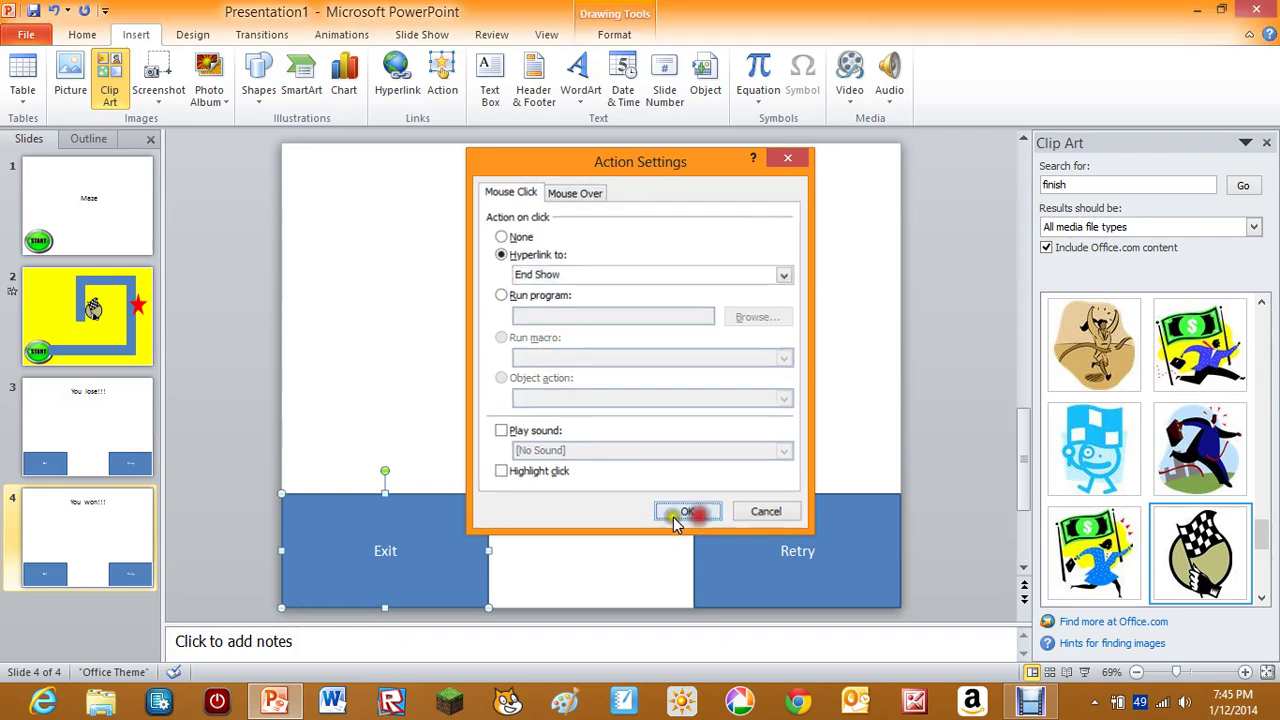
click(112, 395)
Make the Retry button on the You lose!!! slide hyperlink to First Slide.
click(706, 540)
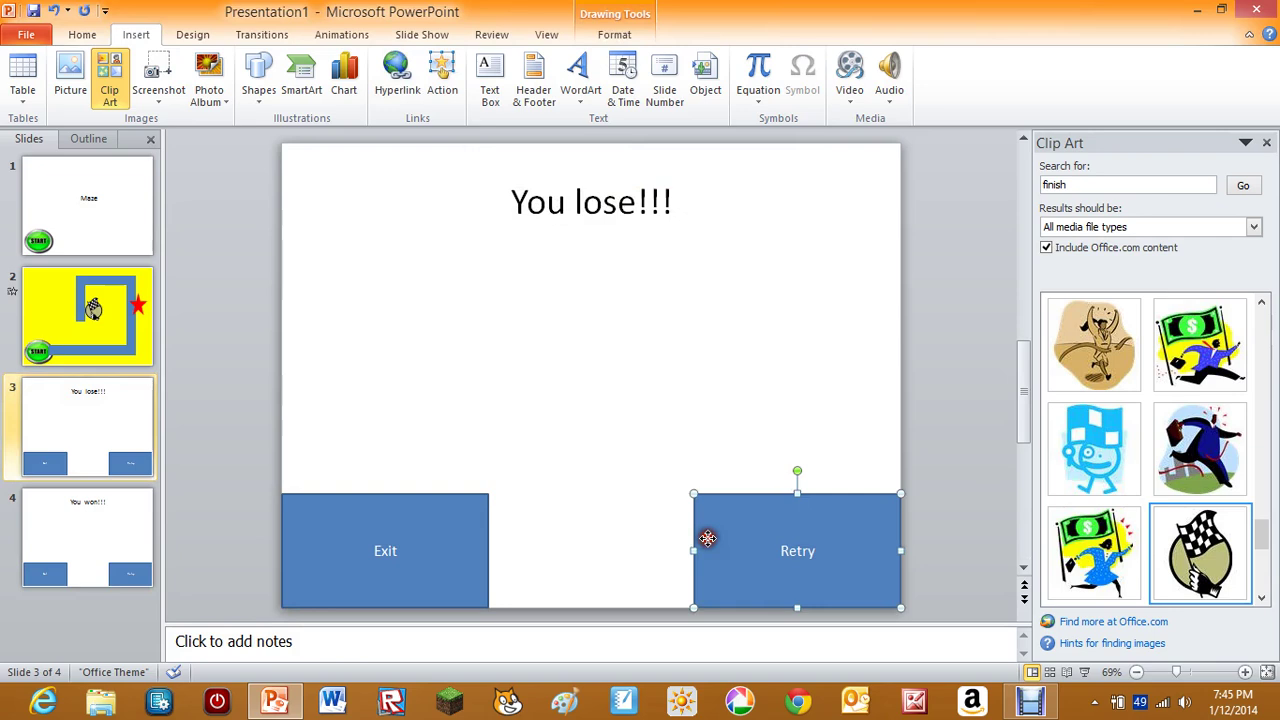
click(443, 78)
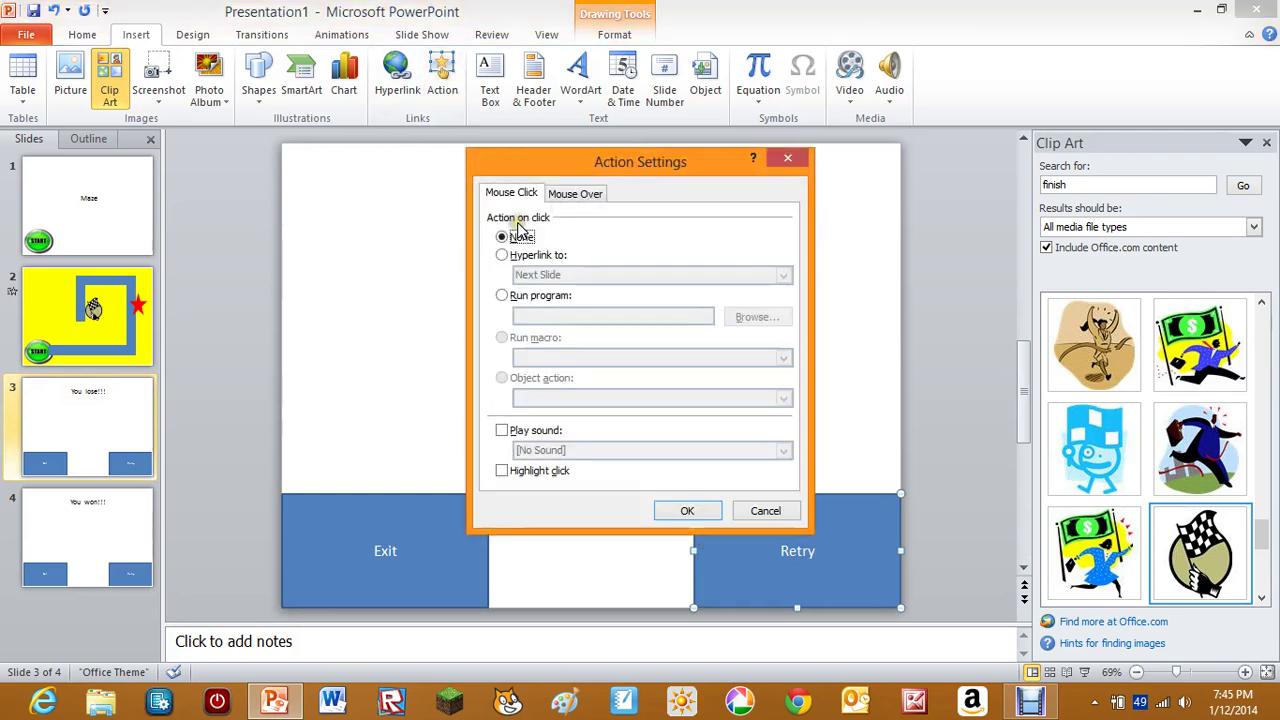
click(530, 255)
click(536, 274)
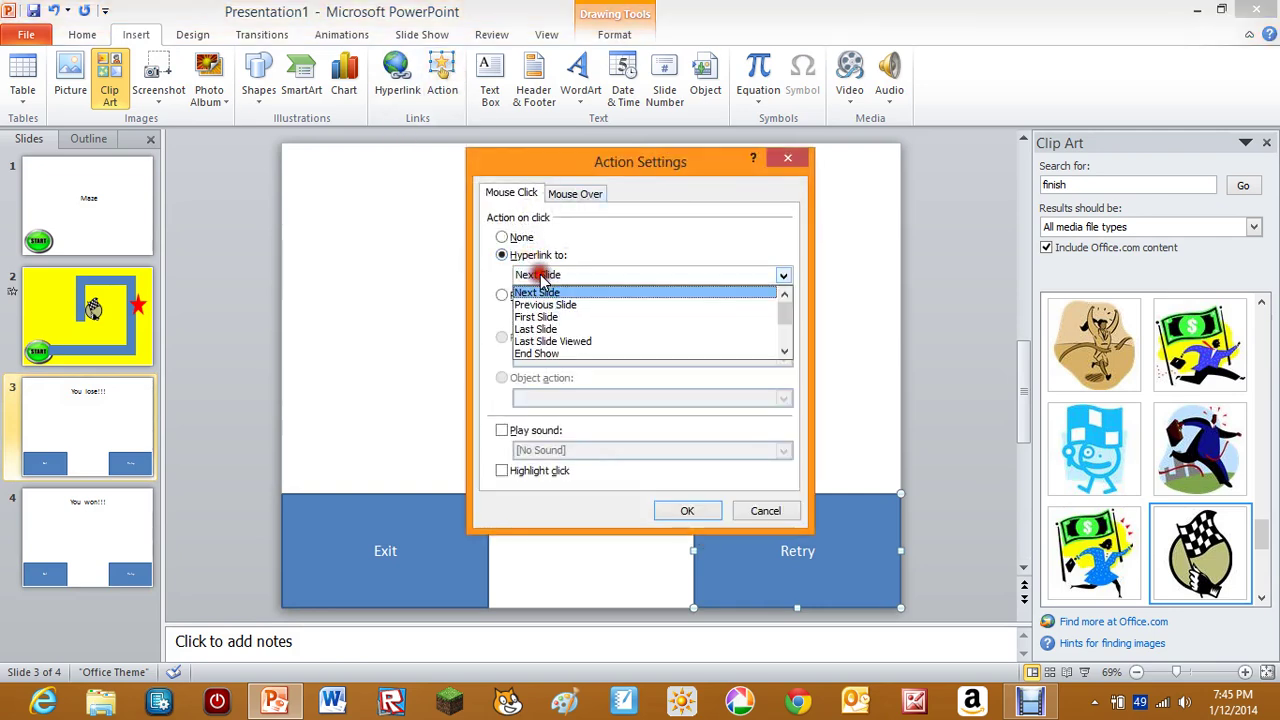
click(548, 318)
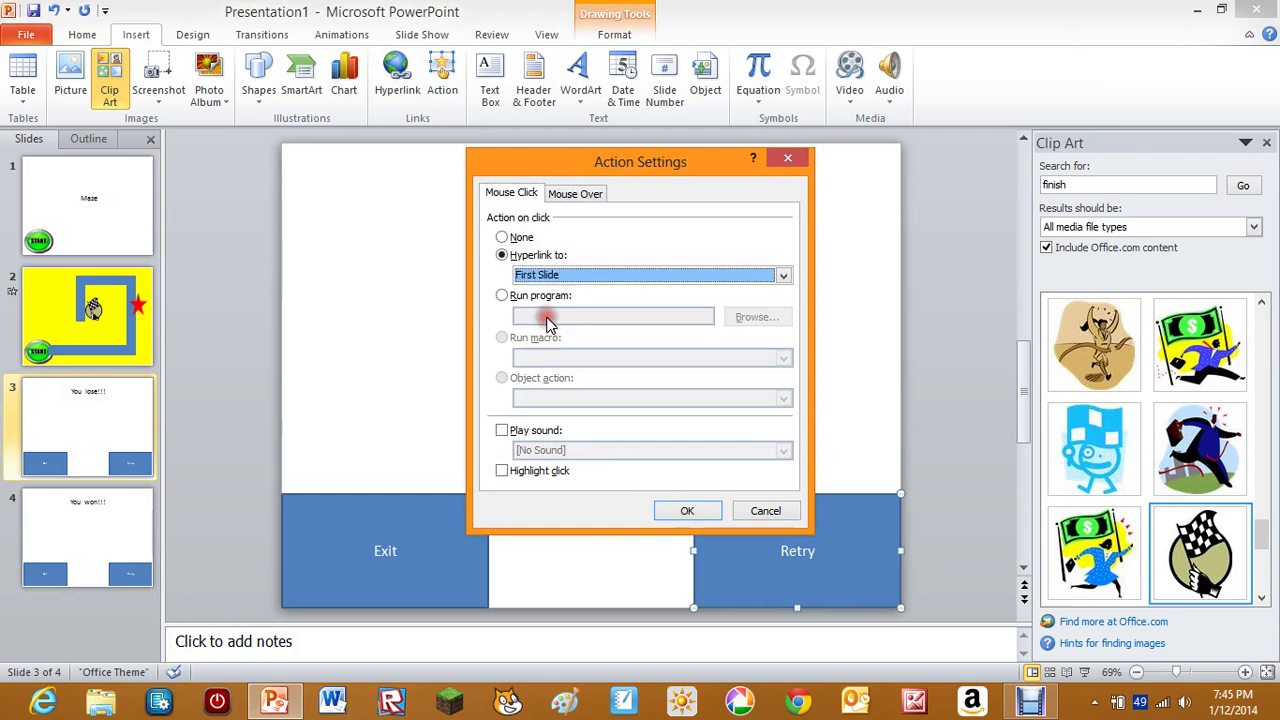
click(695, 512)
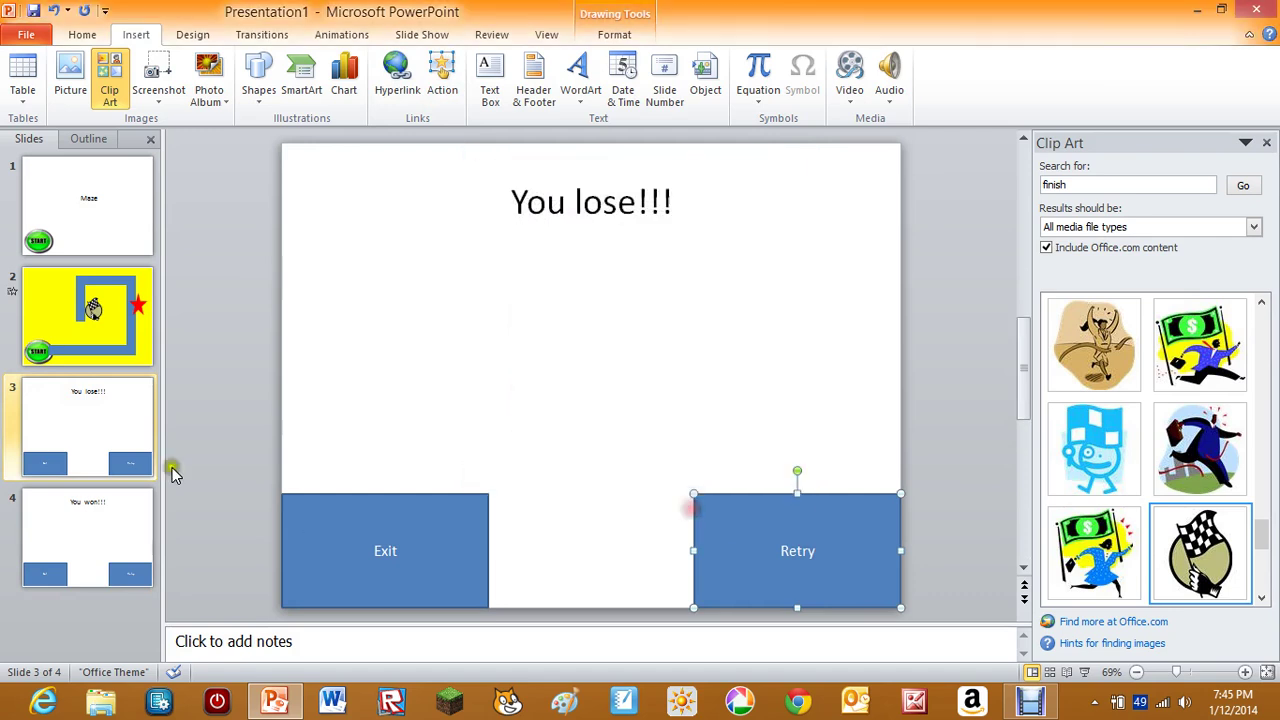
Make the Retry button on the You won!!! slide hyperlink to First Slide.
click(98, 532)
click(829, 534)
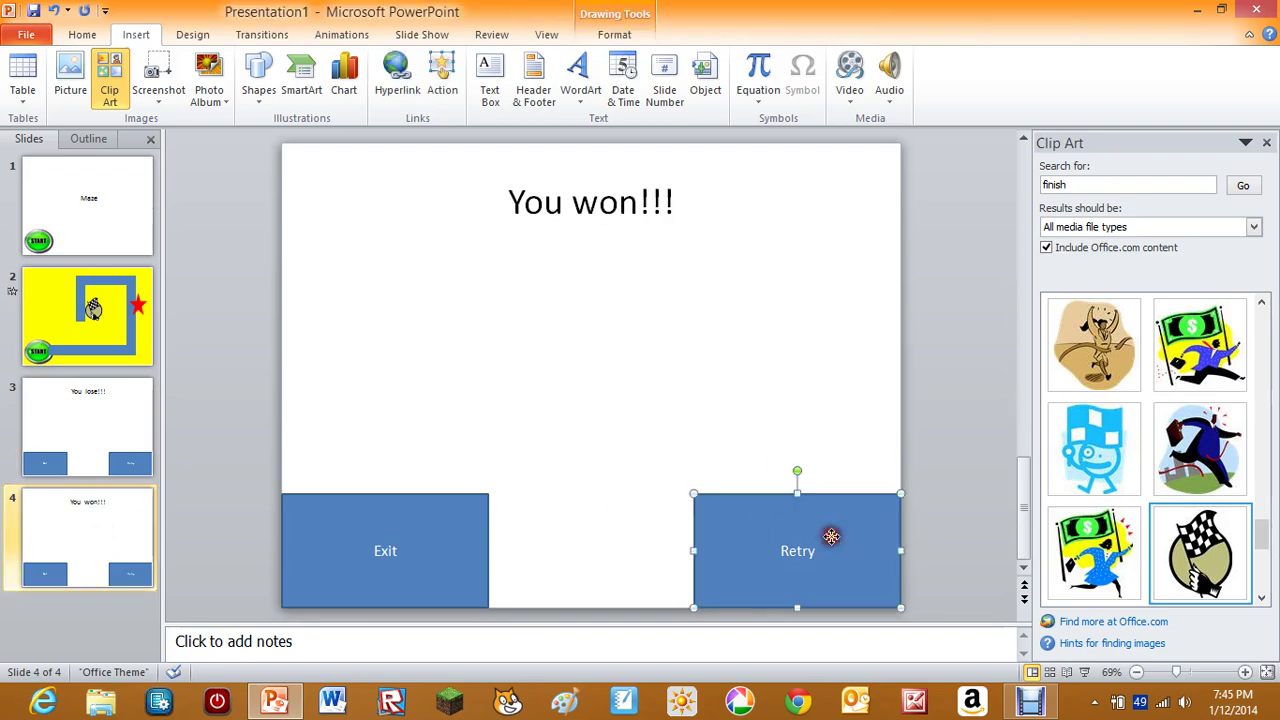
click(441, 78)
click(530, 255)
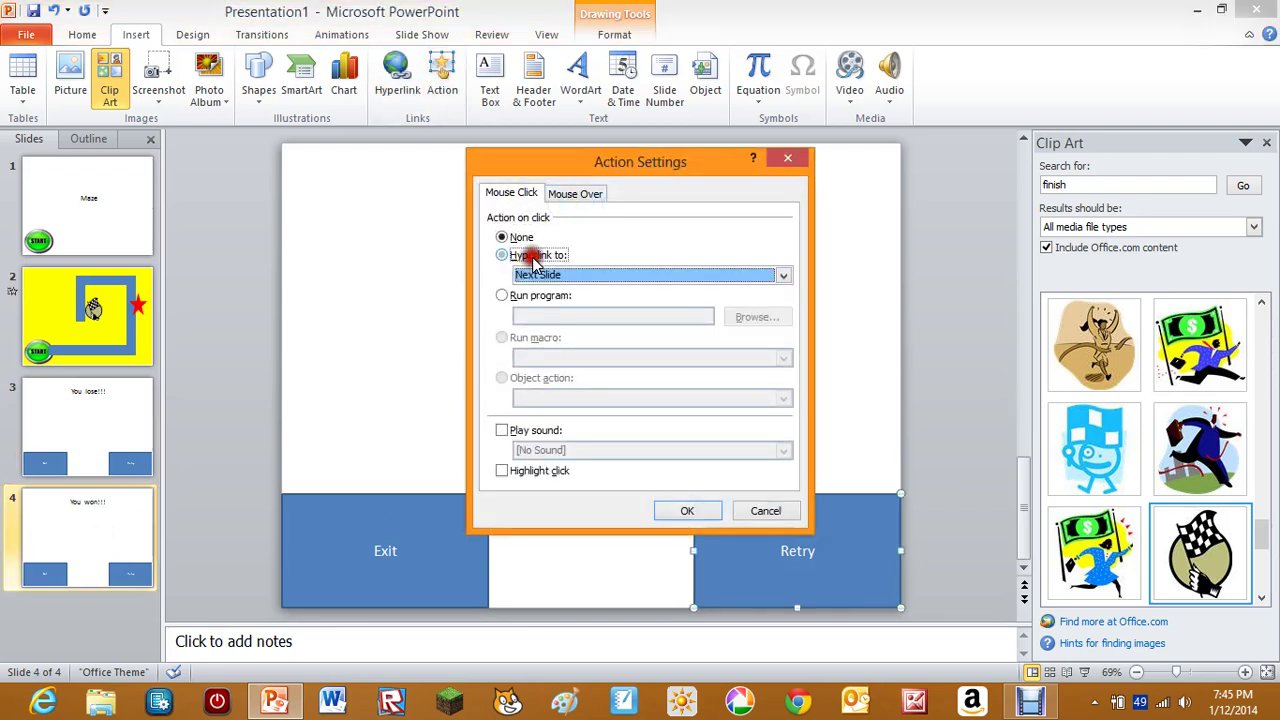
click(543, 275)
click(548, 317)
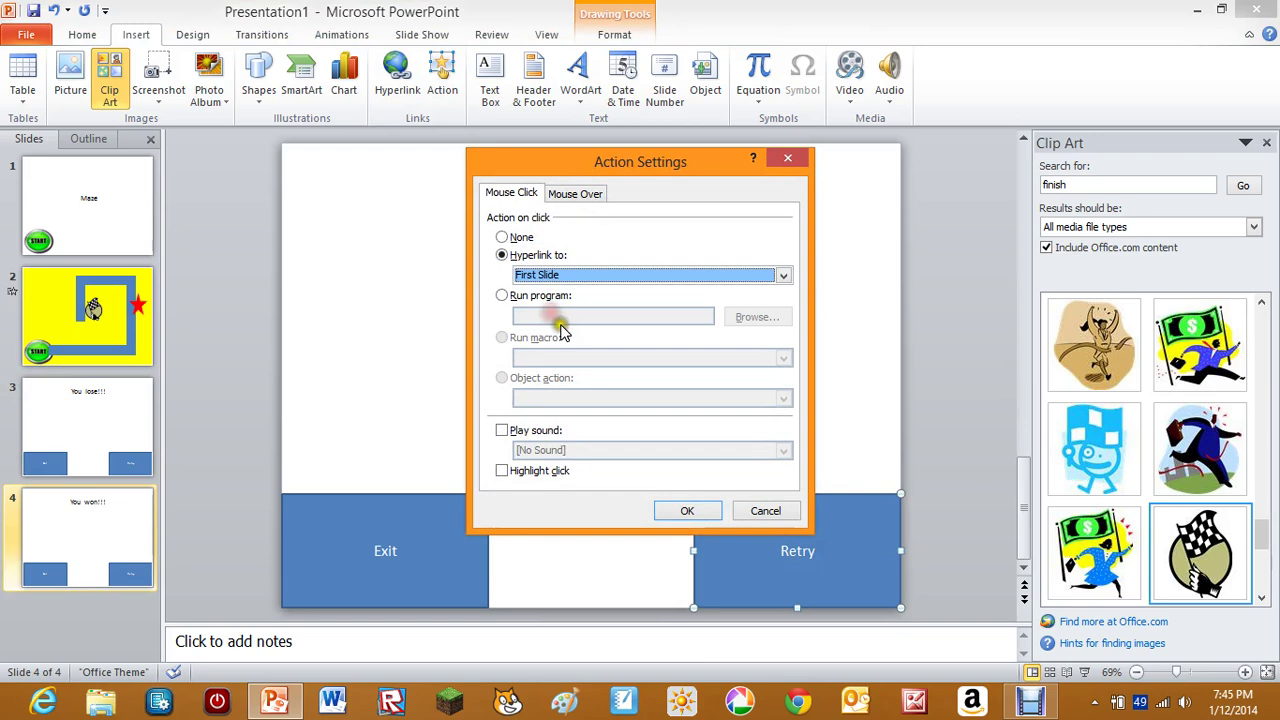
click(685, 512)
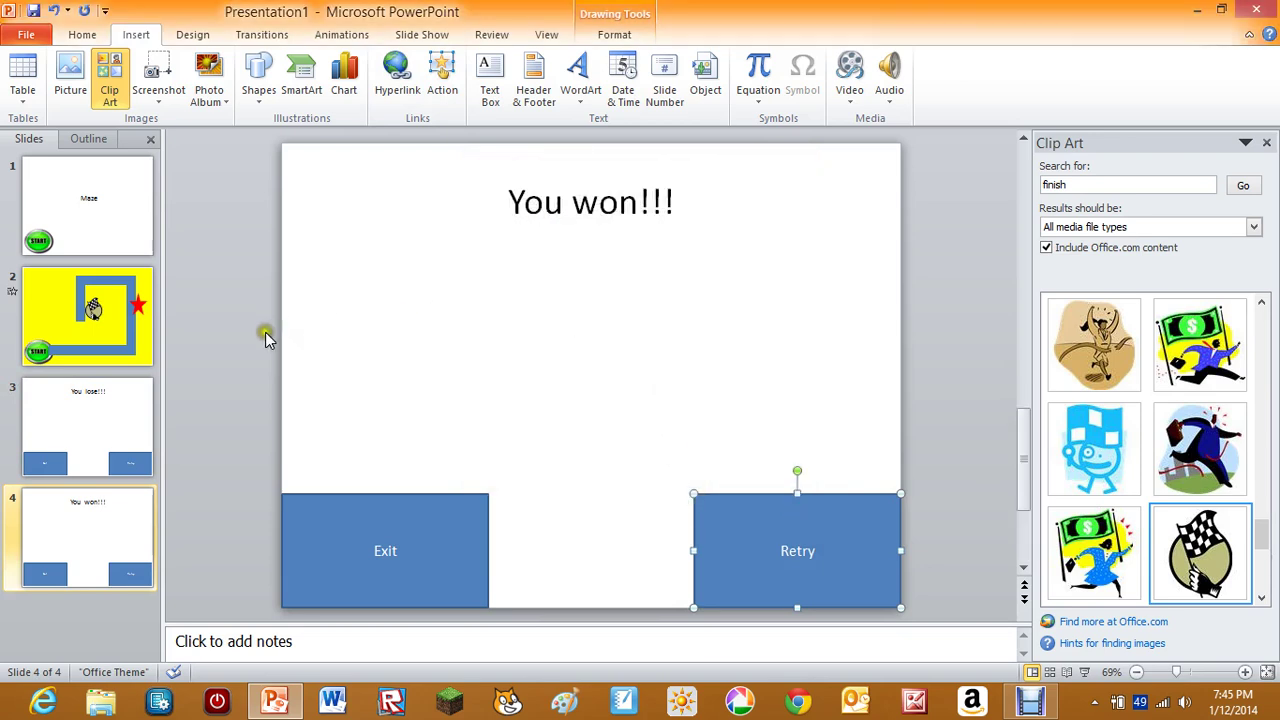
Select the maze slide and display the Slide Show ribbon options for starting the presentation.
click(208, 285)
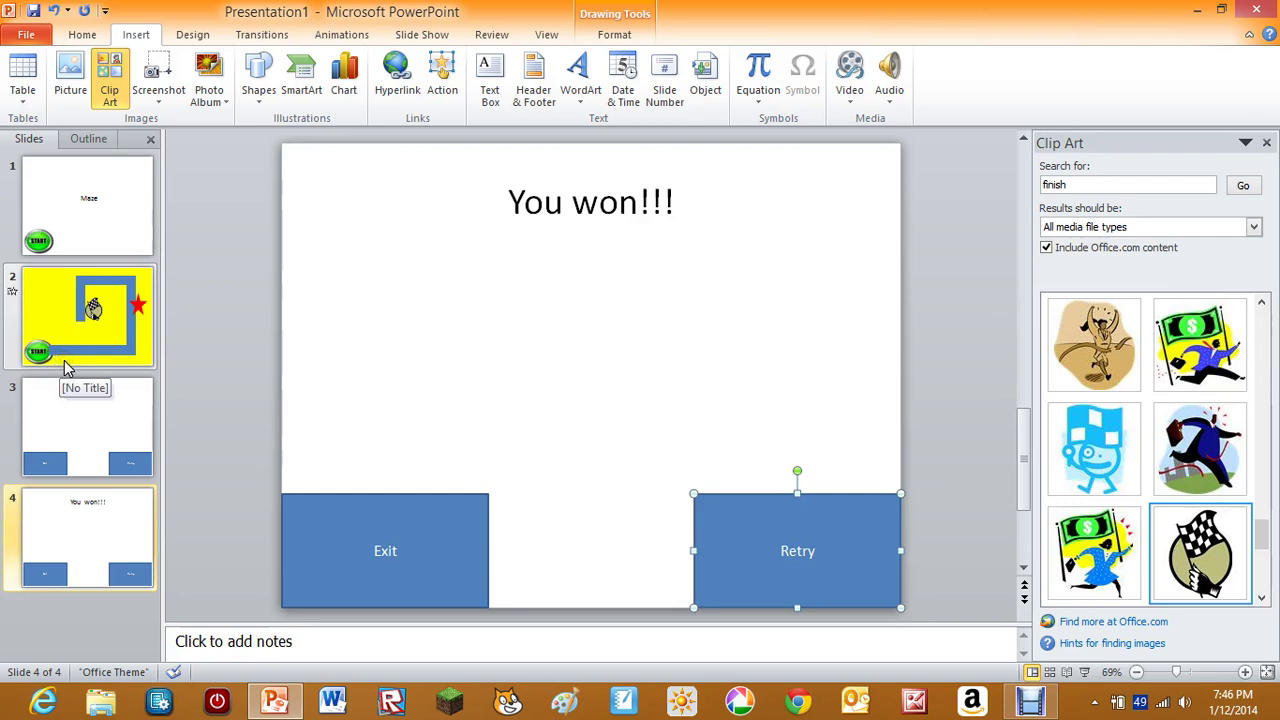
click(203, 402)
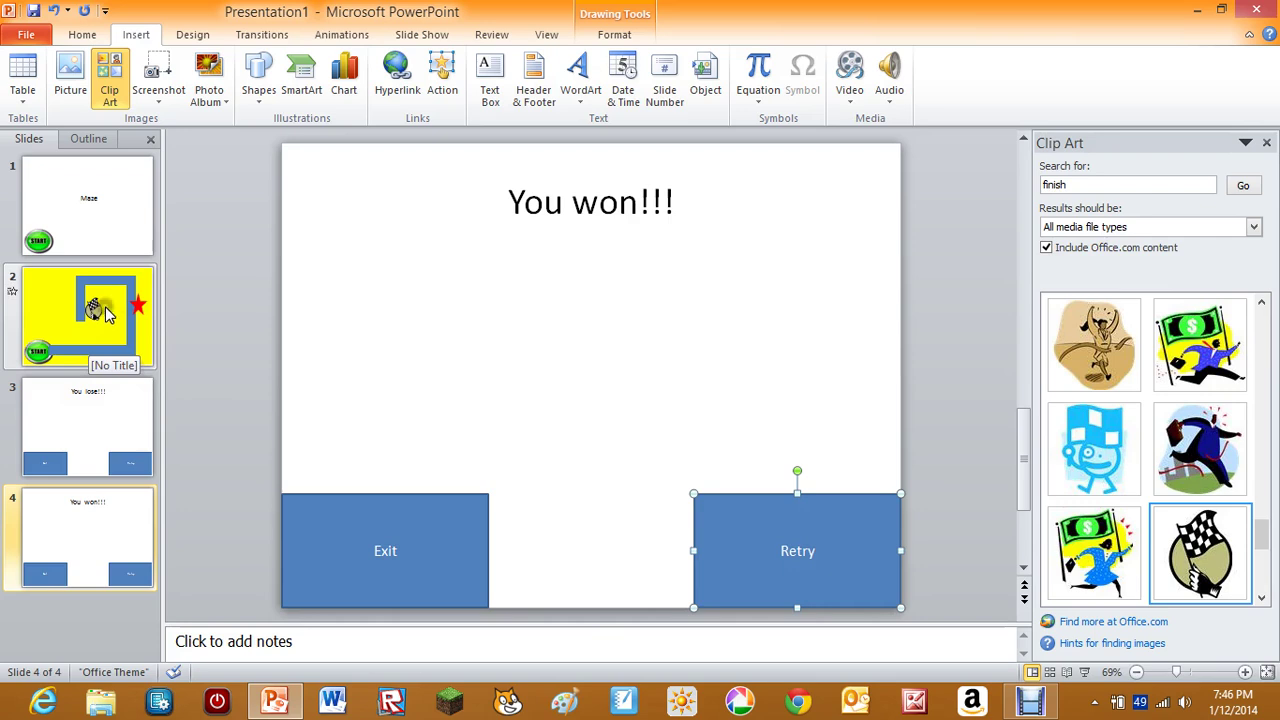
click(421, 34)
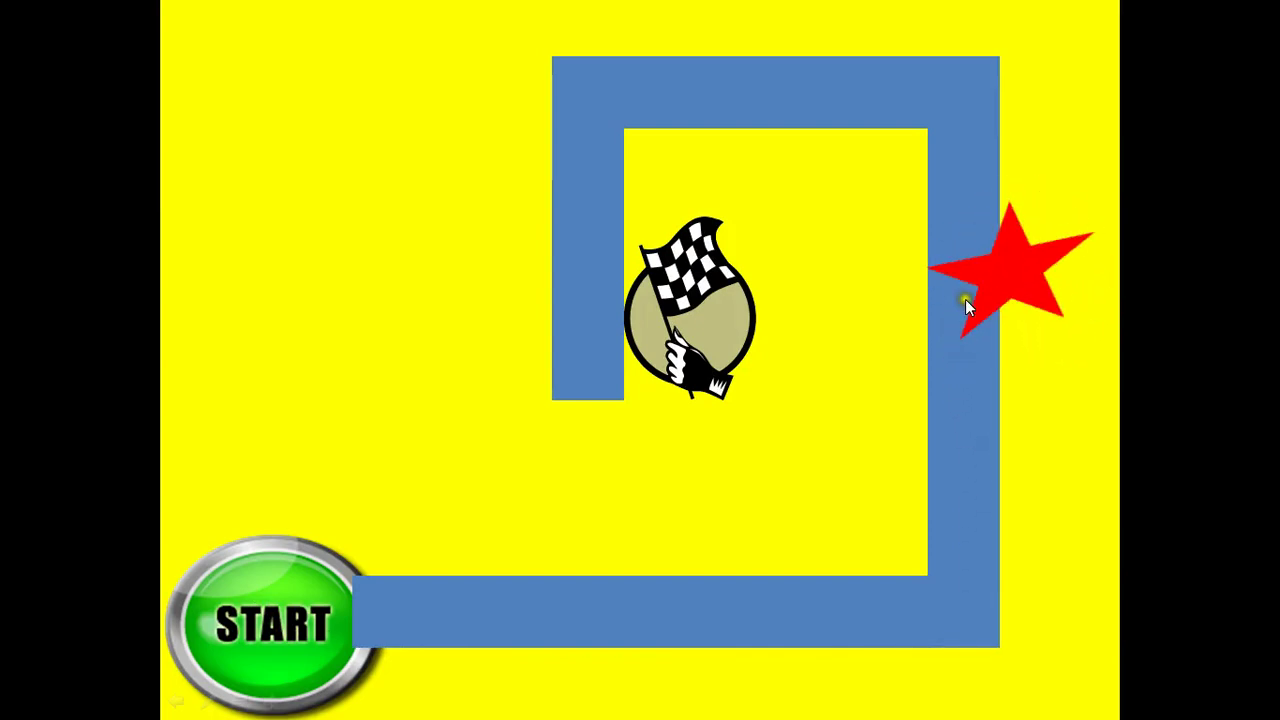
mouse_move(984, 273)
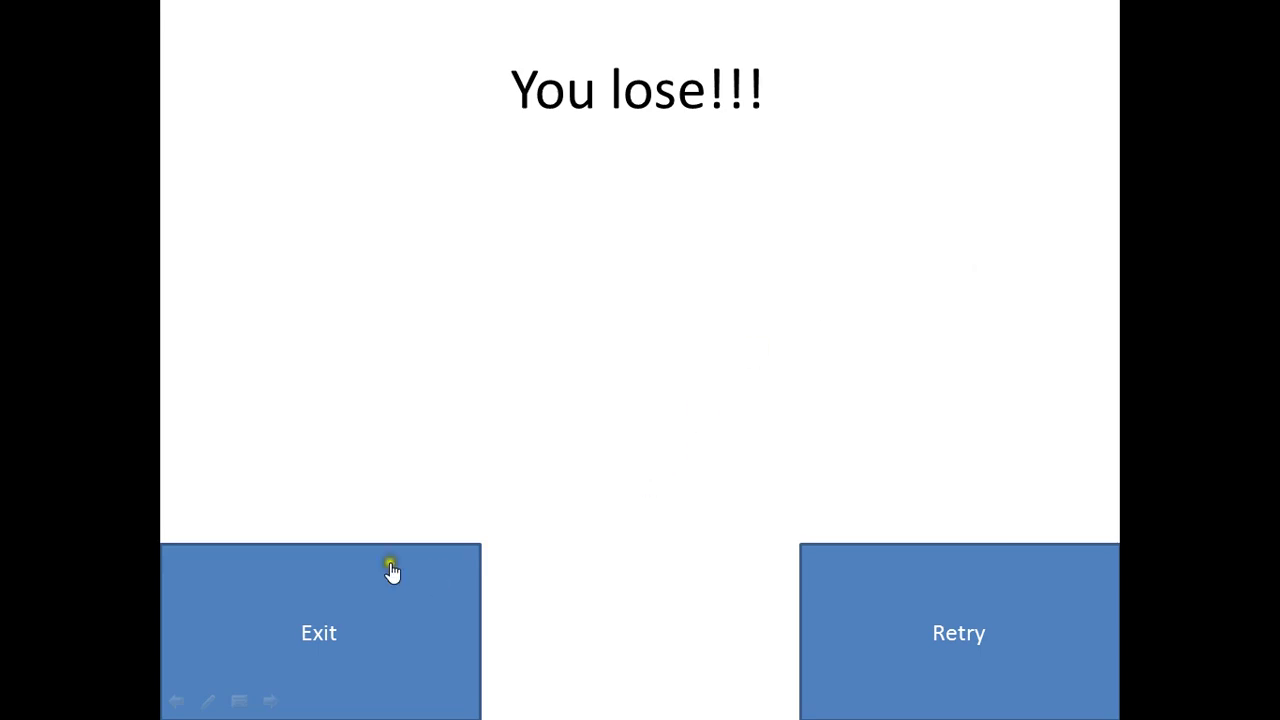
click(988, 610)
click(265, 578)
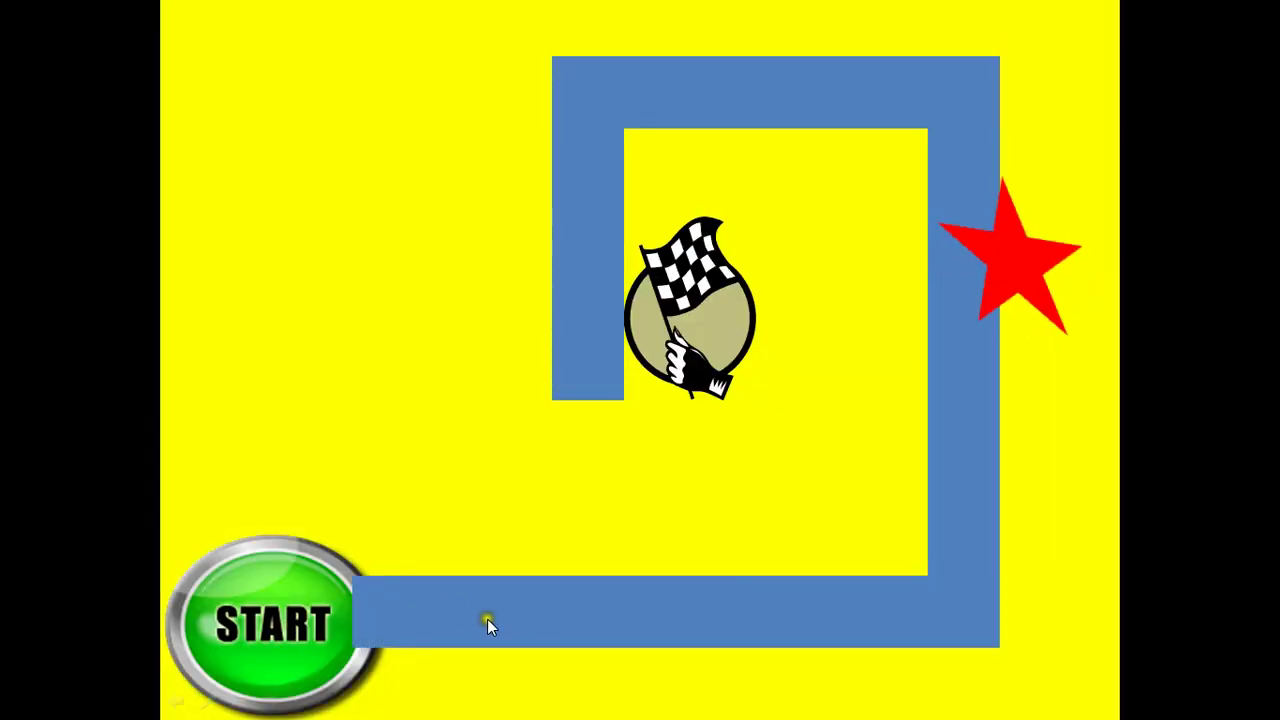
mouse_move(603, 506)
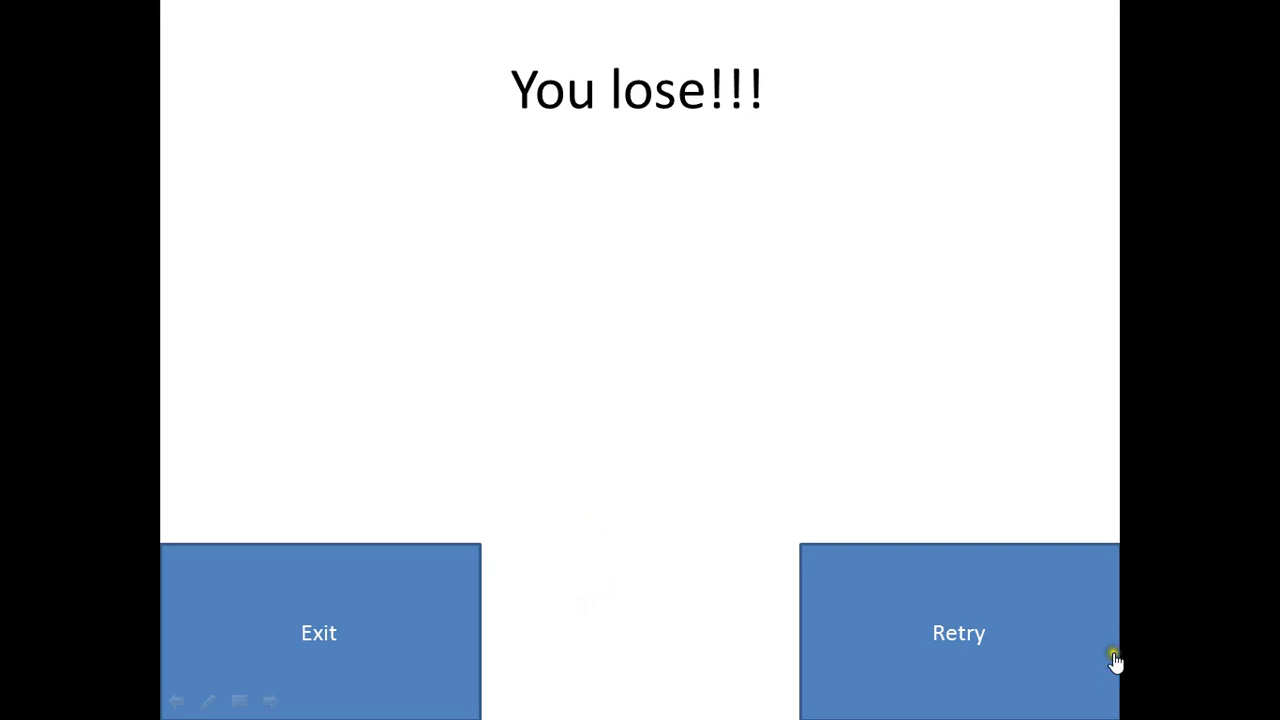
click(1066, 646)
click(280, 652)
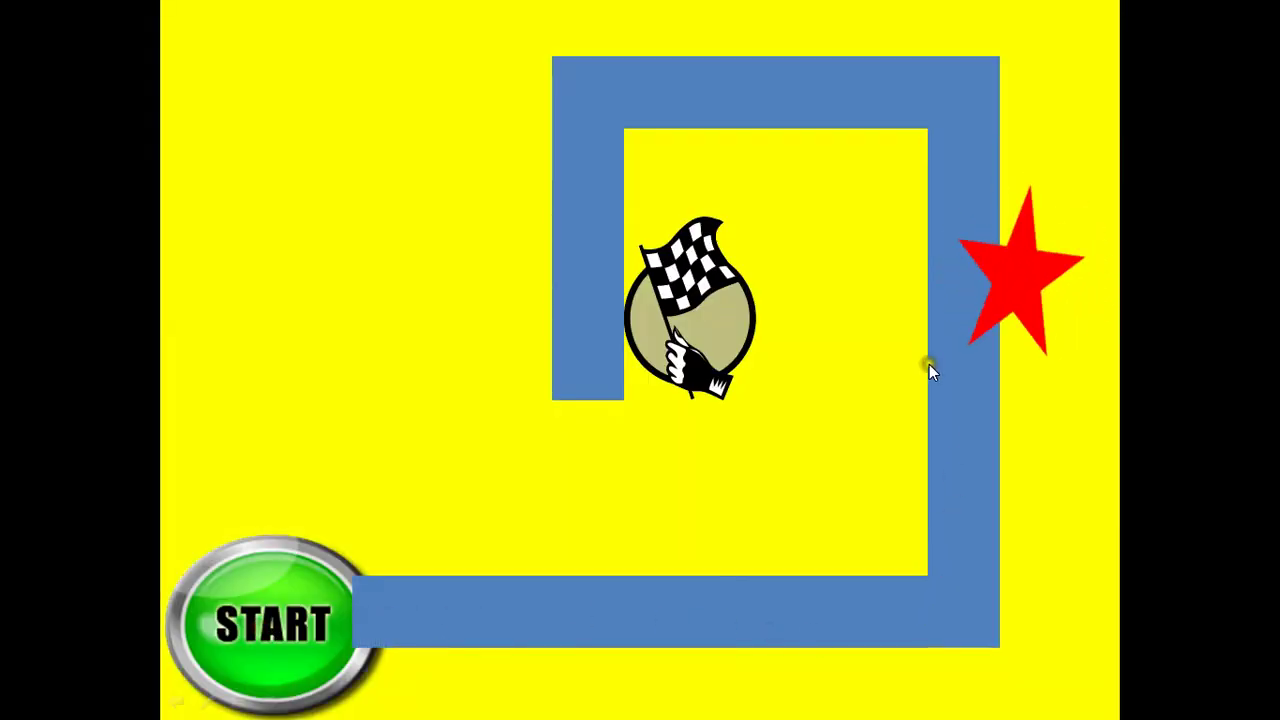
mouse_move(924, 251)
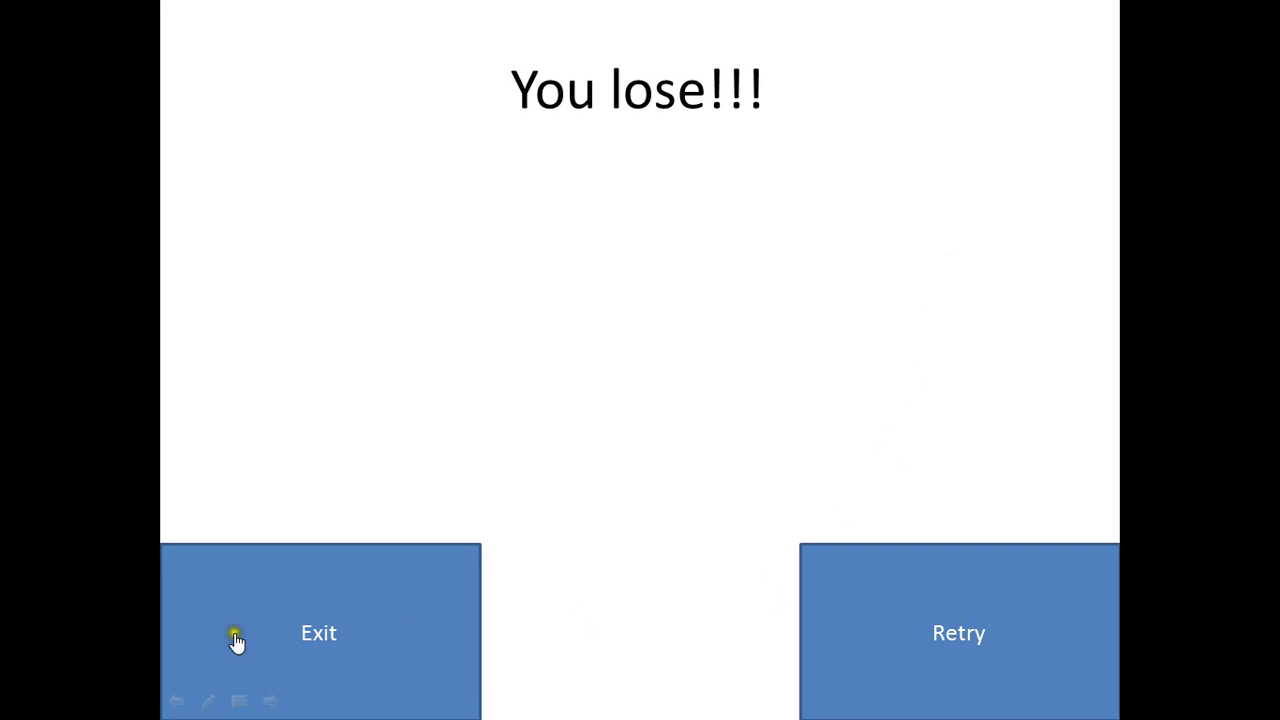
click(955, 665)
click(208, 584)
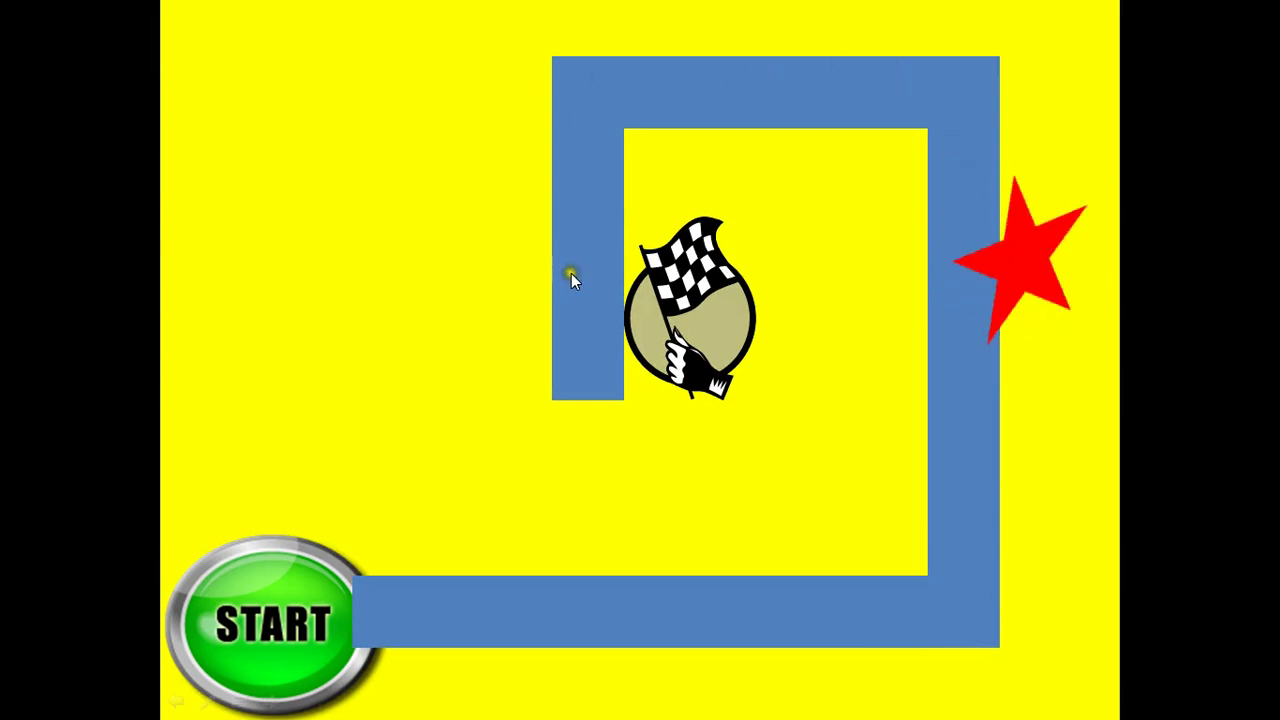
mouse_move(628, 325)
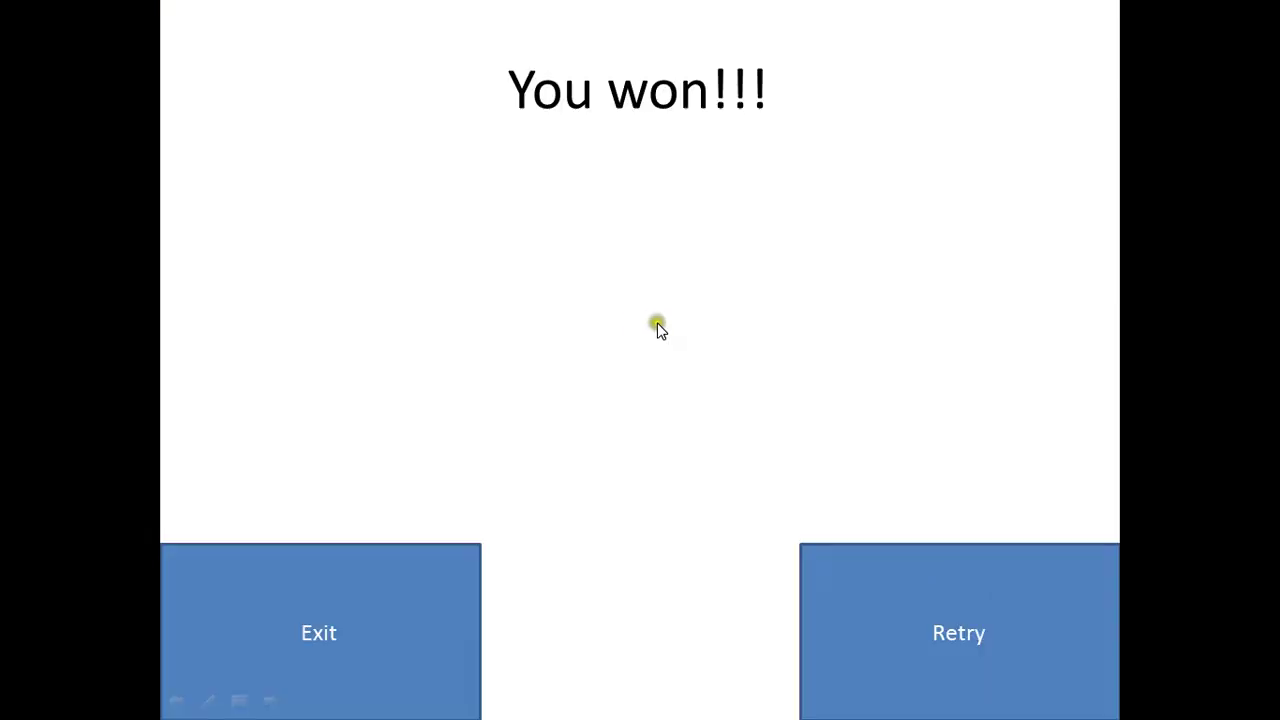
click(443, 638)
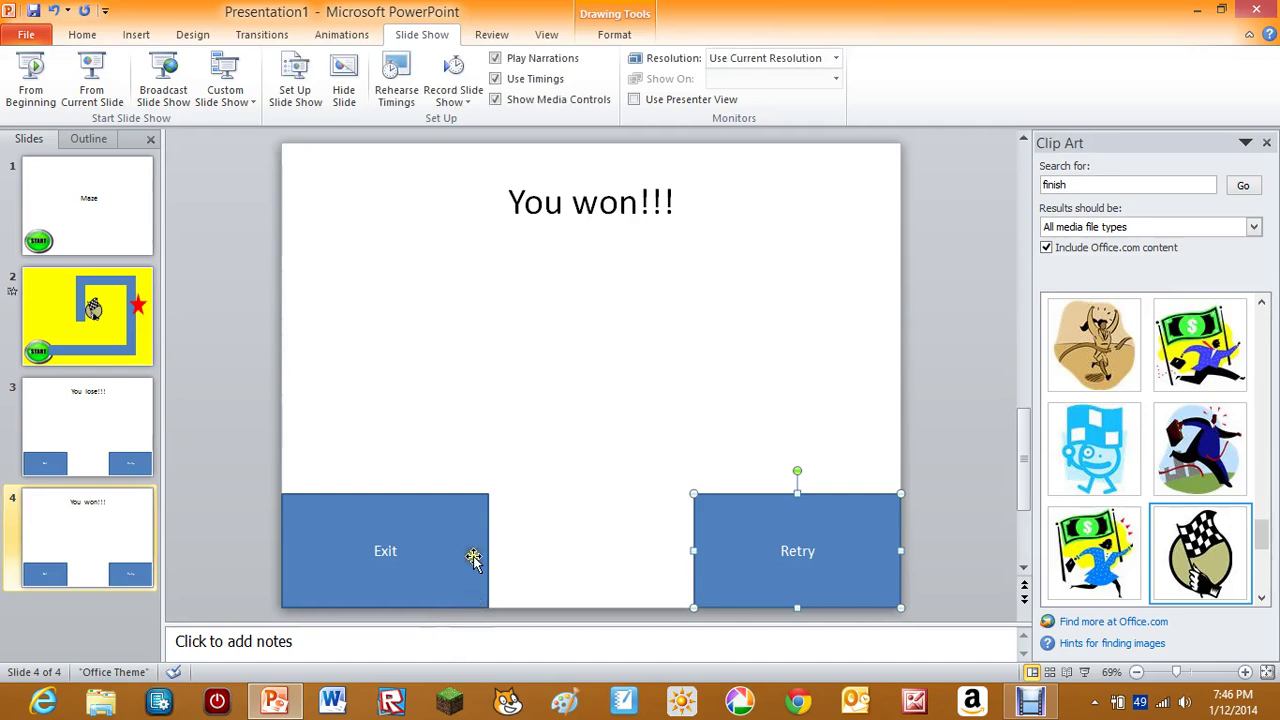
click(560, 474)
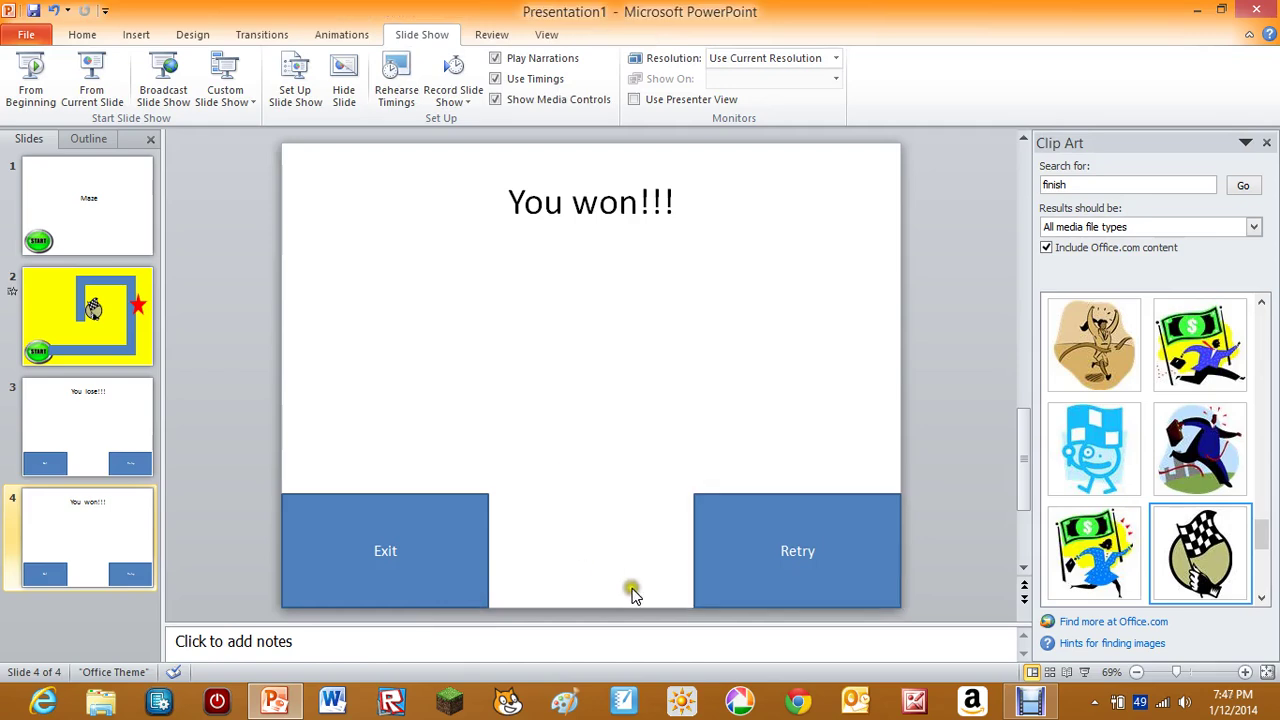